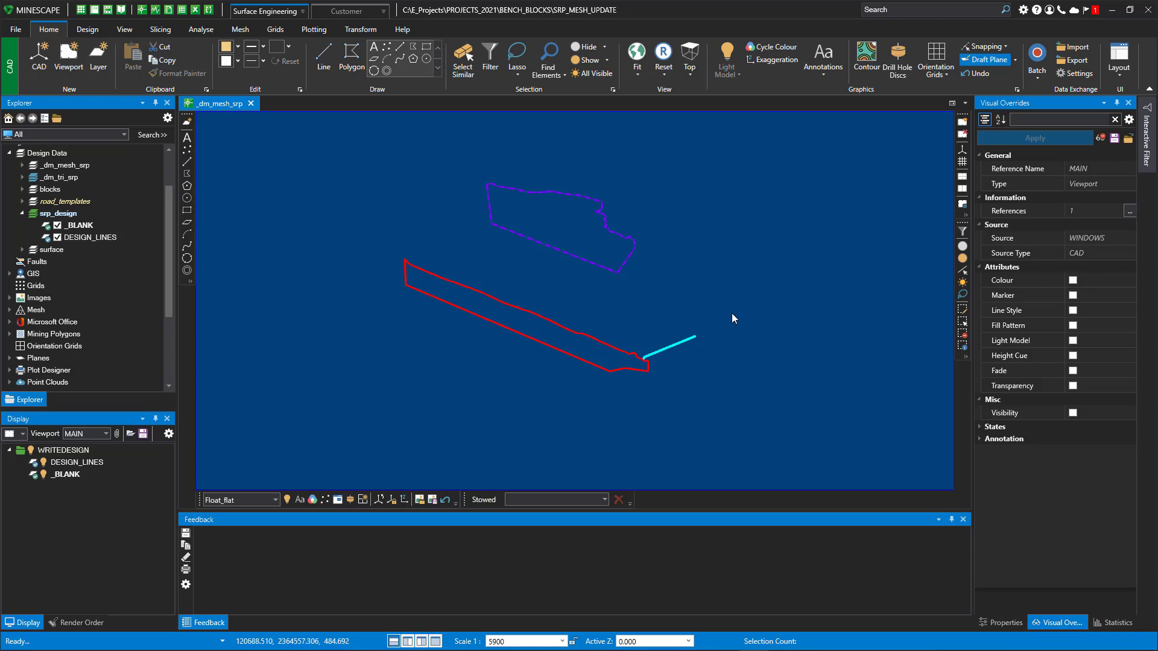
# Switch MineScape from Surface Engineering to the Open Cut workspace
pyautogui.click(724, 282)
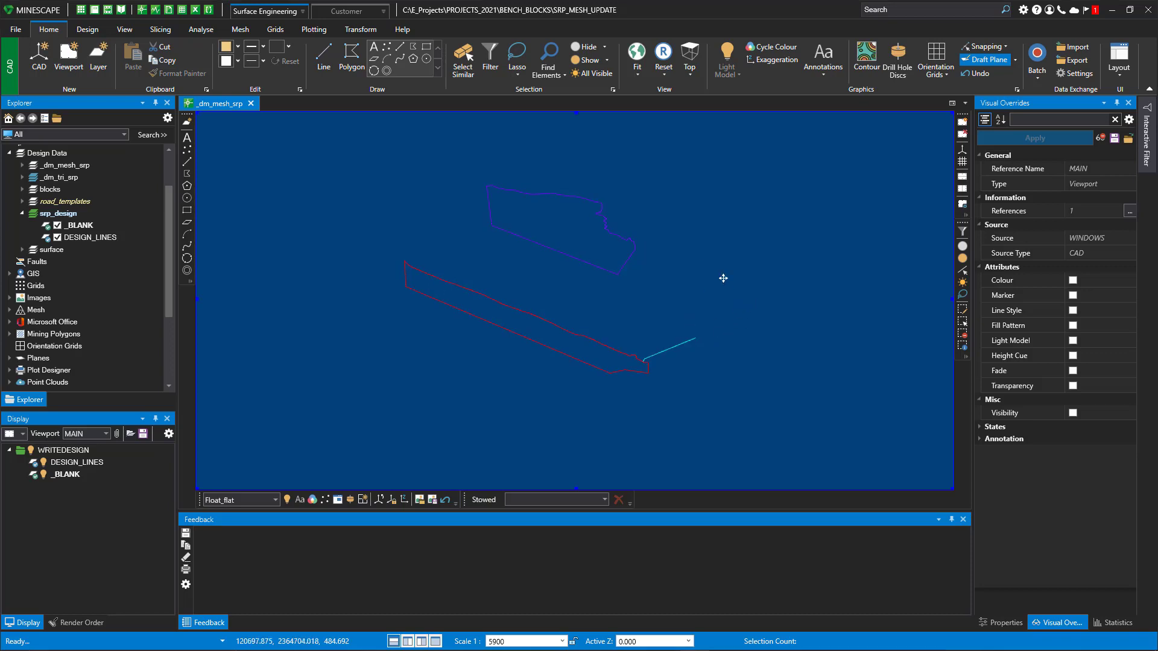
pyautogui.click(271, 11)
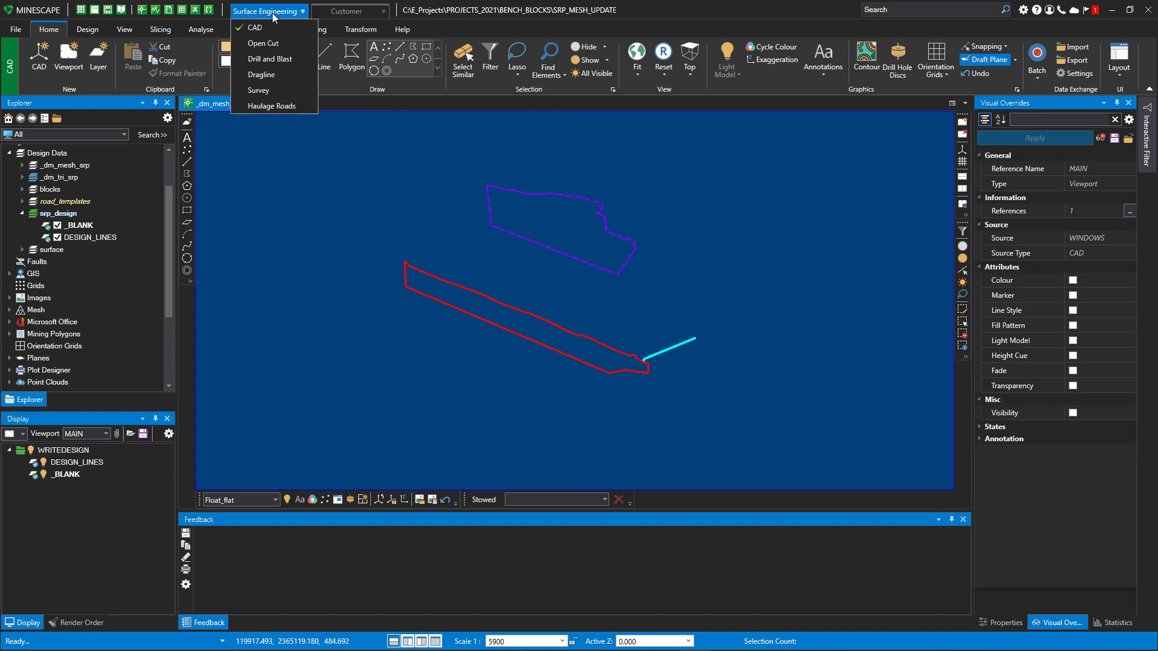
pyautogui.click(271, 43)
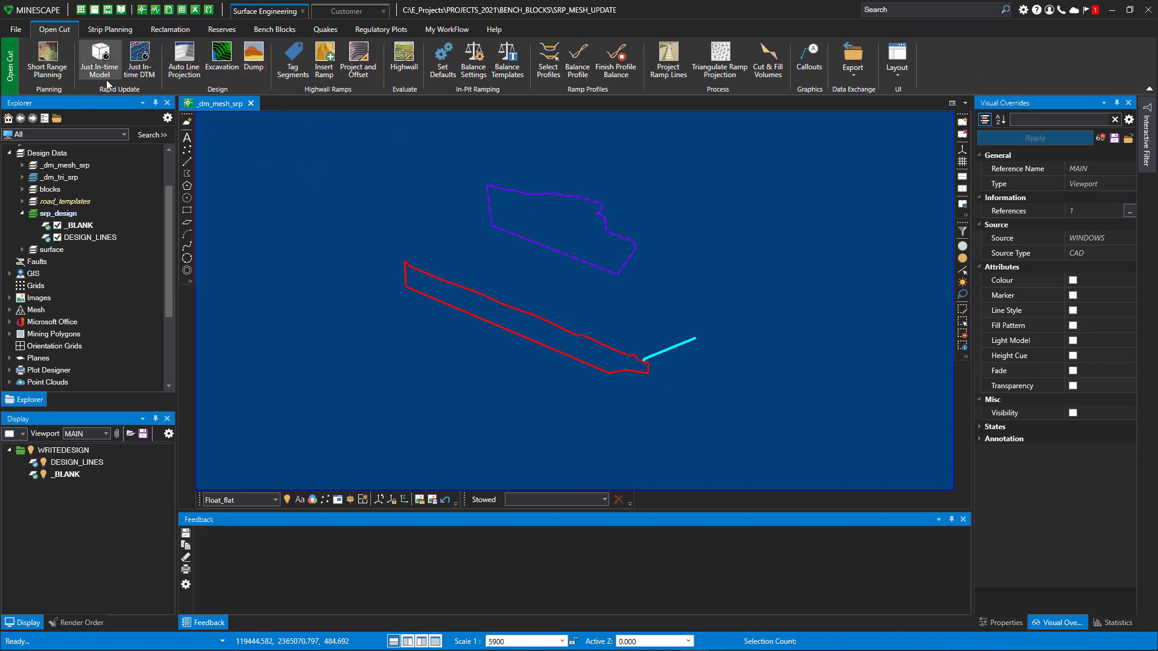
# Open the Short Range Planning dialog and move it aside
pyautogui.click(48, 51)
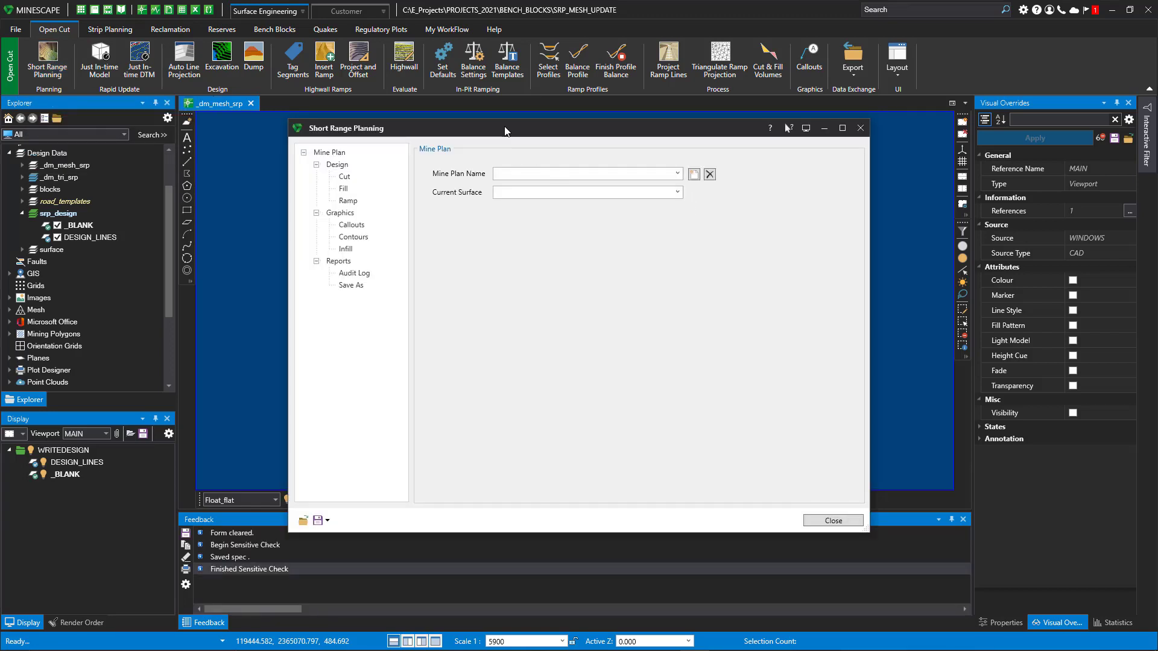
pyautogui.moveTo(508, 129); pyautogui.dragTo(567, 128)
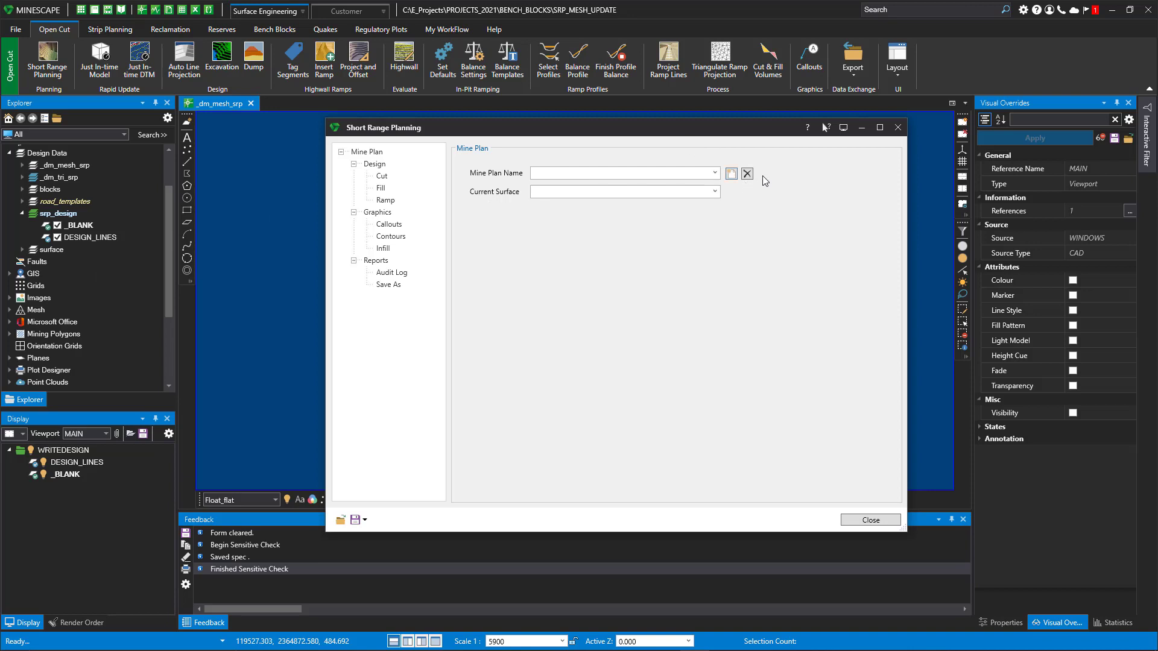
# Create short-term plan p01 based on the current_dtm mesh
pyautogui.click(732, 175)
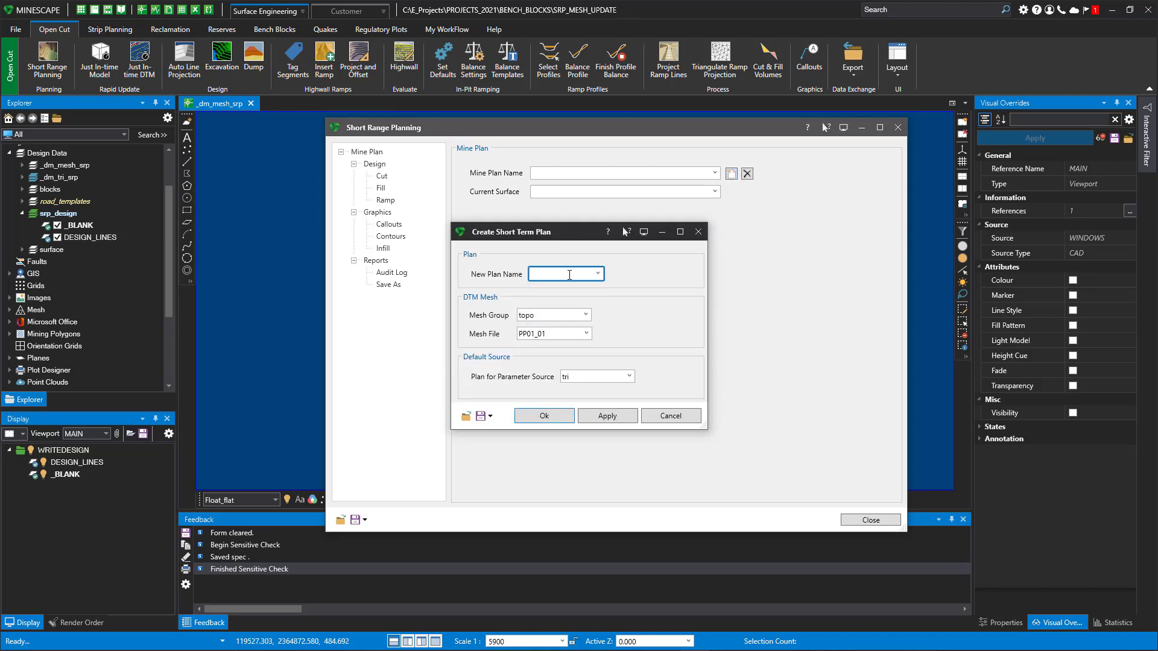
pyautogui.write('p01')
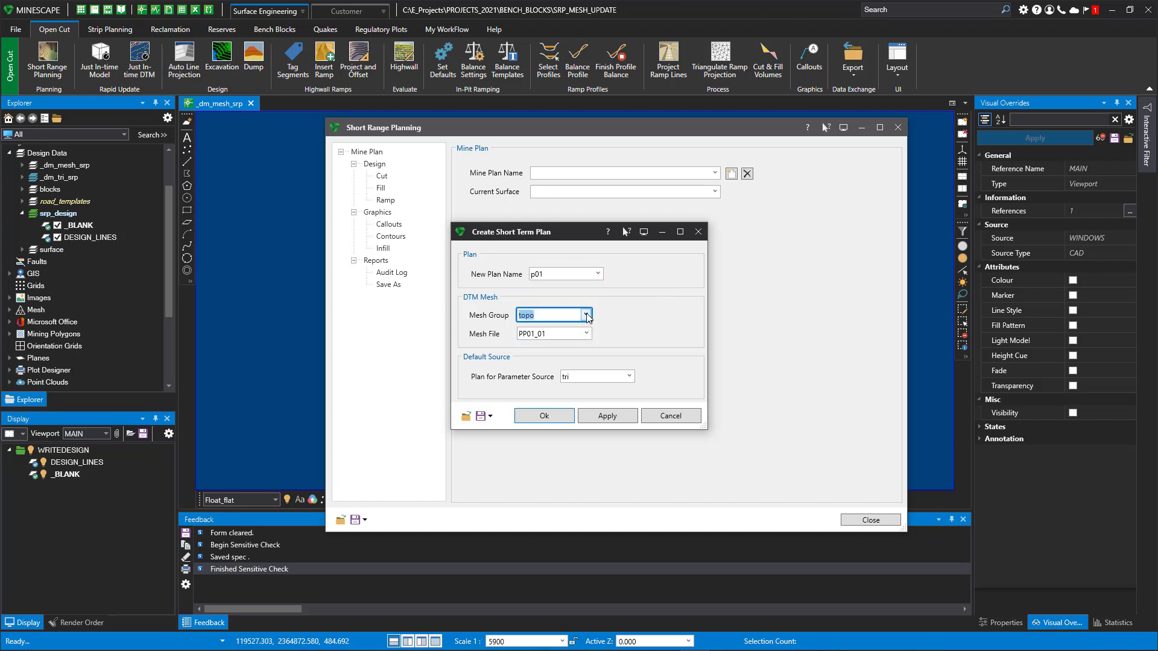
pyautogui.click(586, 333)
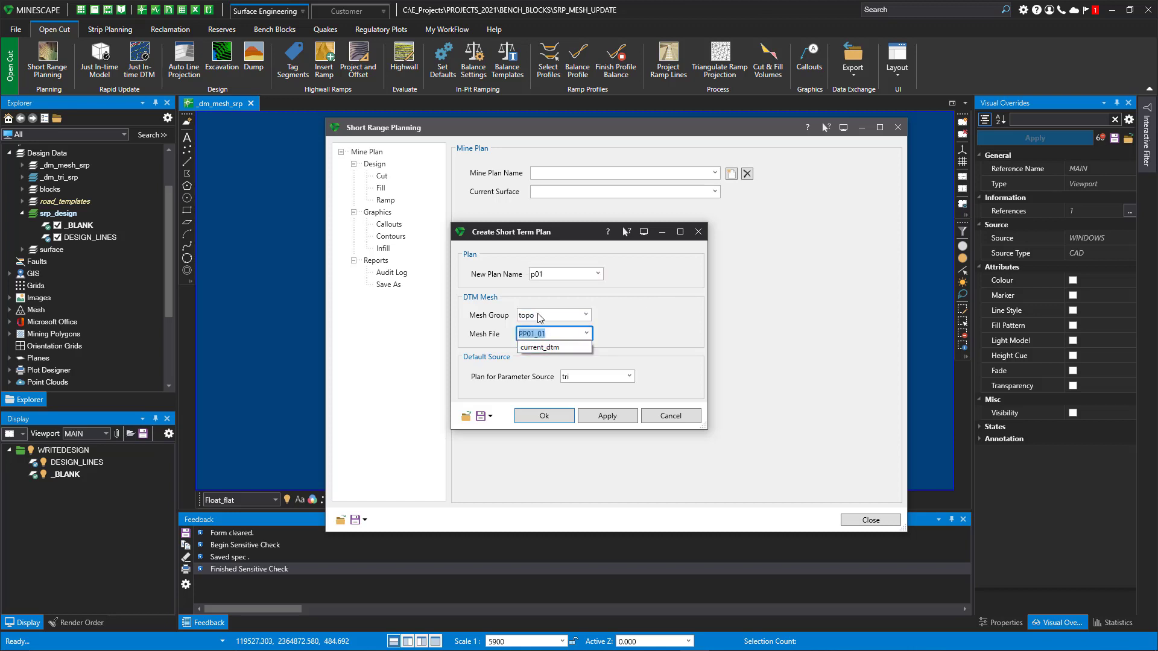
pyautogui.click(547, 348)
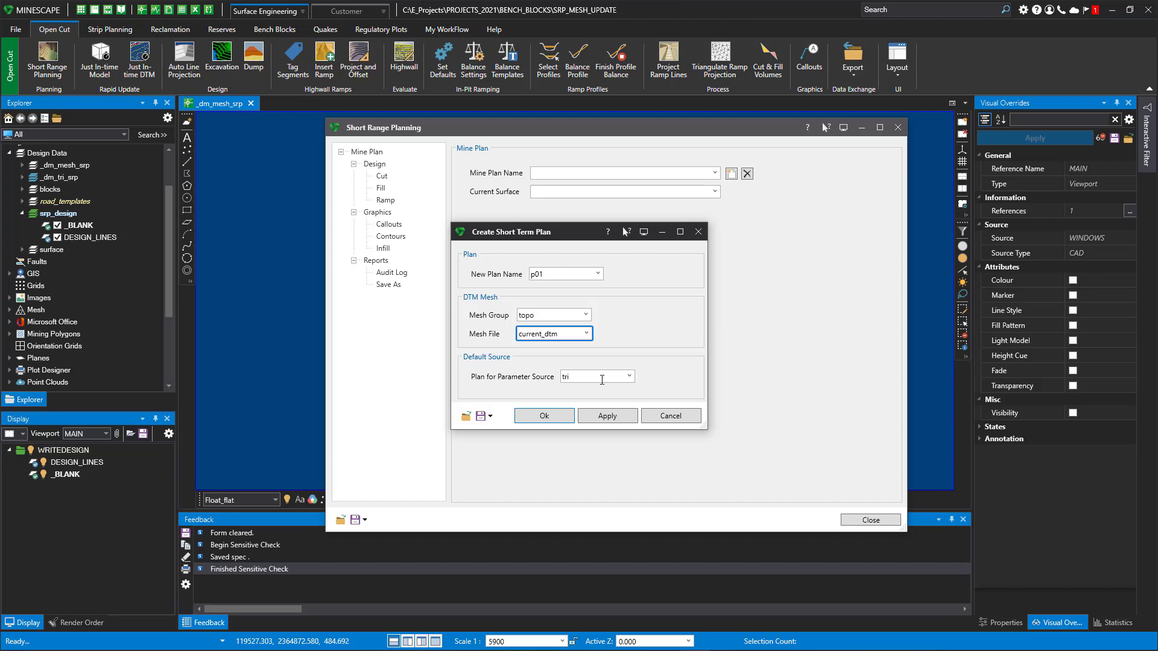
pyautogui.click(552, 418)
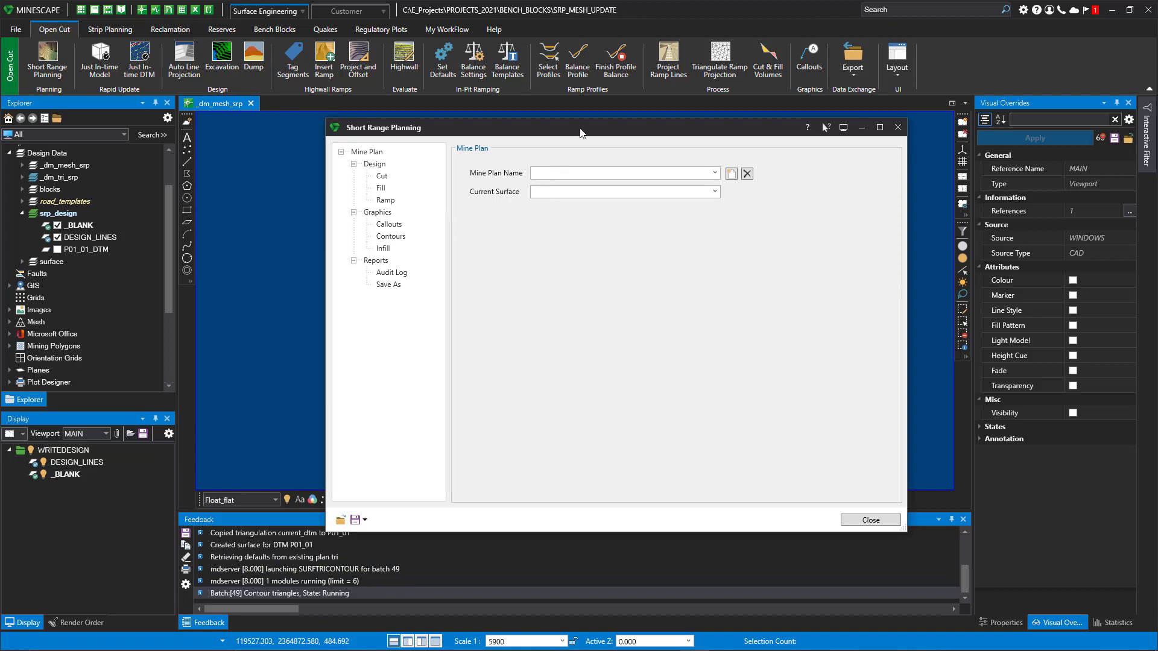
# Select p01 as the Mine Plan Name to load its planning layers
pyautogui.moveTo(579, 128); pyautogui.dragTo(591, 123)
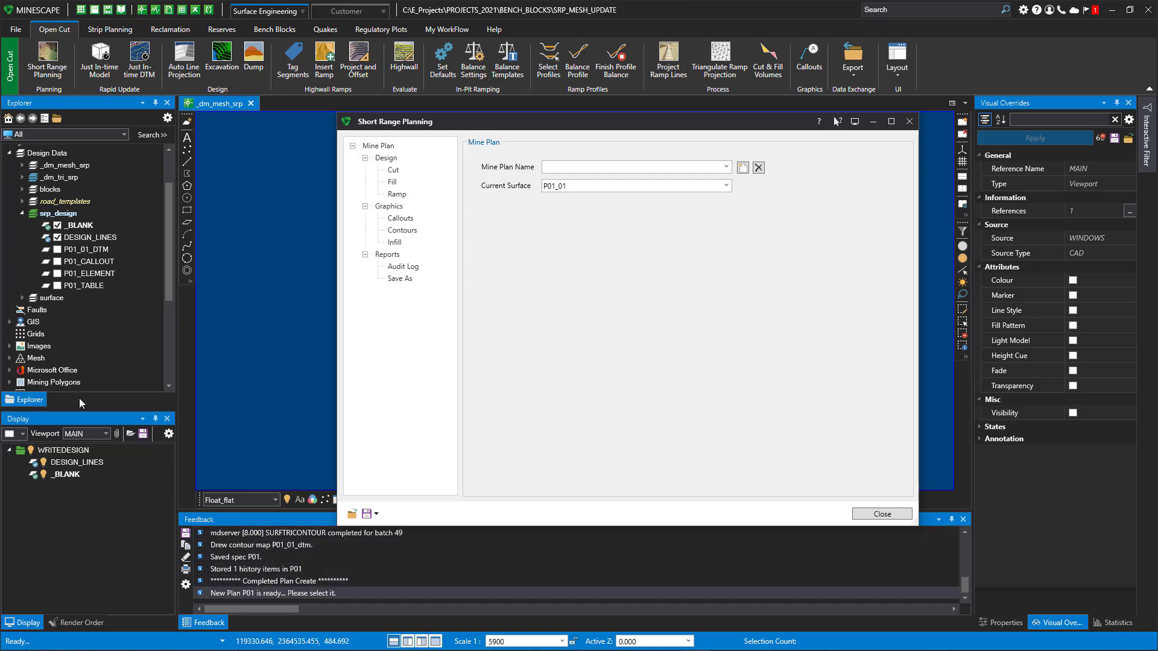
pyautogui.click(726, 168)
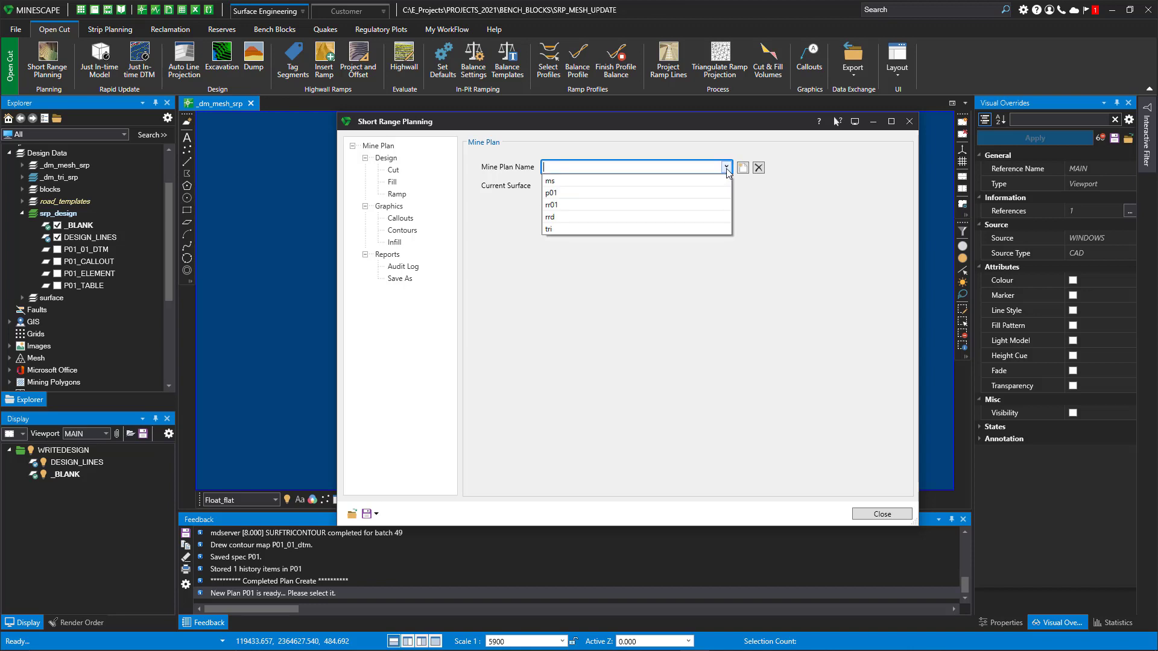
pyautogui.click(566, 194)
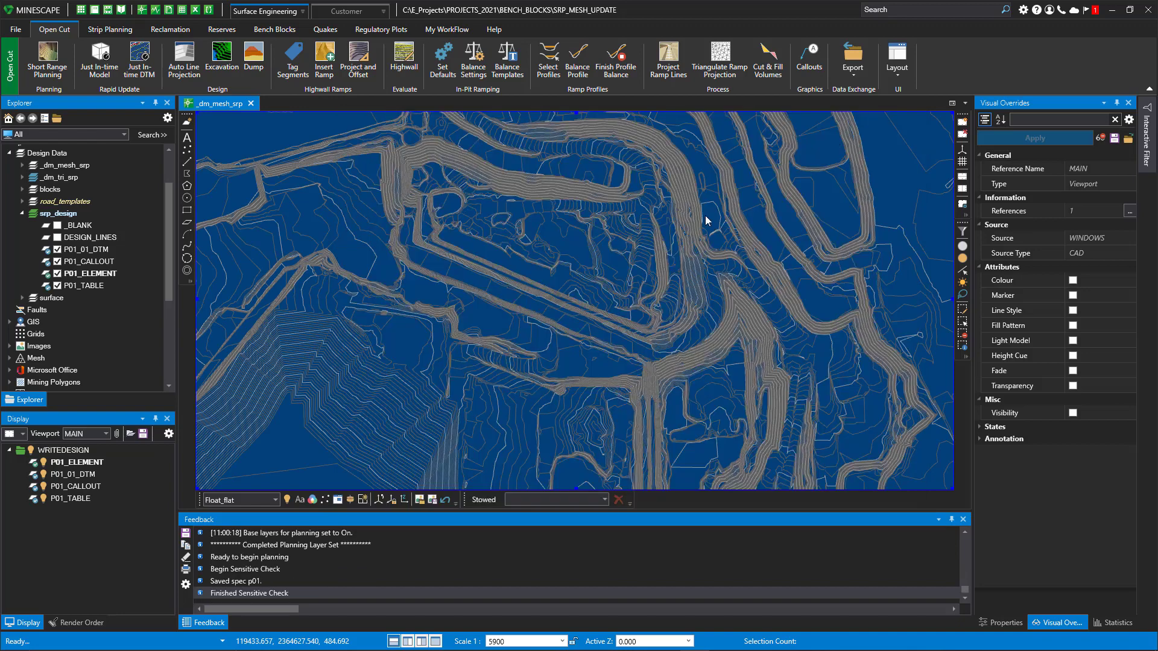
# Close the planning dialog and view the p01 contours in 3-D perspective
pyautogui.click(909, 121)
pyautogui.scroll(-2, 494, 259)
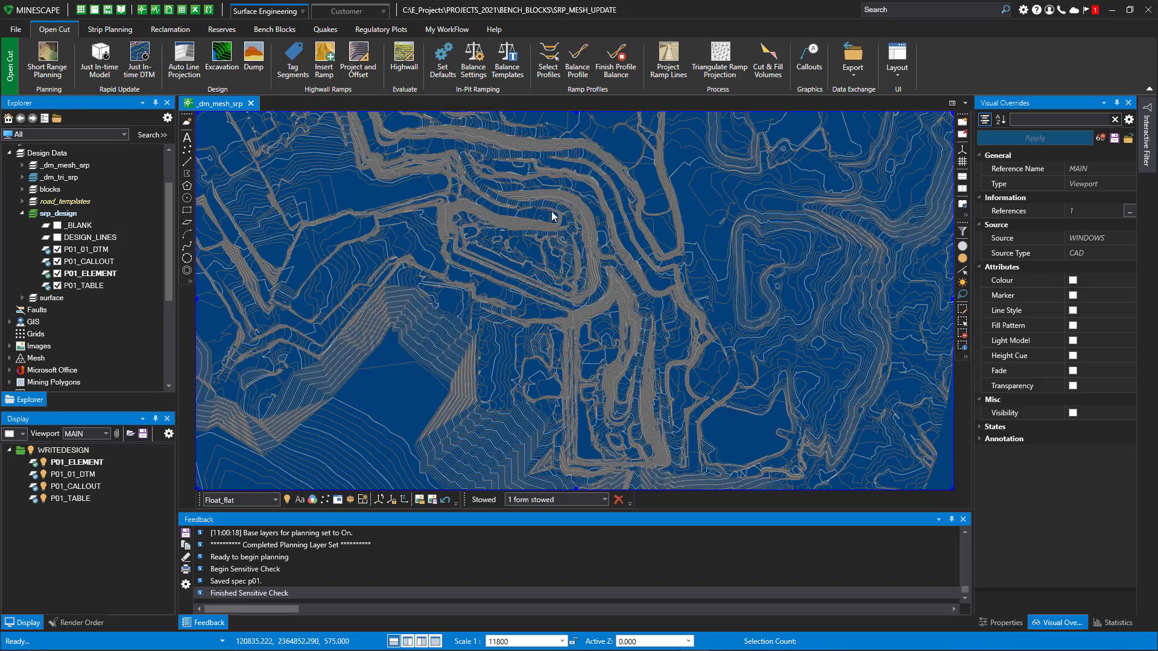
pyautogui.scroll(-2, 506, 289)
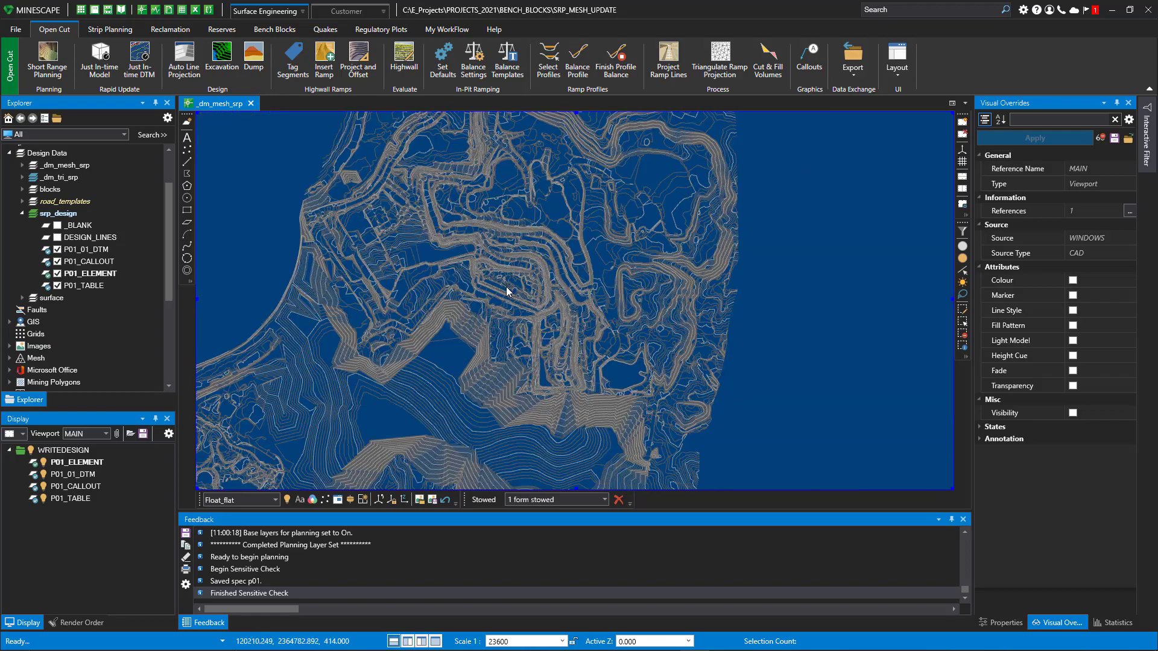
pyautogui.moveTo(507, 292); pyautogui.dragTo(352, 261, button='middle')
pyautogui.moveTo(540, 331); pyautogui.dragTo(351, 313, button='middle')
pyautogui.scroll(4, 555, 324)
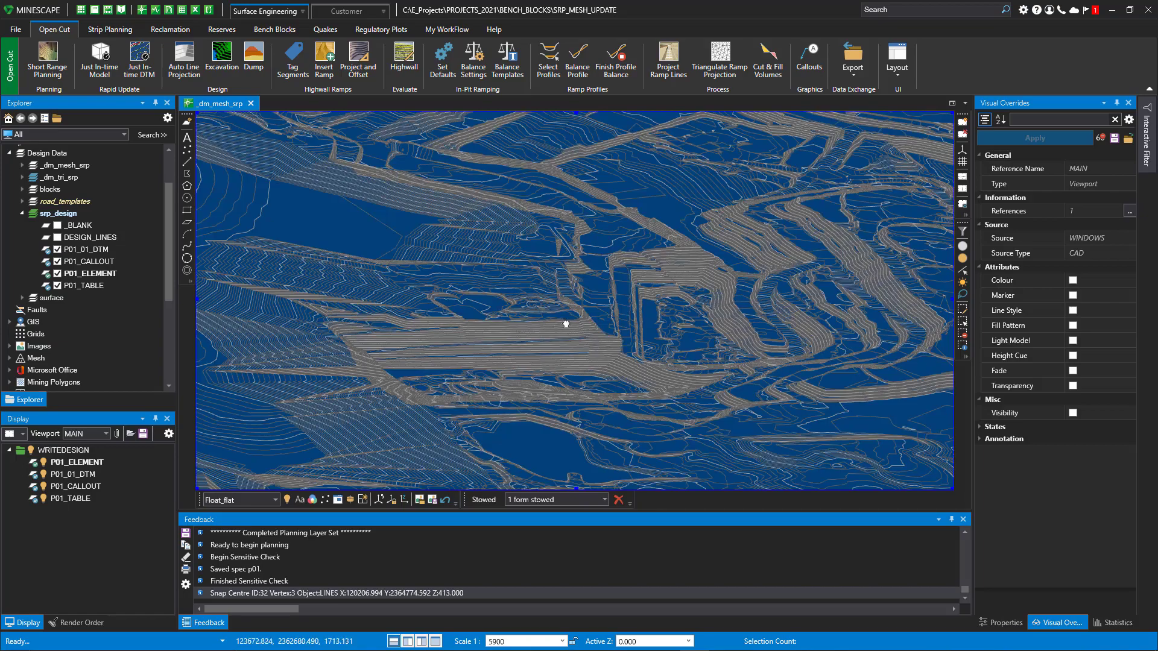
pyautogui.moveTo(566, 326); pyautogui.dragTo(529, 320, button='middle')
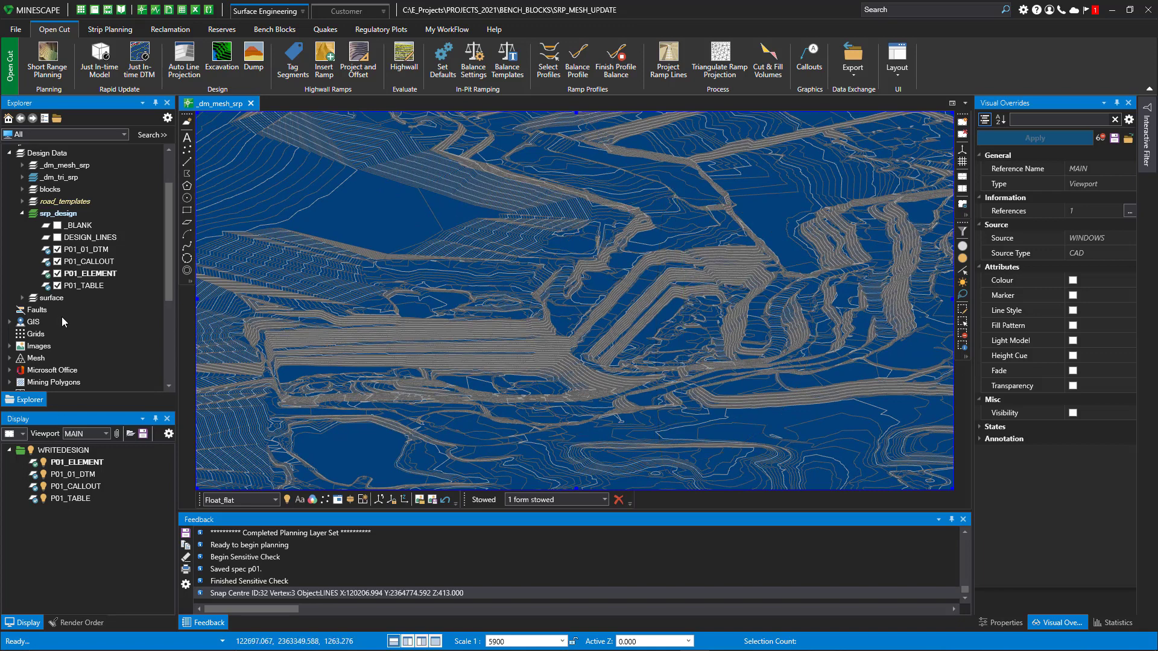
# Display the P01_01 mesh from the p01 mesh group
pyautogui.click(10, 358)
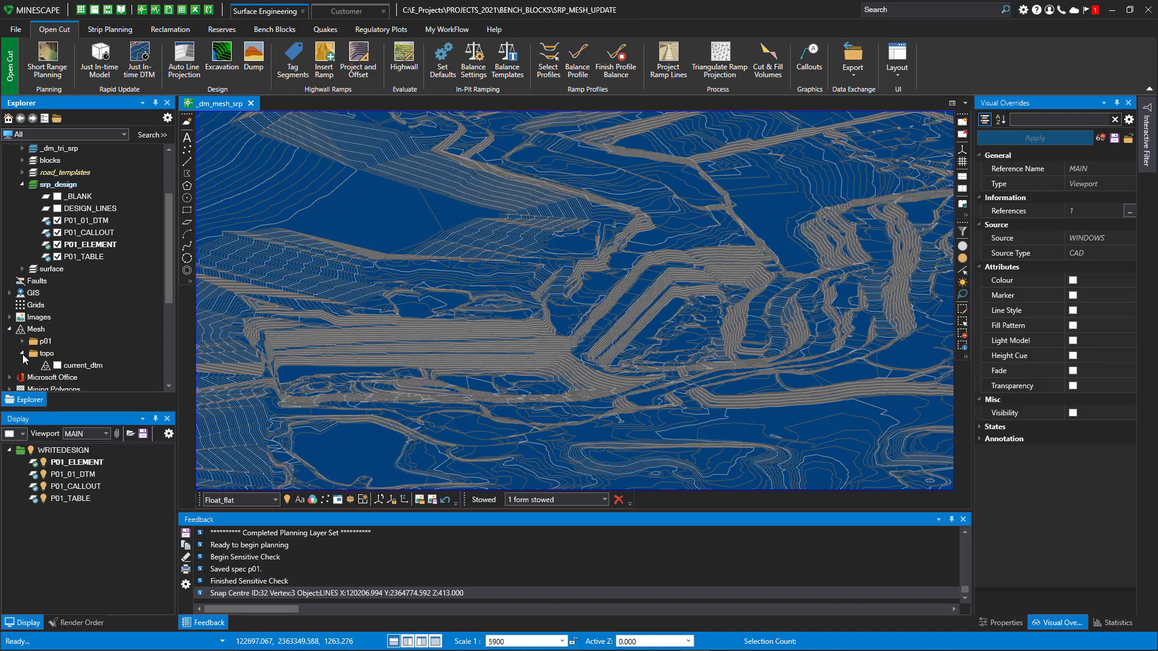
pyautogui.click(23, 354)
pyautogui.click(22, 341)
pyautogui.click(58, 354)
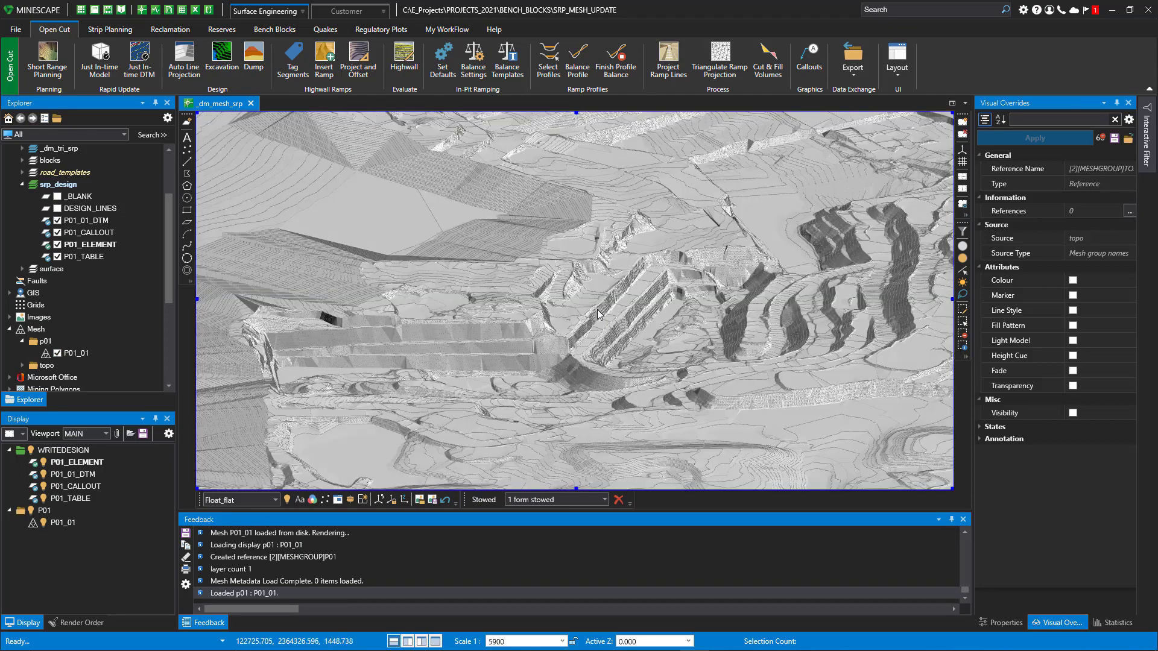
pyautogui.scroll(2, 597, 312)
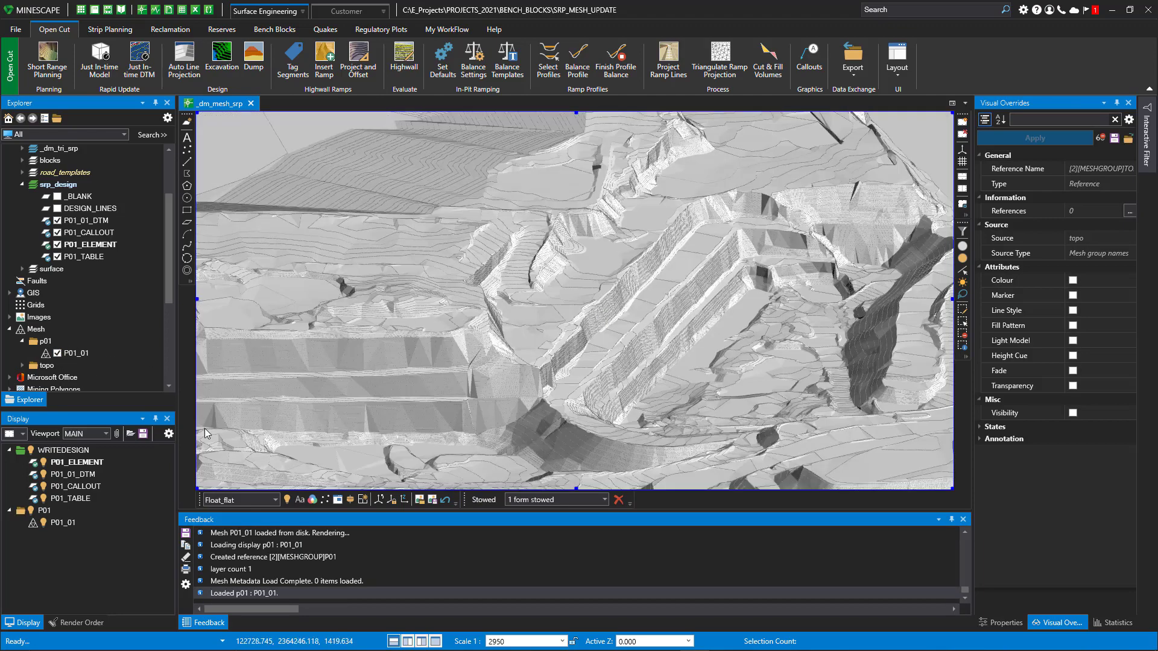
# Shade P01_01 with a Terrain 1 Colours height cue from green to light beige
pyautogui.click(63, 522)
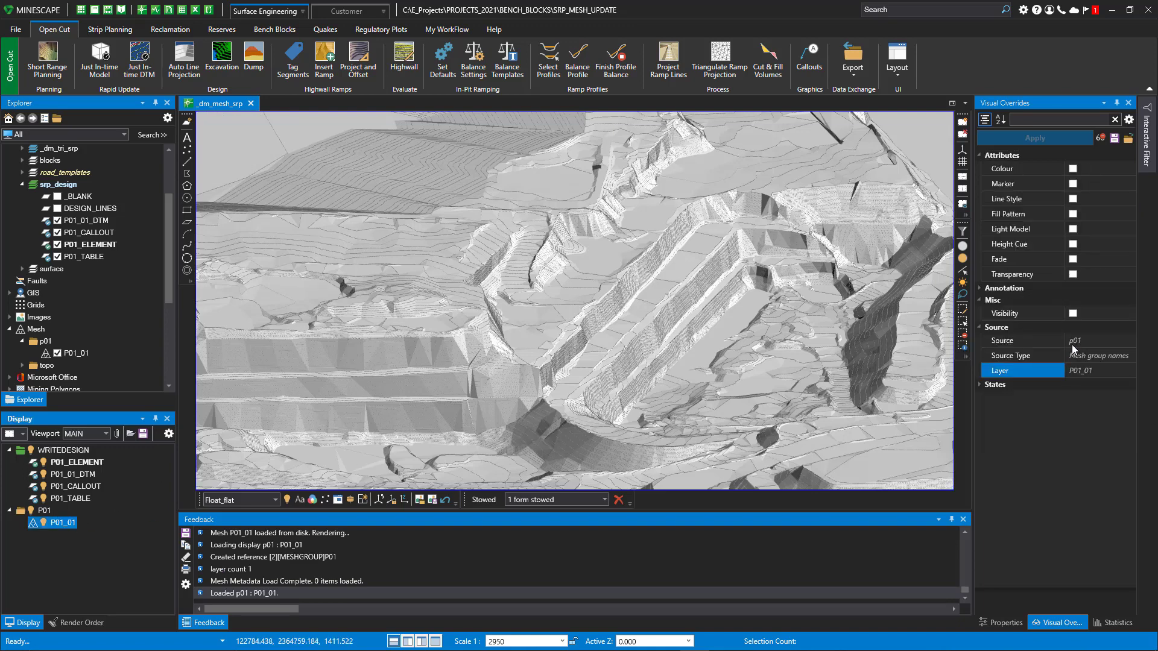
pyautogui.click(1072, 243)
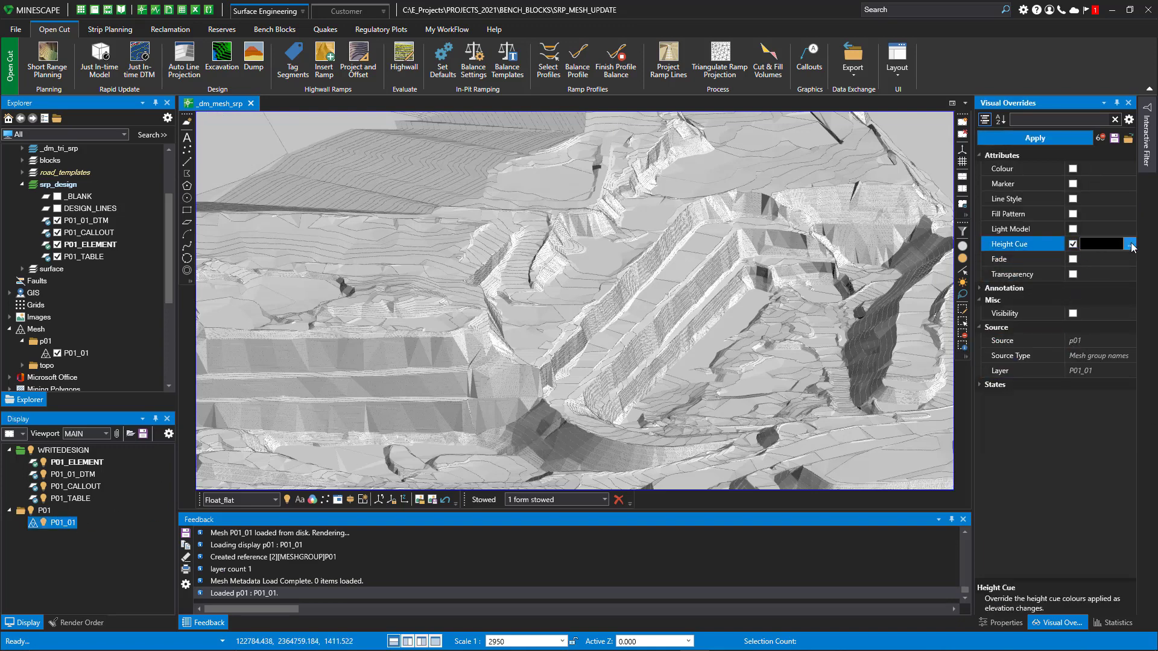
pyautogui.click(1130, 245)
pyautogui.click(947, 390)
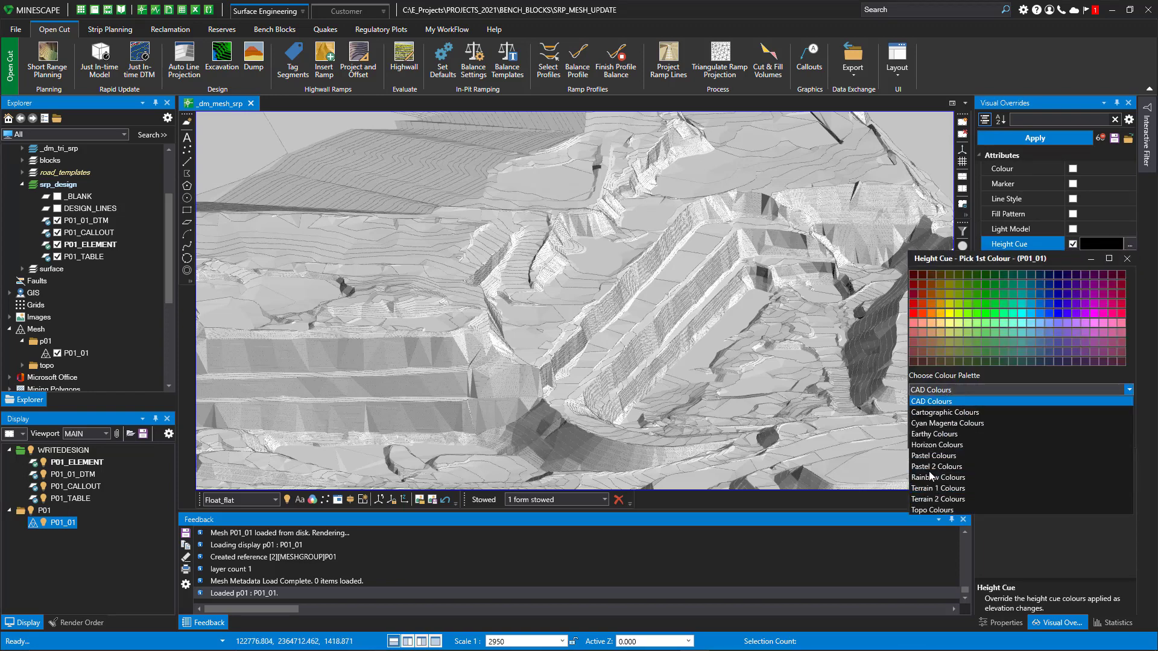
pyautogui.click(938, 489)
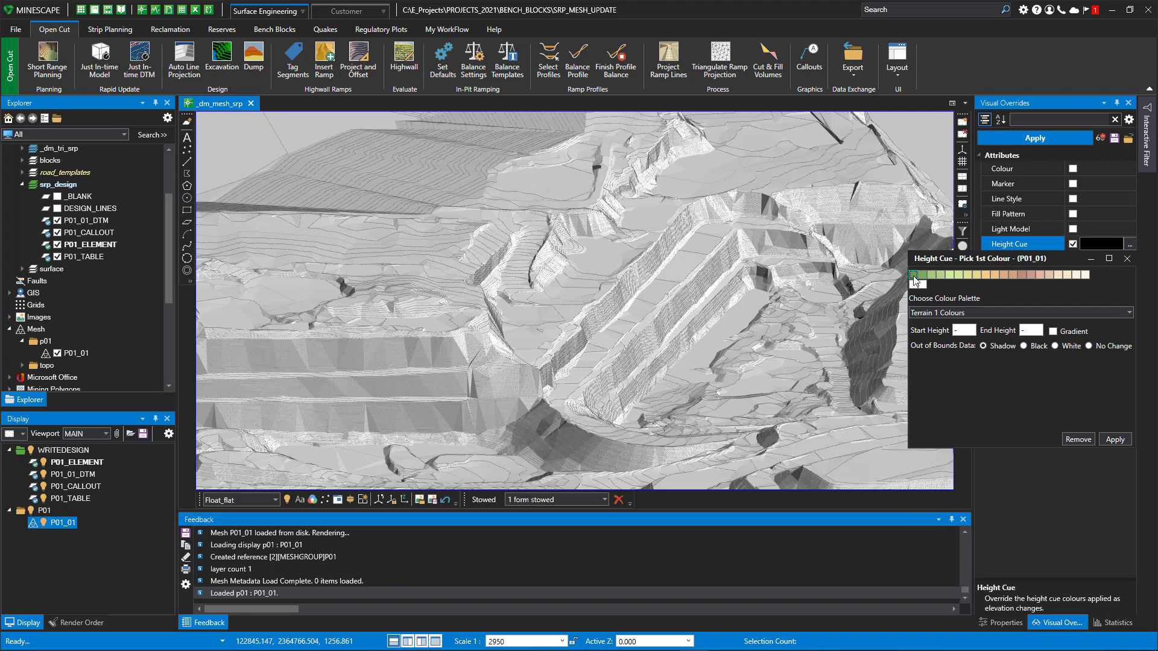
pyautogui.click(914, 274)
pyautogui.click(1085, 275)
pyautogui.click(1114, 439)
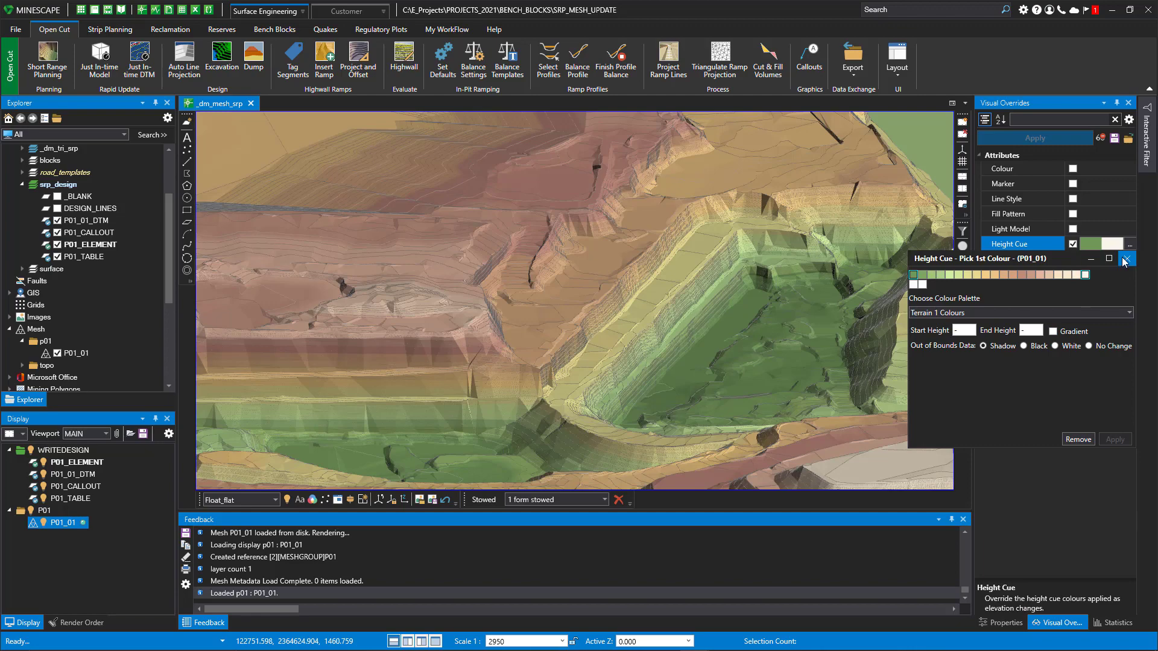
pyautogui.click(1126, 258)
pyautogui.scroll(3, 540, 332)
pyautogui.moveTo(541, 333); pyautogui.dragTo(531, 386)
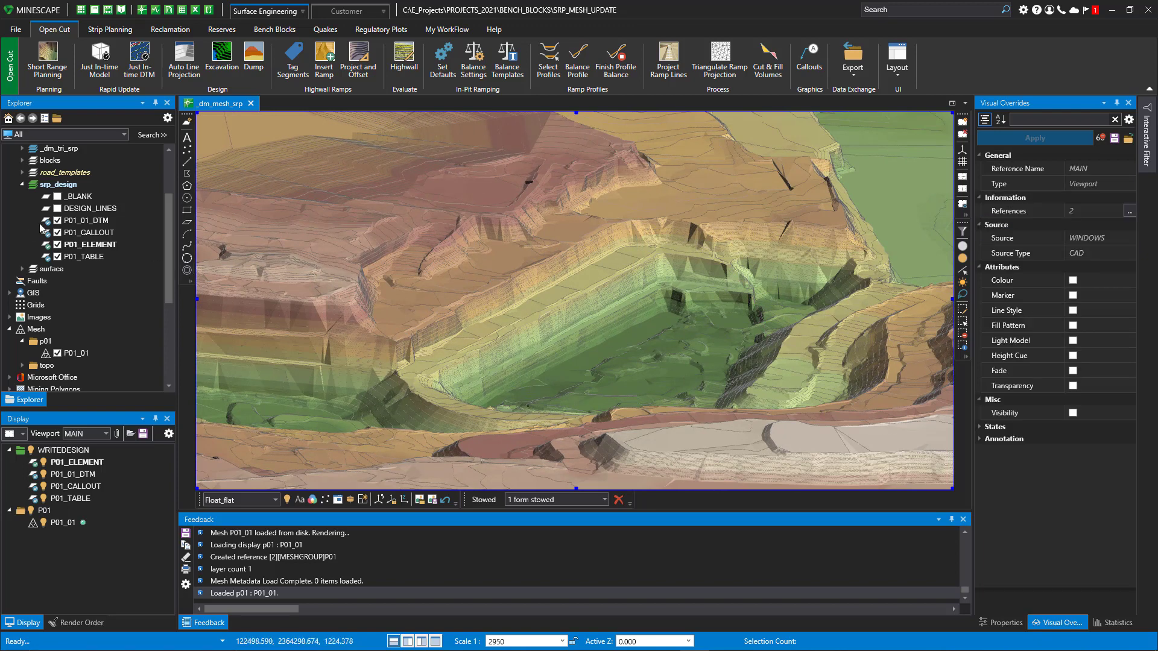
# Show DESIGN_LINES over the pit mesh and view the layer render order
pyautogui.click(57, 208)
pyautogui.moveTo(523, 323); pyautogui.dragTo(313, 308, button='middle')
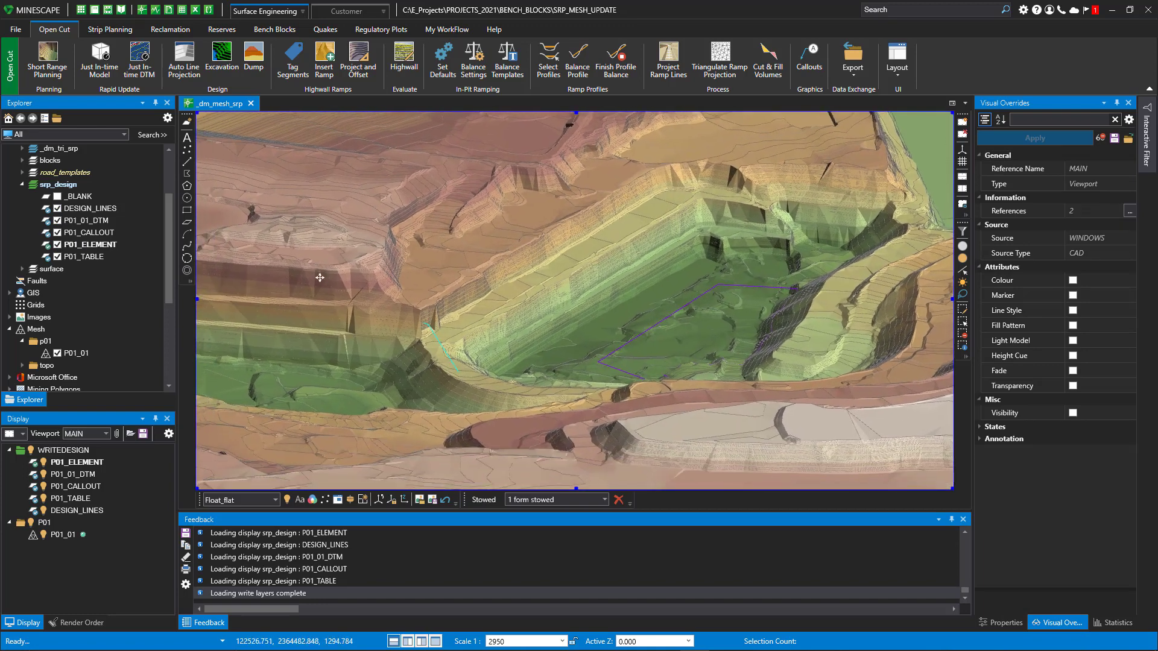
pyautogui.click(77, 622)
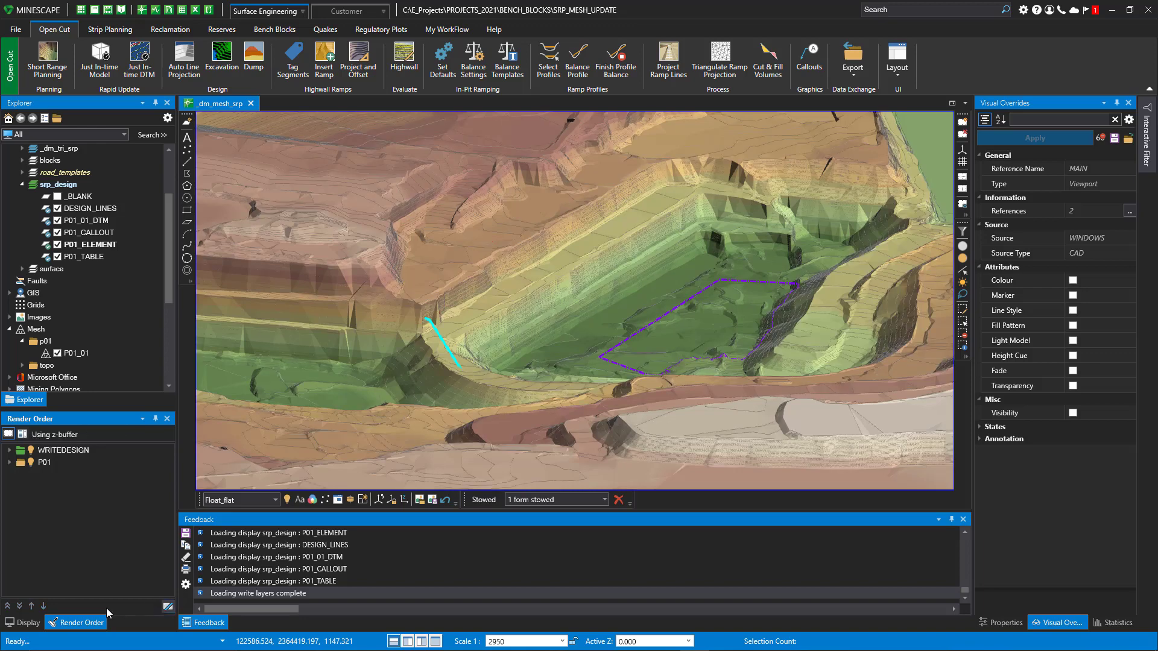
# Remove the P01 mesh group from the display and collapse the Mesh tree
pyautogui.click(22, 622)
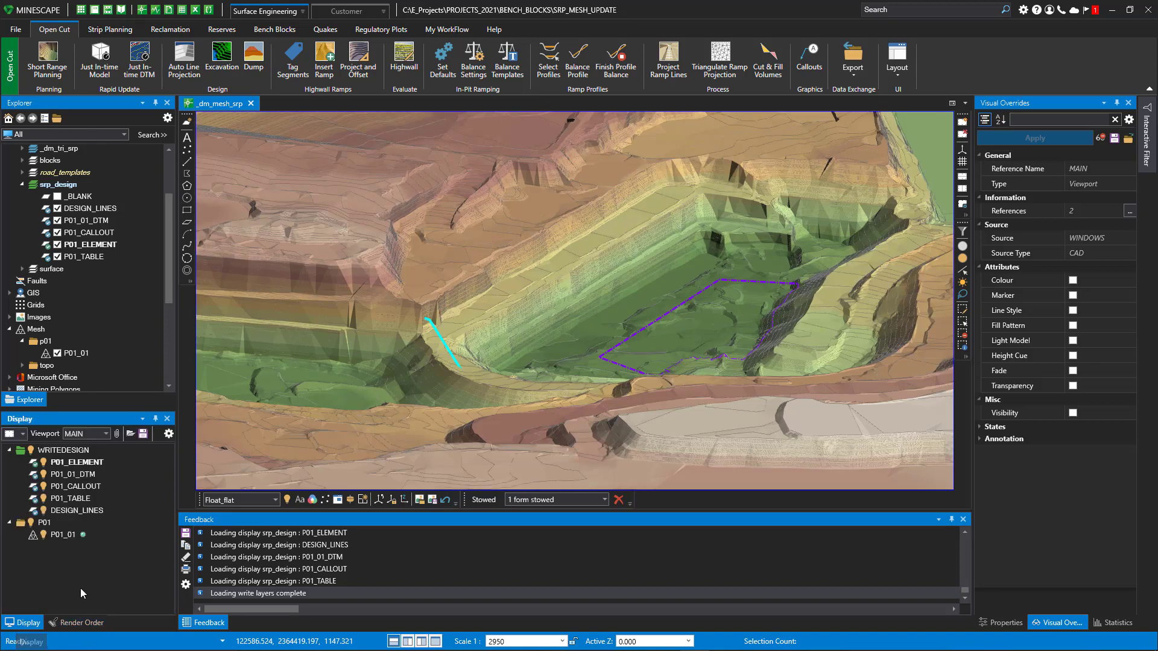
pyautogui.click(44, 524)
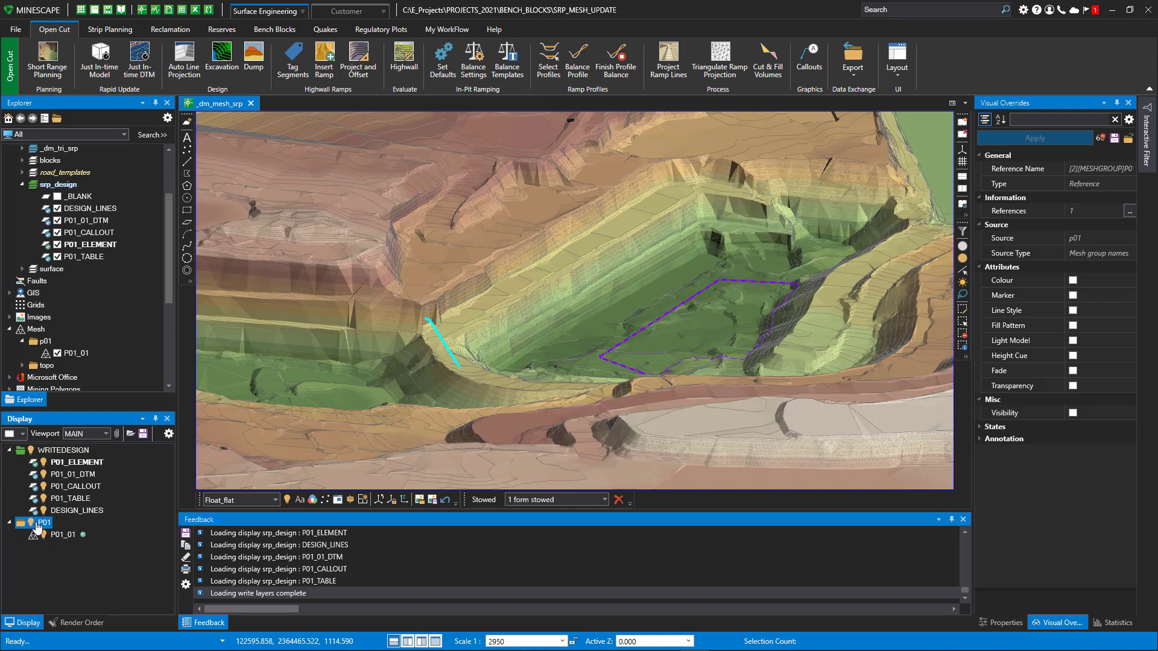
pyautogui.rightClick(38, 523)
pyautogui.click(66, 531)
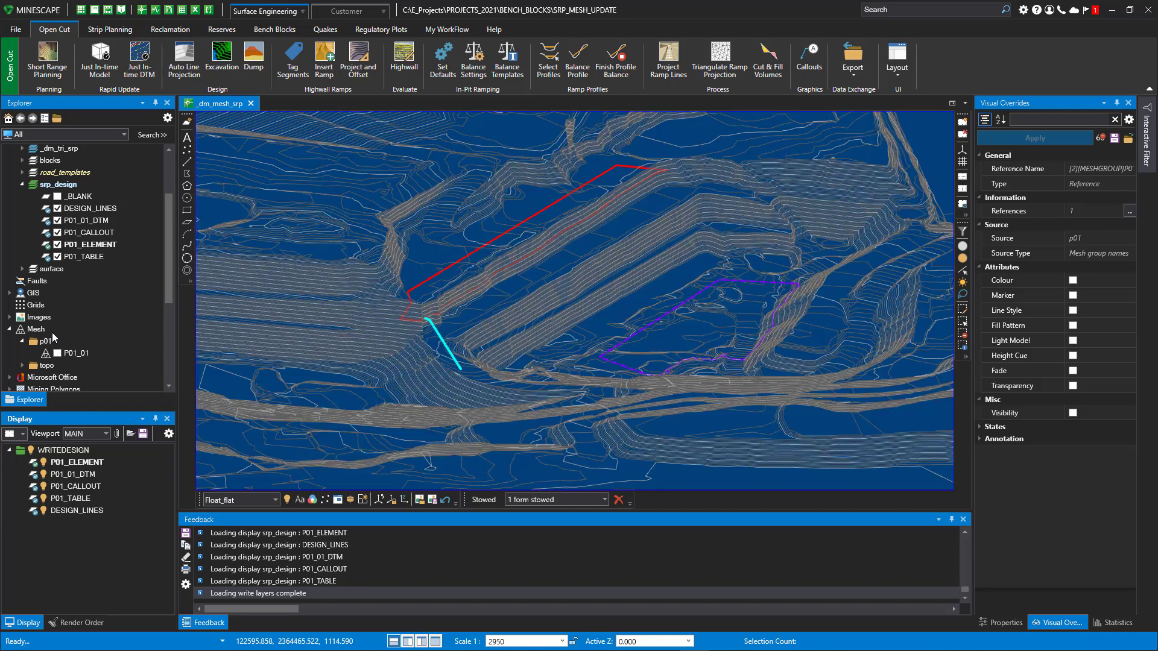
pyautogui.click(22, 341)
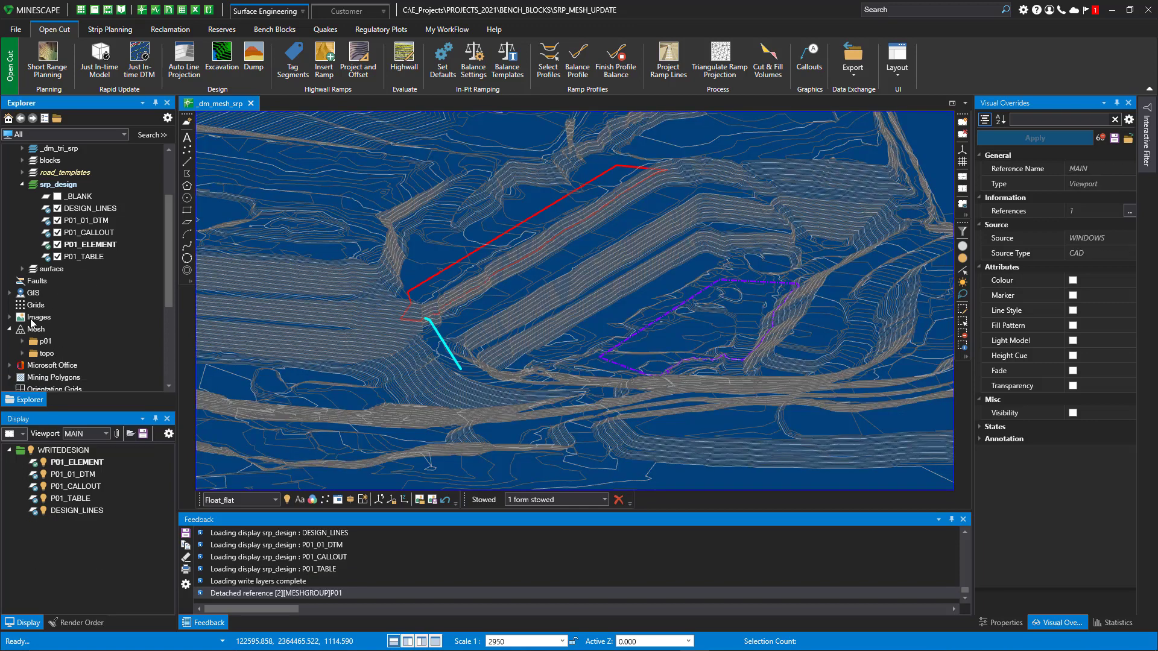
pyautogui.click(11, 330)
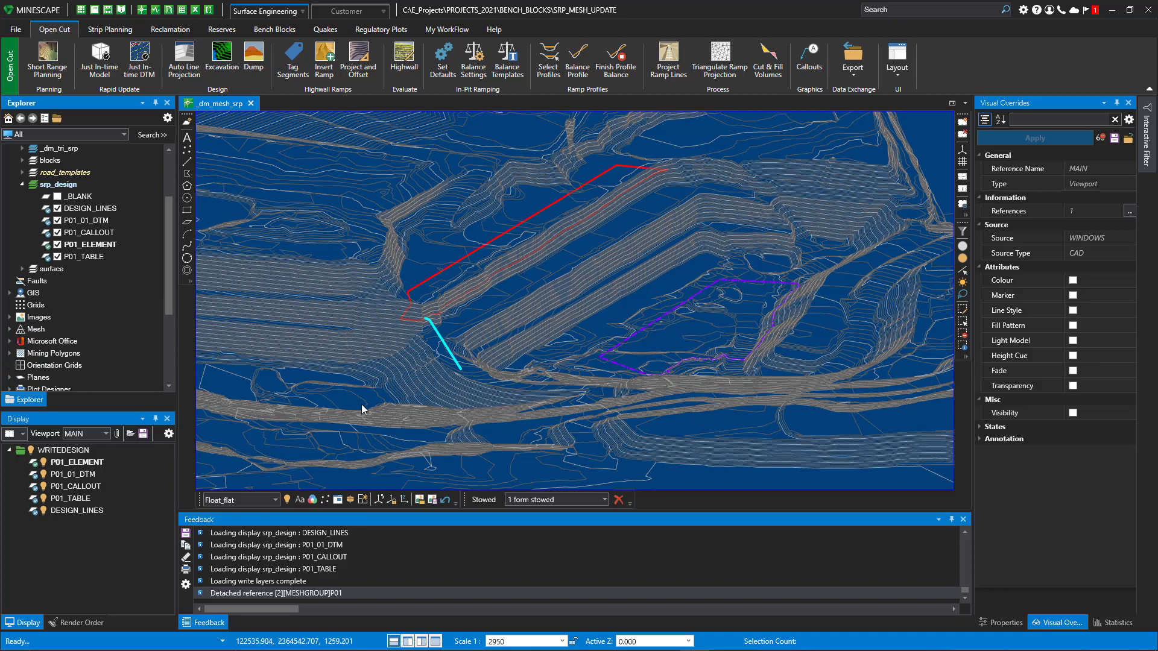
pyautogui.moveTo(541, 344); pyautogui.dragTo(630, 347, button='middle')
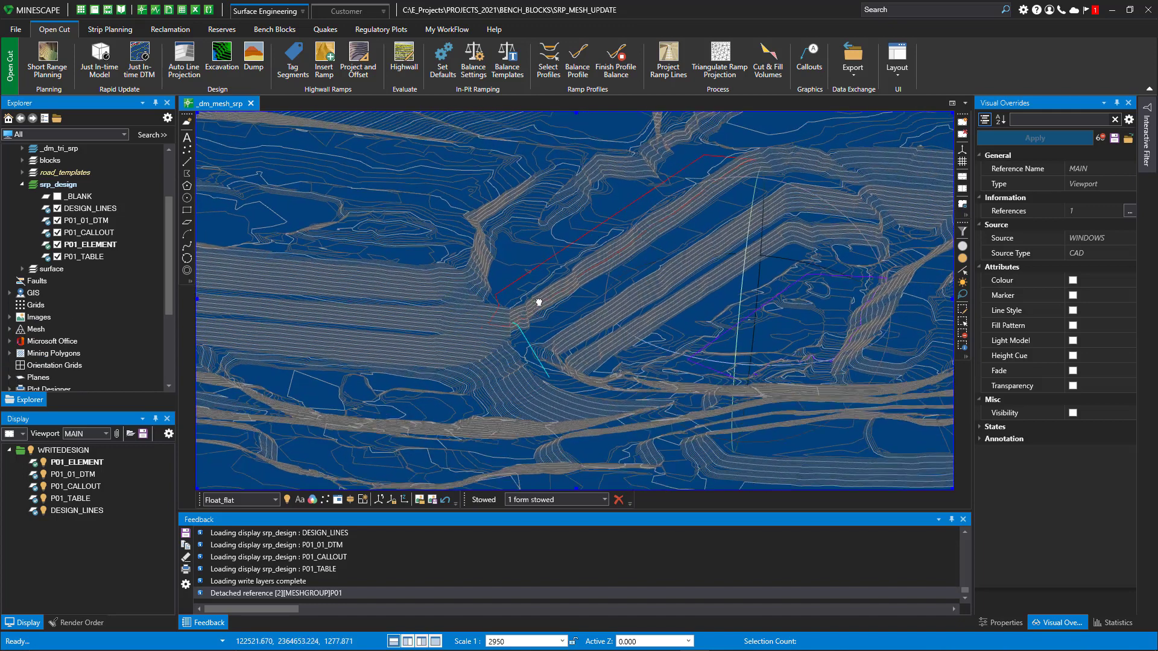
# Restore the Short Range Planning form from the stowed forms list and reposition it
pyautogui.click(605, 500)
pyautogui.click(559, 514)
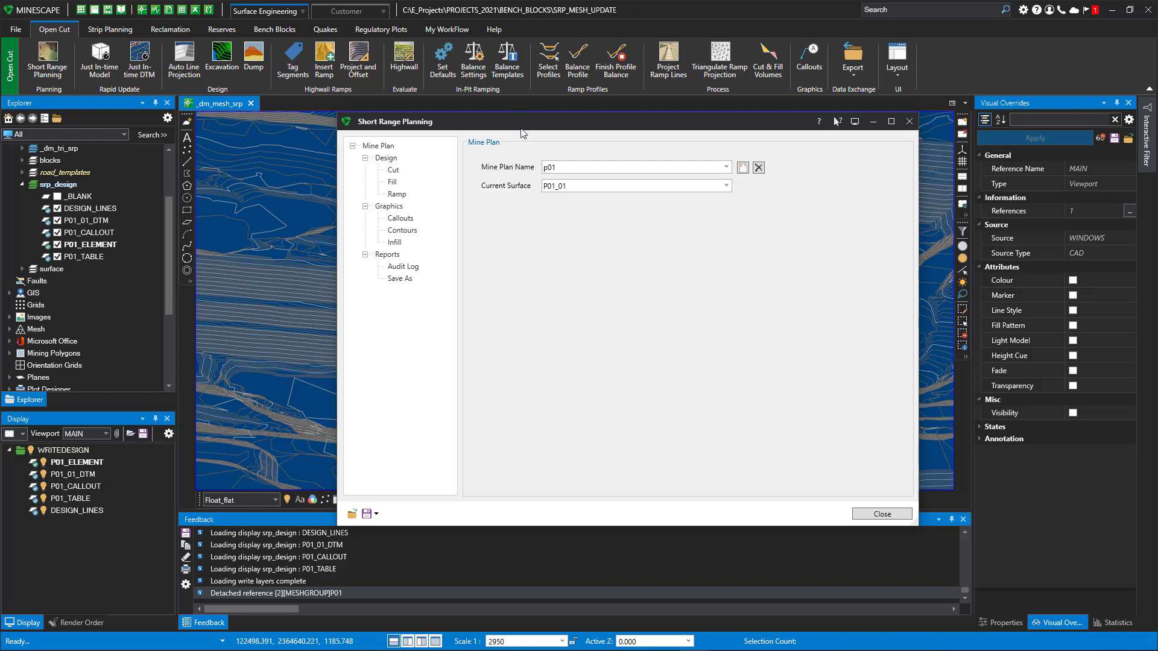
pyautogui.moveTo(522, 126); pyautogui.dragTo(494, 136)
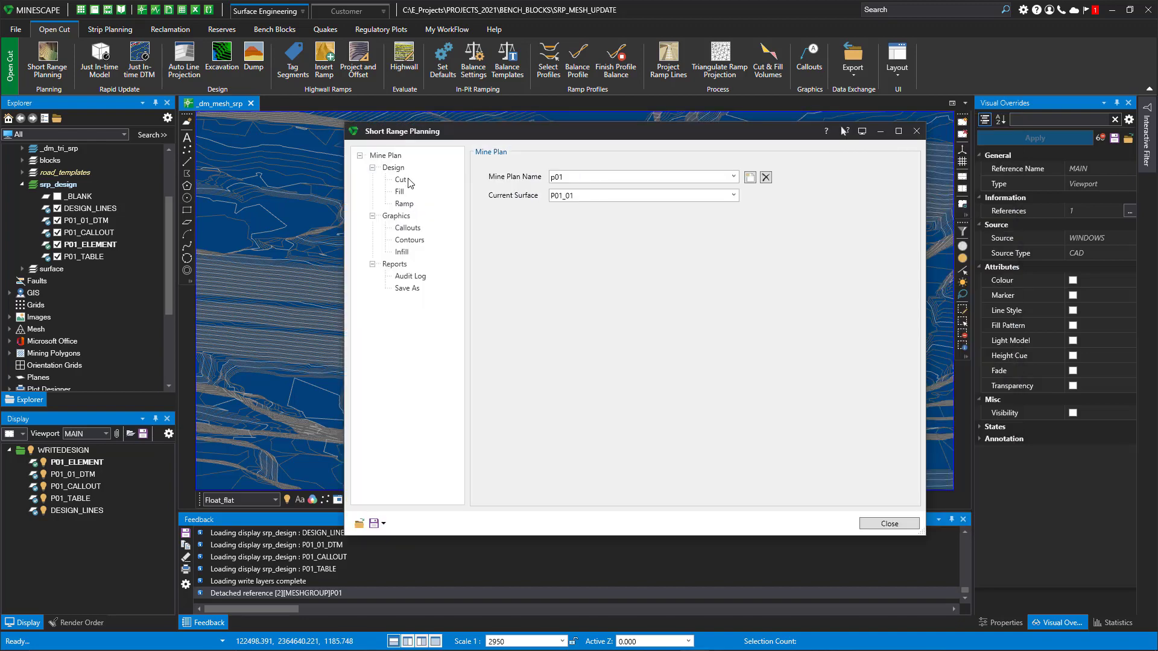
# Set the Cut swell factor to 1.2 and accept the display definitions
pyautogui.click(400, 181)
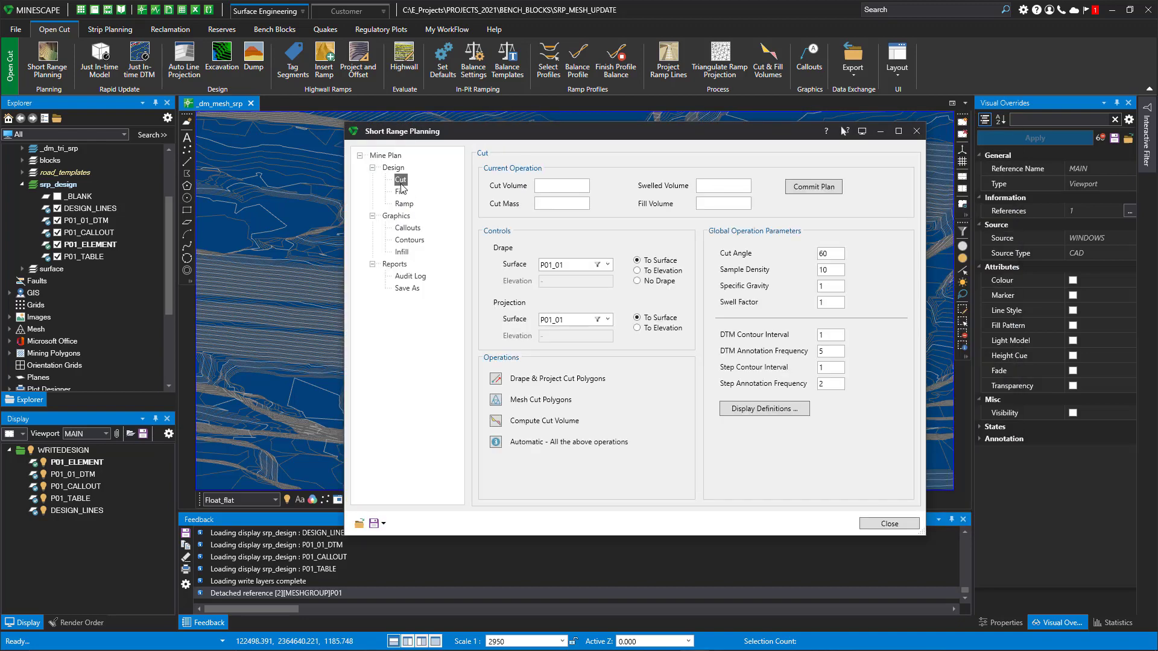
pyautogui.click(829, 304)
pyautogui.click(828, 288)
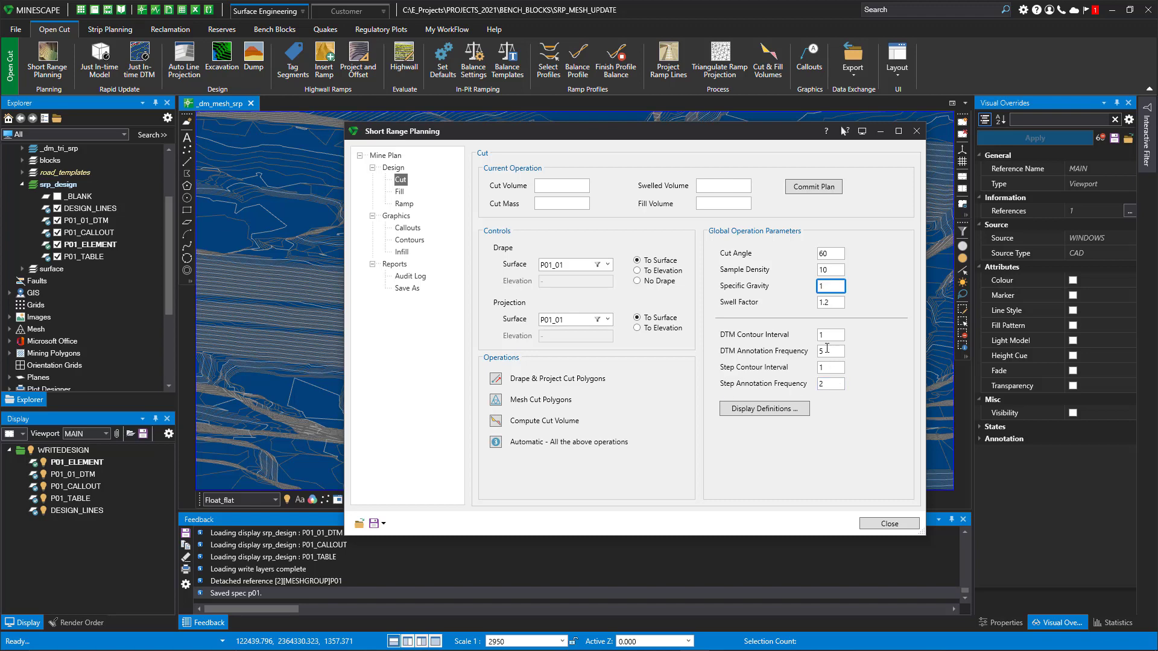
pyautogui.click(769, 415)
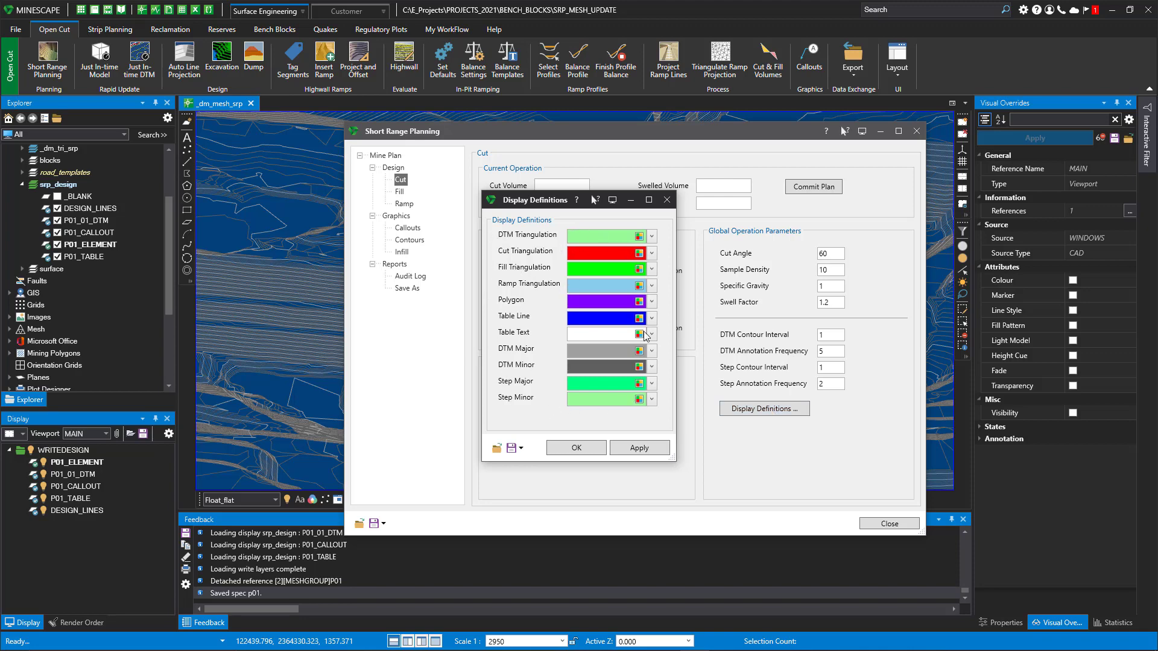
pyautogui.click(588, 448)
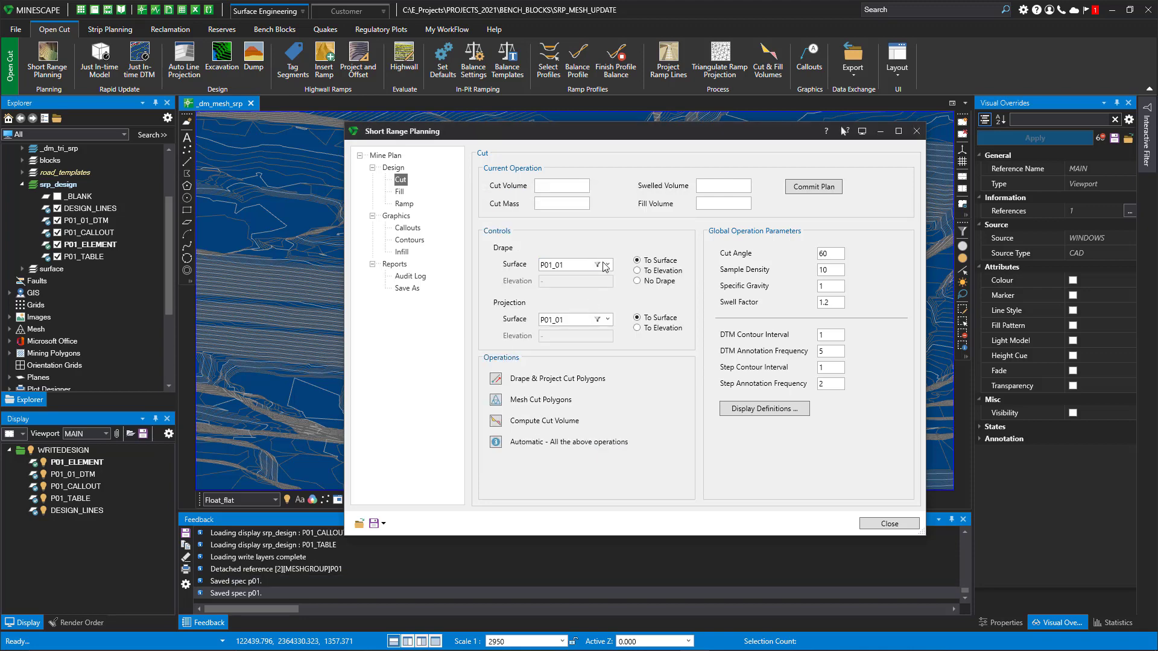
# Change the cut's drape surface from P01_01 to B480_BEN_SLOPE, keeping P01_01 as projection surface
pyautogui.moveTo(567, 138); pyautogui.dragTo(730, 136)
pyautogui.moveTo(425, 286); pyautogui.dragTo(352, 242, button='middle')
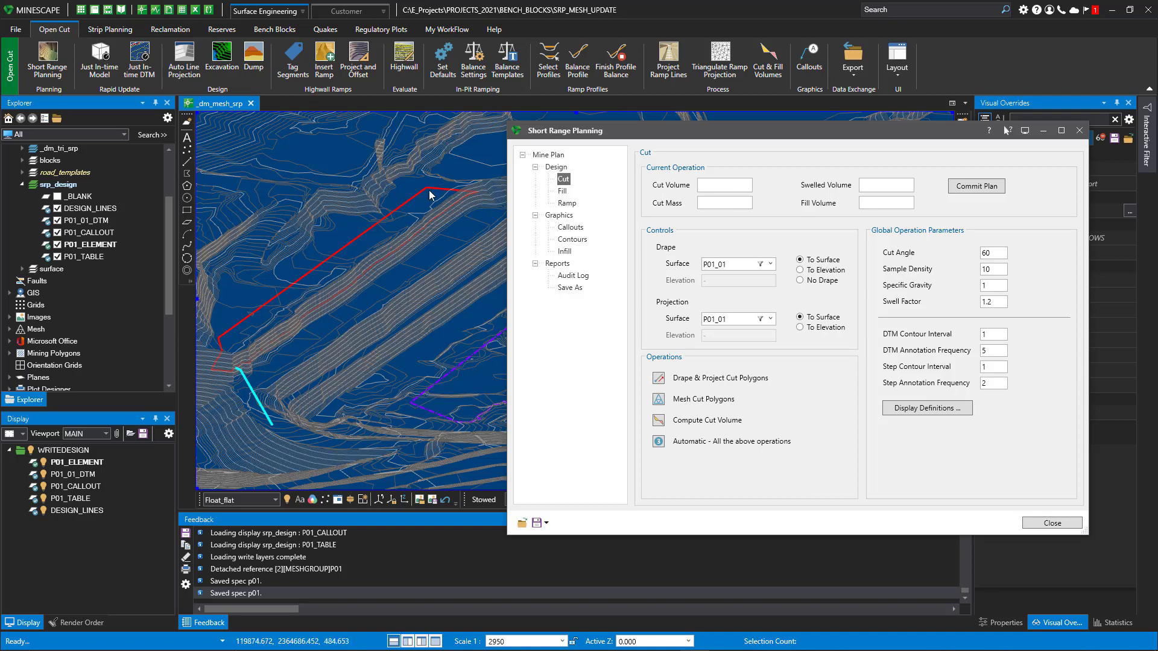
pyautogui.click(771, 265)
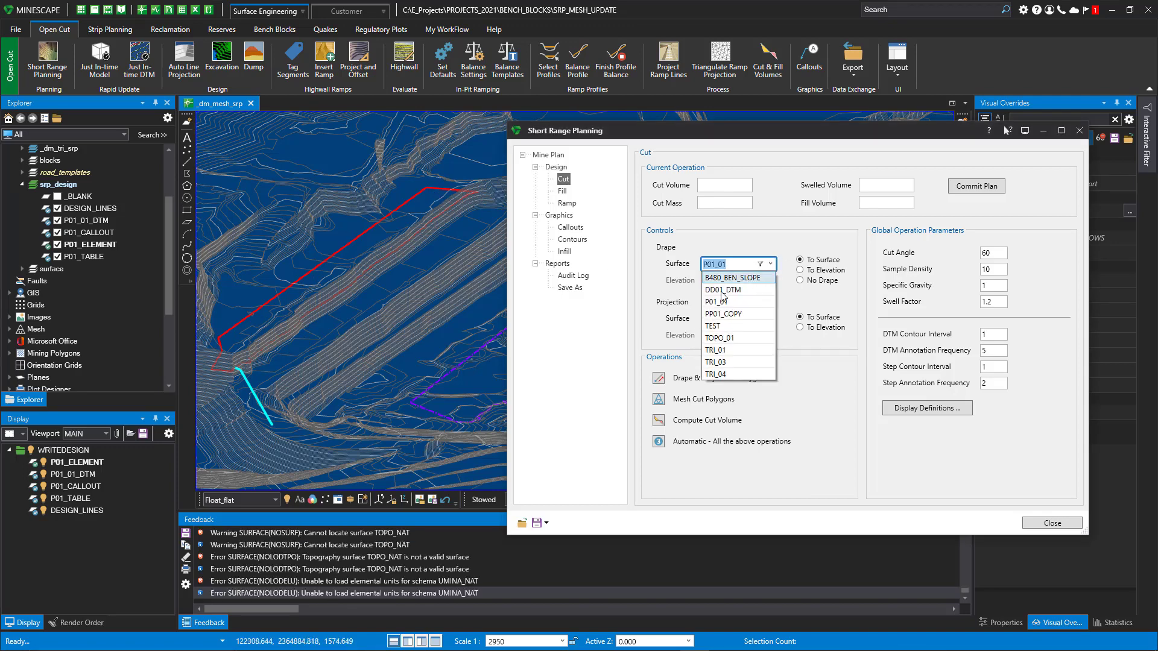
pyautogui.click(751, 278)
pyautogui.click(186, 557)
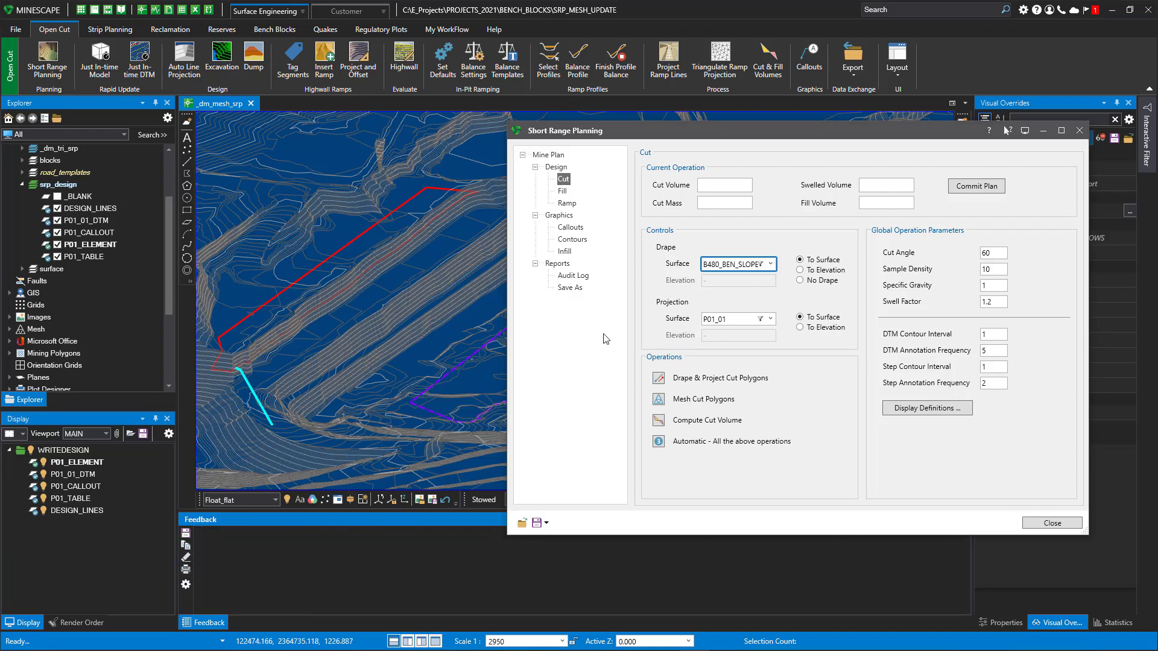
# On the Infill page, blank out the stratmodel Schema, Model Type and Quality Model values
pyautogui.click(565, 251)
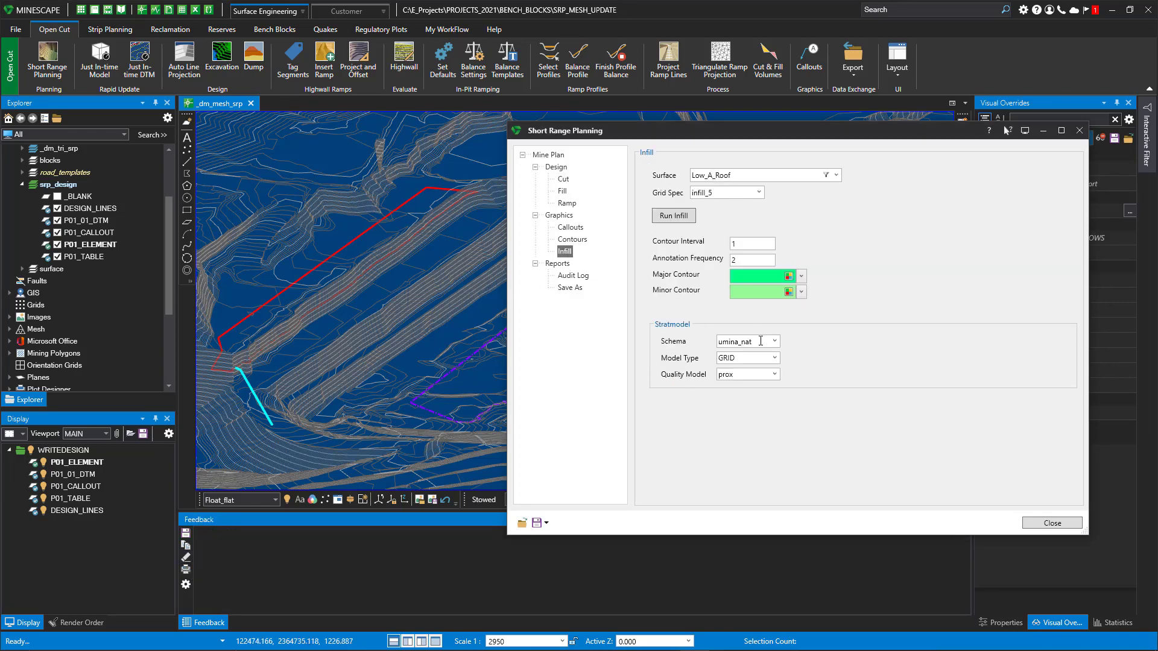
pyautogui.doubleClick(760, 341)
pyautogui.press('BackSpace')
pyautogui.press('Tab')
pyautogui.press('BackSpace')
pyautogui.press('Tab')
pyautogui.press('BackSpace')
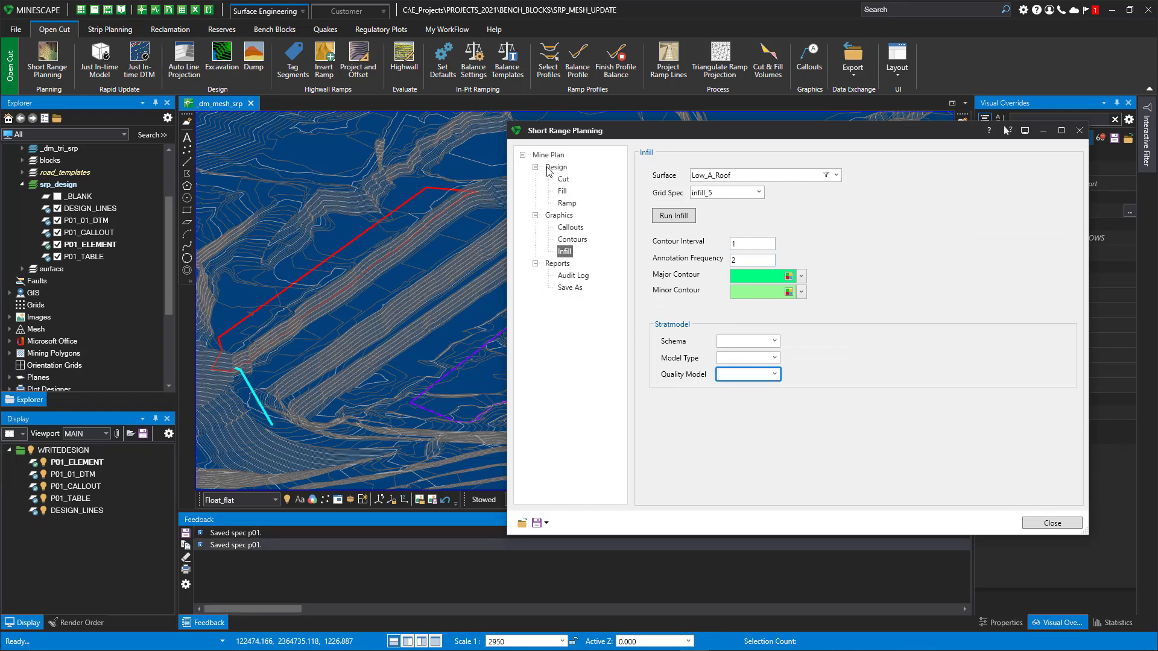
# Back on Cut, review the B480_Ben_Slope ATAN(1.5/100) surface definition and close it unchanged
pyautogui.click(567, 182)
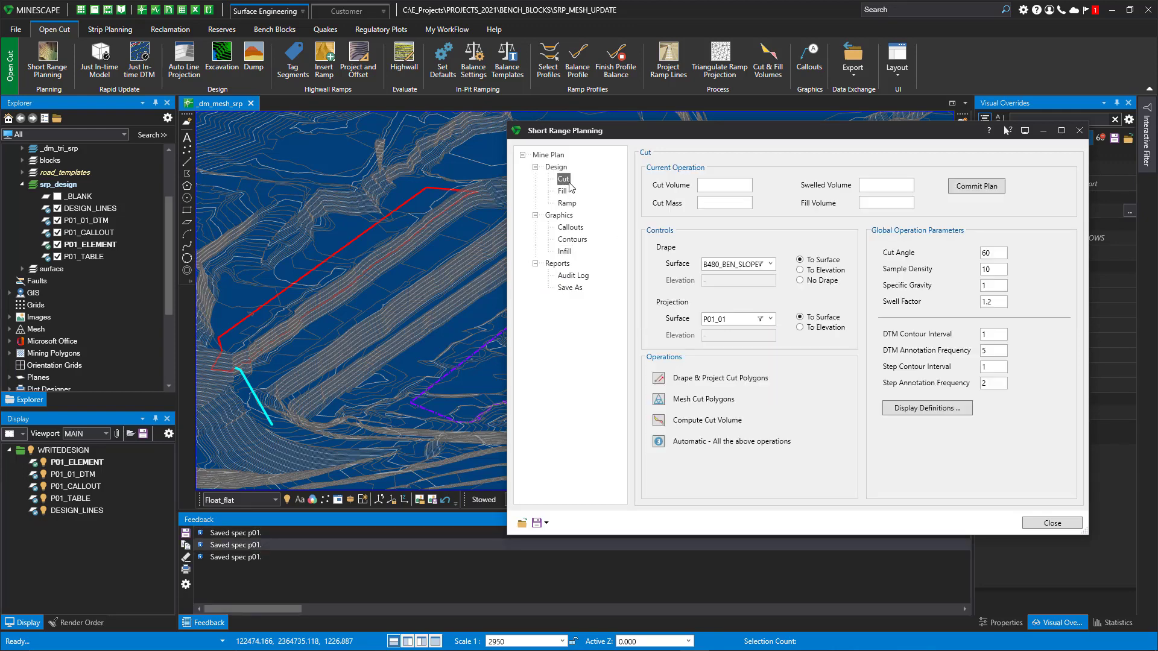
pyautogui.click(761, 266)
pyautogui.rightClick(748, 266)
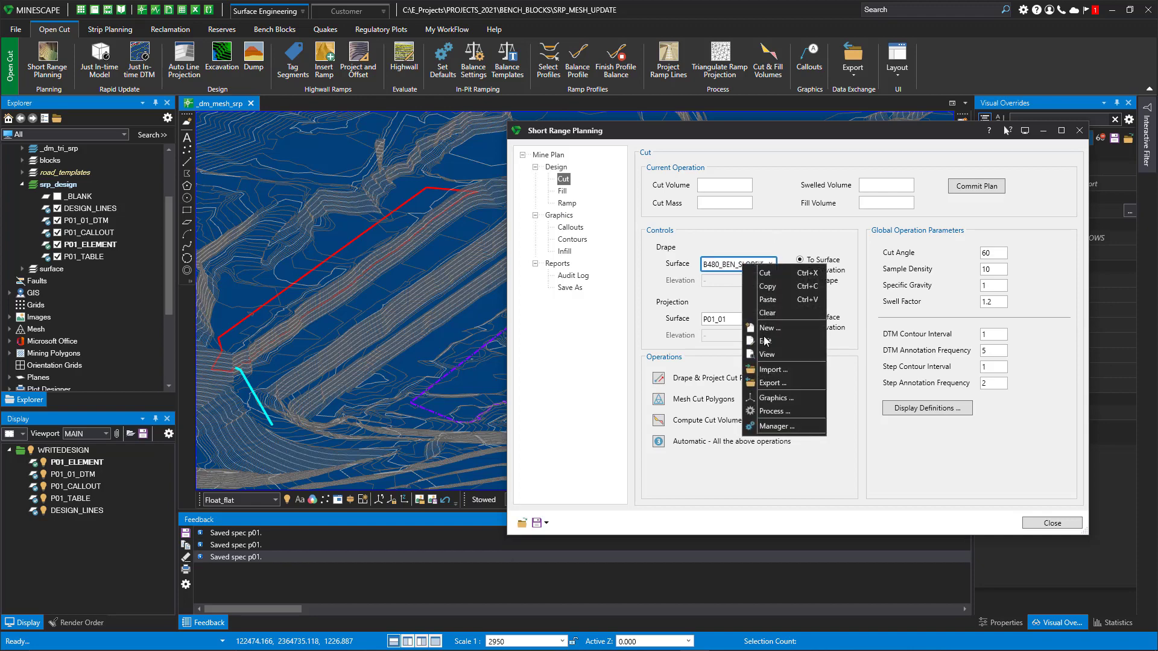
pyautogui.click(764, 342)
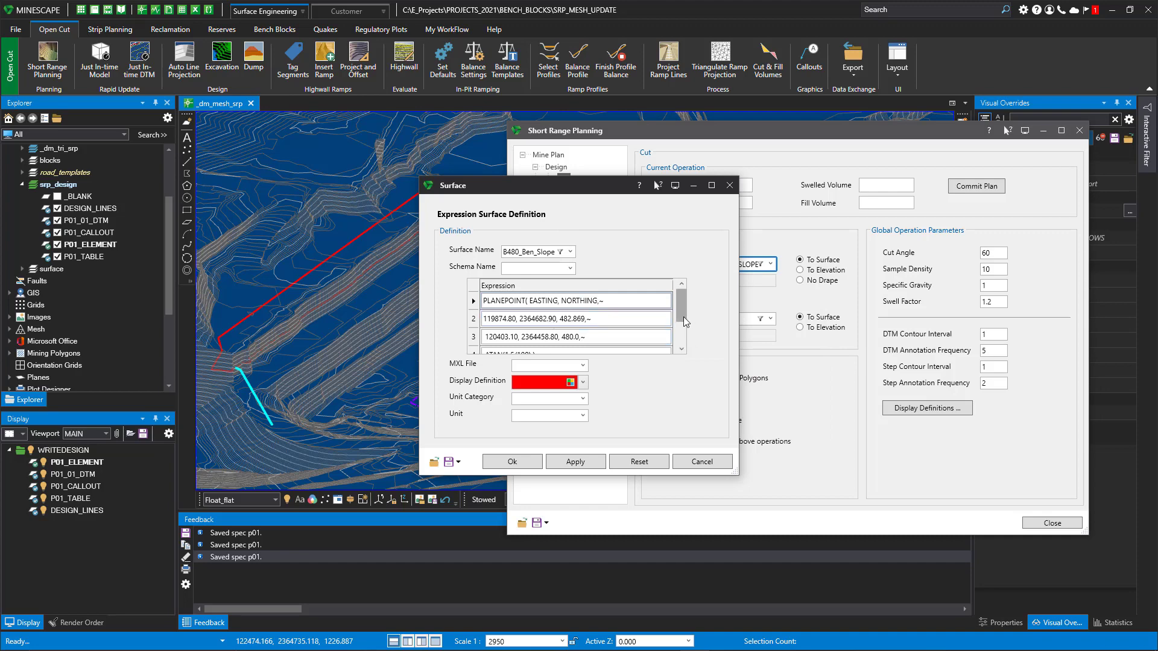
pyautogui.scroll(-1, 683, 326)
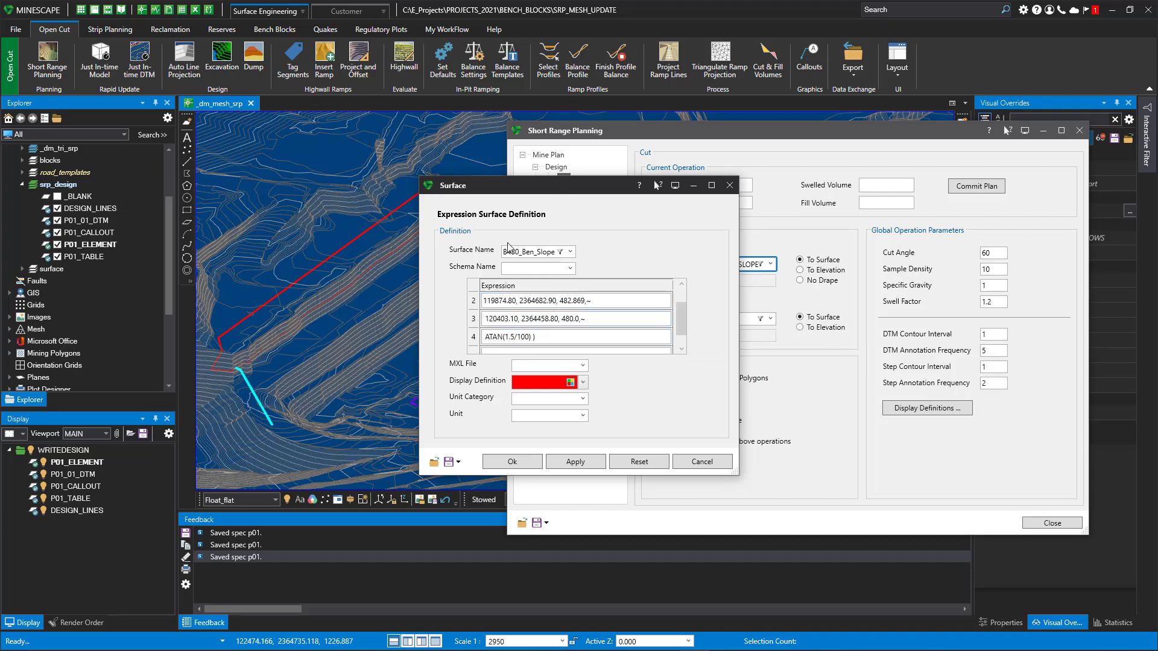
pyautogui.moveTo(518, 182); pyautogui.dragTo(620, 180)
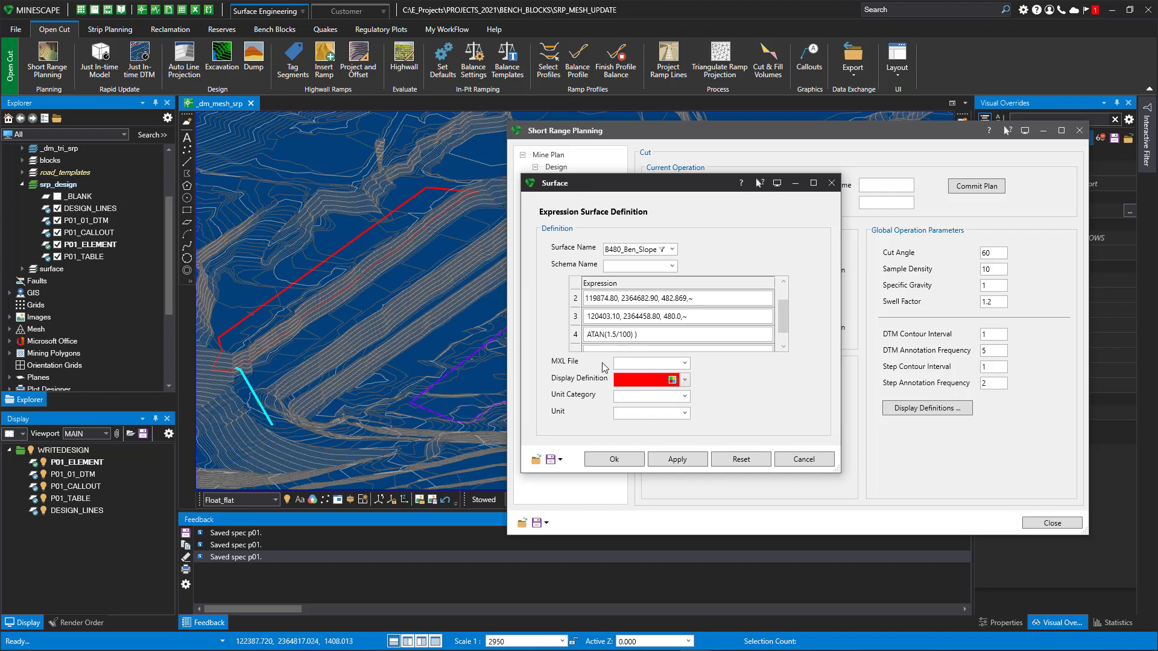
pyautogui.moveTo(631, 183); pyautogui.dragTo(536, 159)
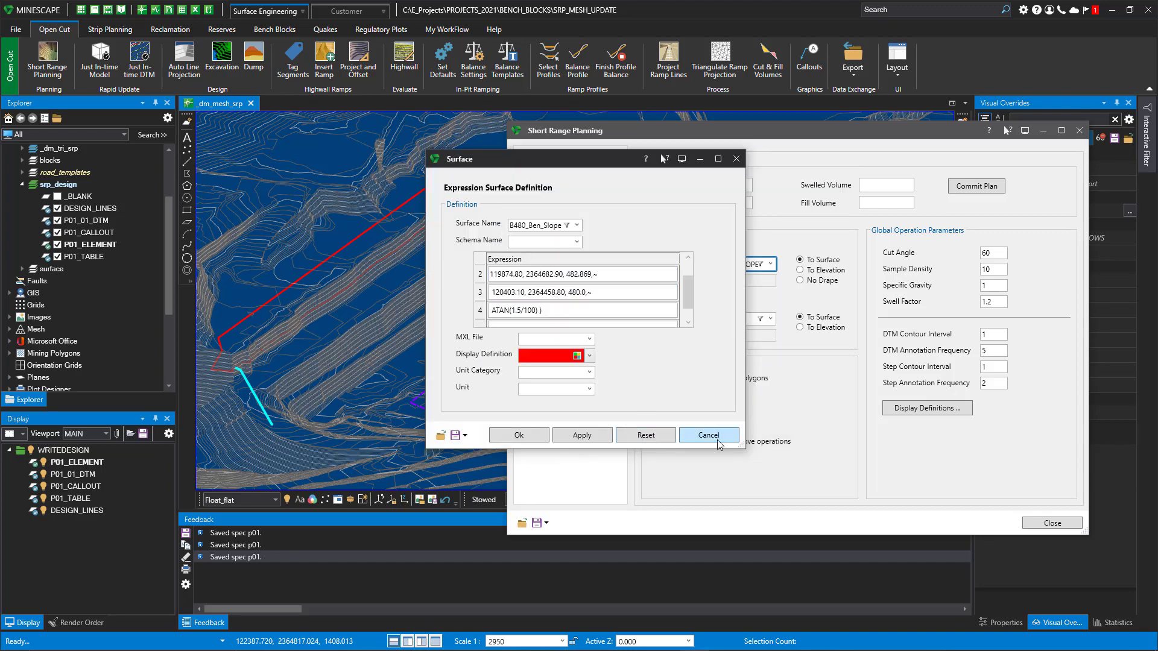
pyautogui.click(528, 435)
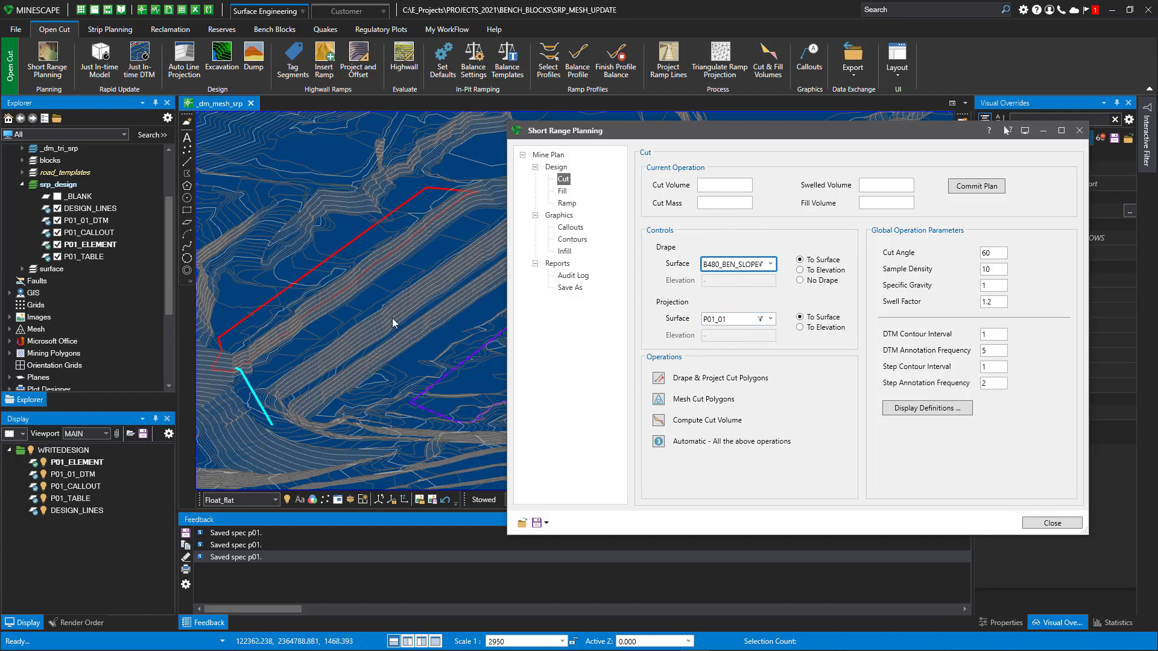
# Drape and project the red cut boundary polygon, then mesh it and compute the cut volume
pyautogui.click(661, 378)
pyautogui.click(568, 346)
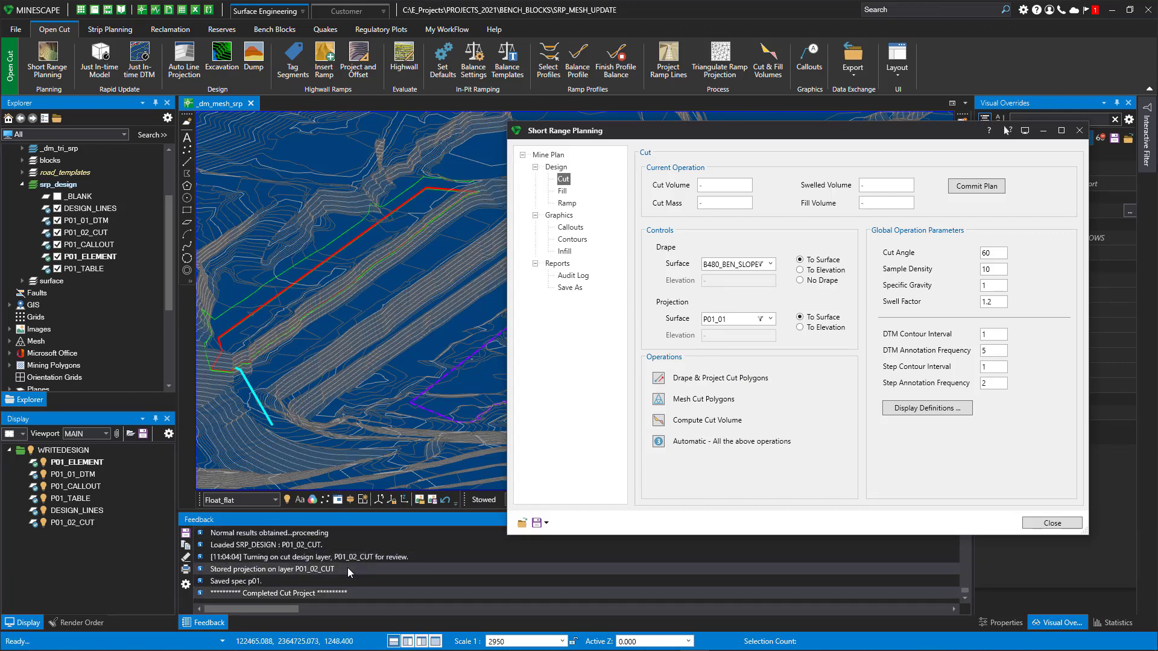
pyautogui.moveTo(278, 356); pyautogui.dragTo(309, 284, button='middle')
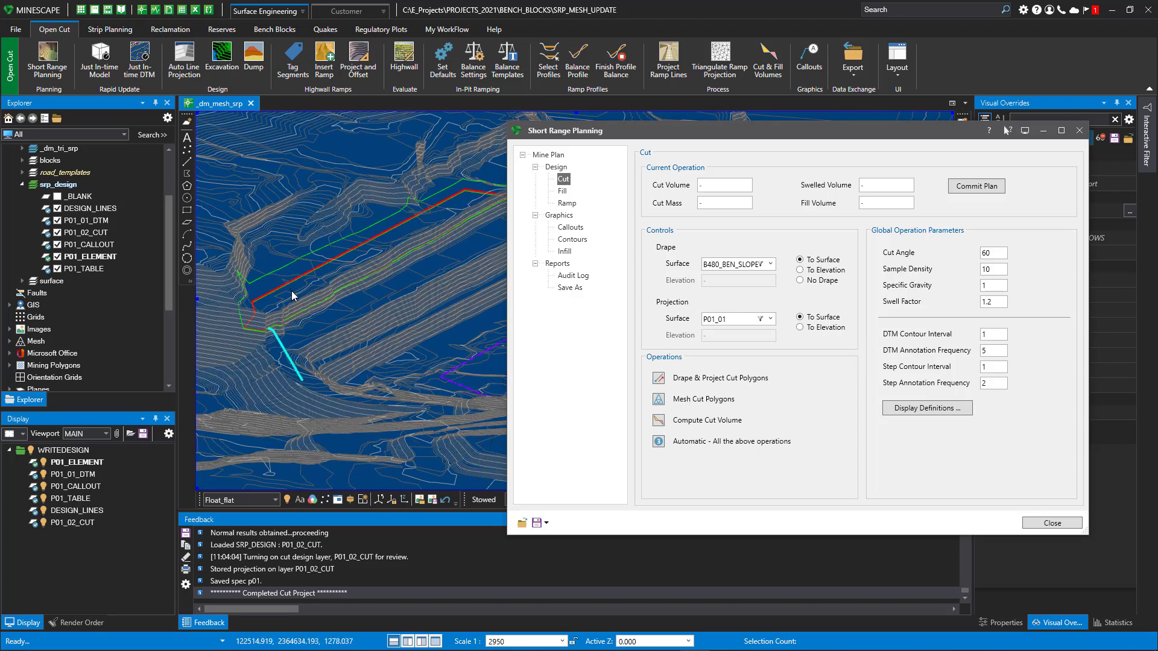
pyautogui.click(659, 399)
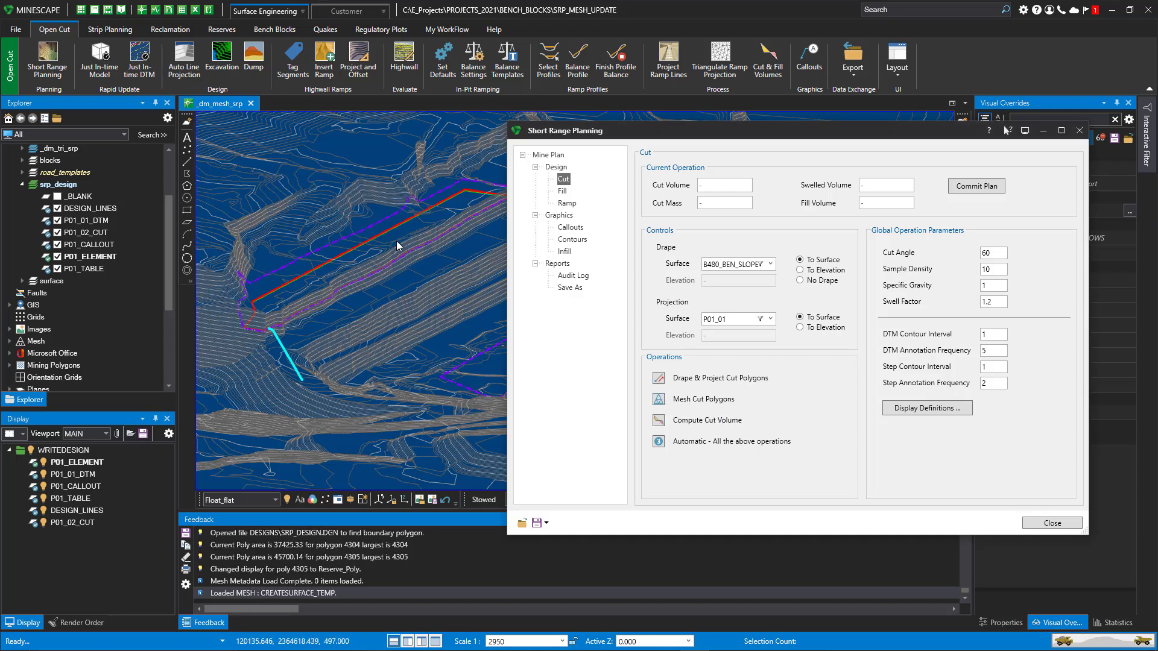
pyautogui.click(728, 421)
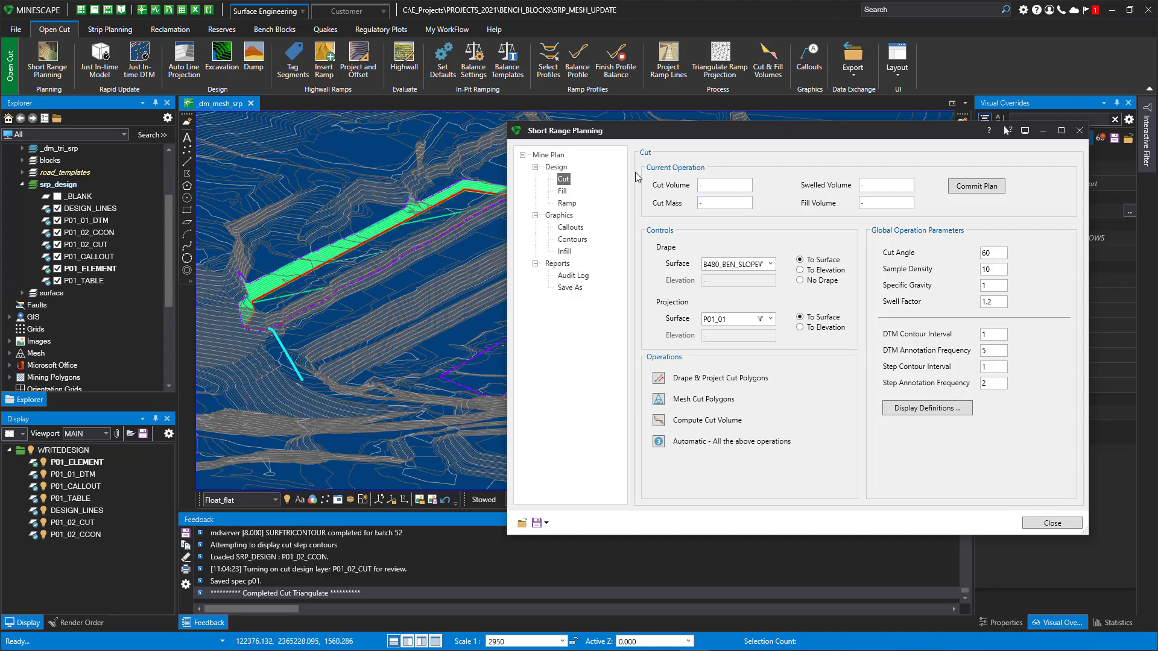
# Set the planning form aside and turn the view toward the cut mesh strip
pyautogui.scroll(4, 318, 269)
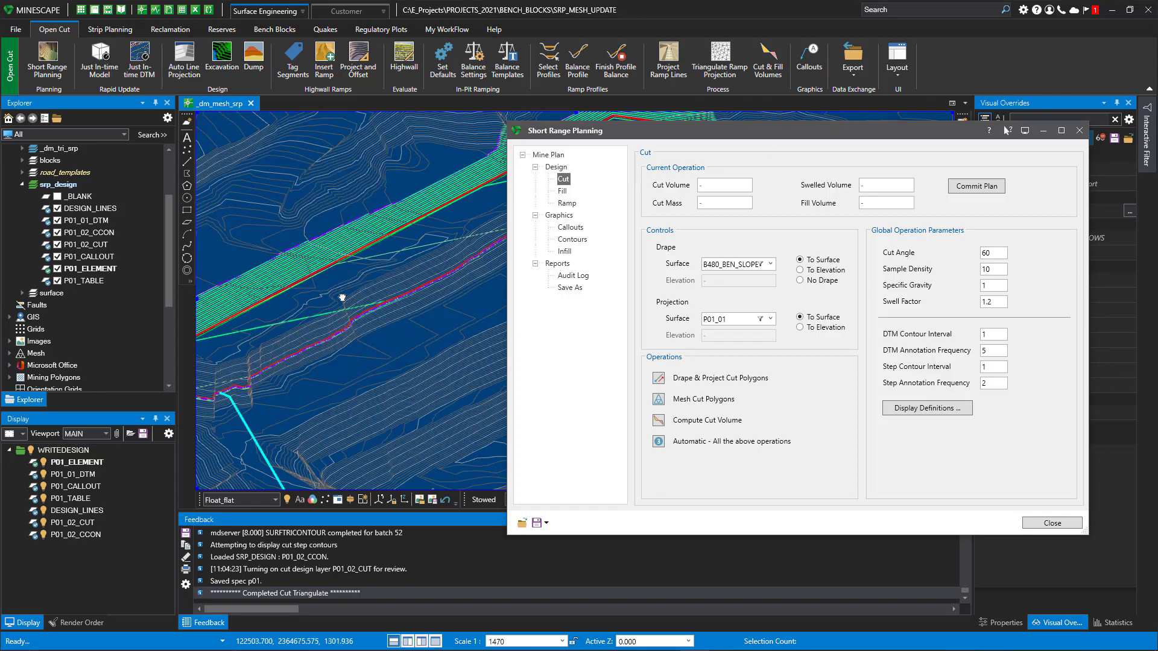
pyautogui.moveTo(342, 297); pyautogui.dragTo(411, 280)
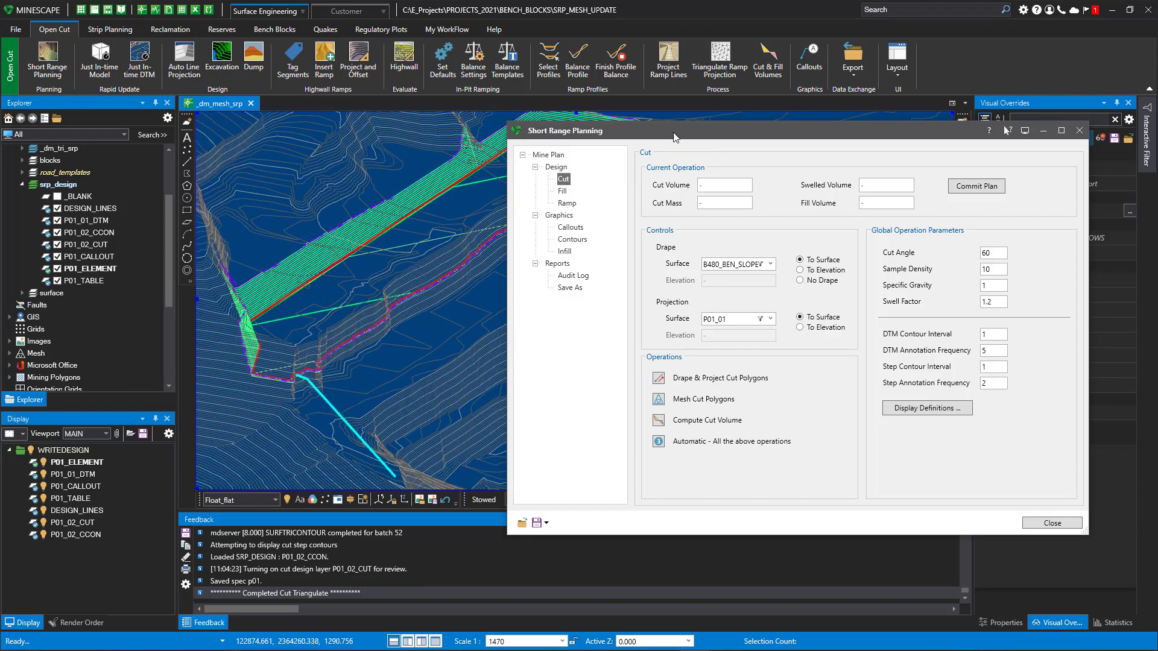
pyautogui.click(1045, 130)
pyautogui.moveTo(555, 278); pyautogui.dragTo(627, 295)
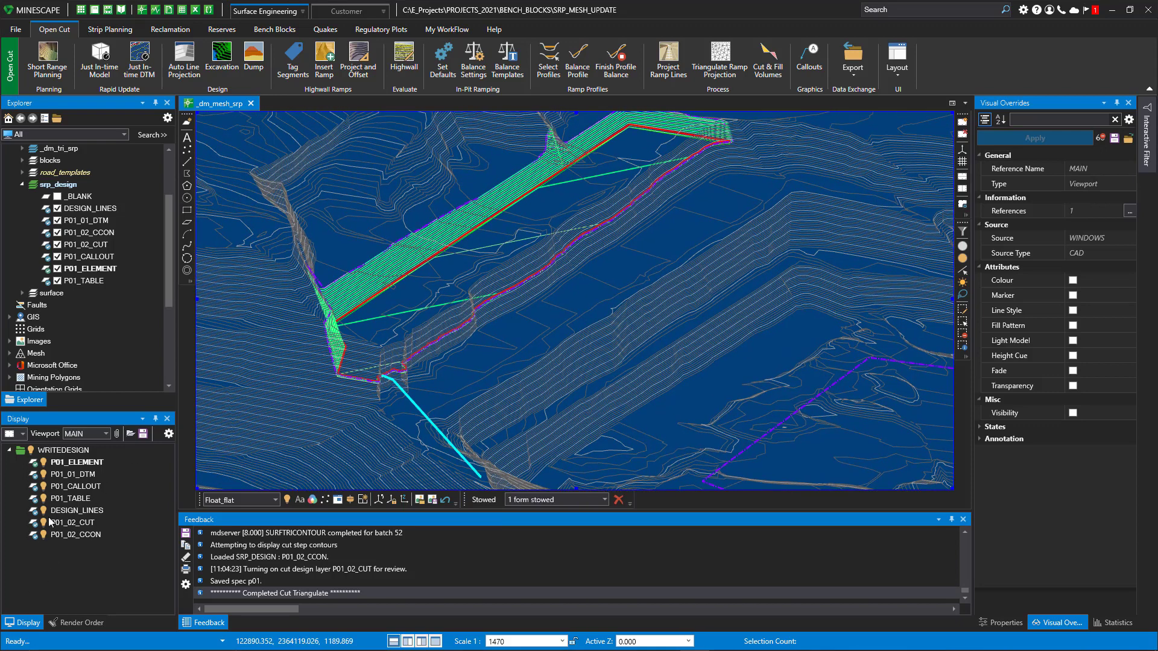
# Hide the P01_01_DTM contours and orbit the cut design strip from several angles
pyautogui.click(44, 474)
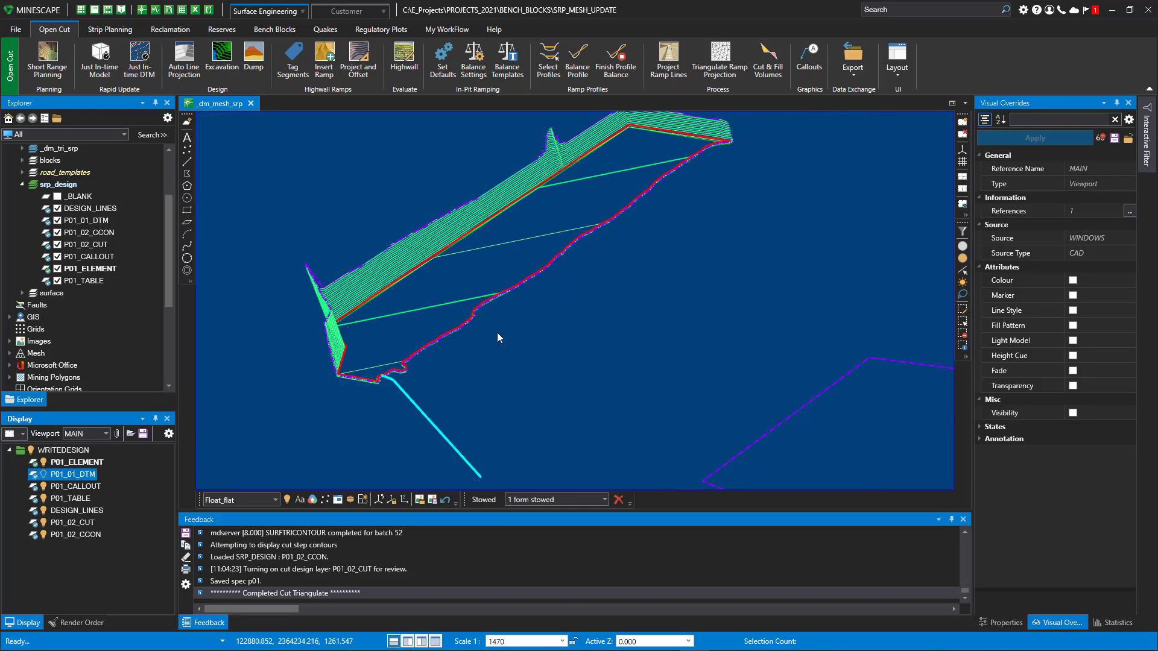
pyautogui.moveTo(497, 333); pyautogui.dragTo(471, 319)
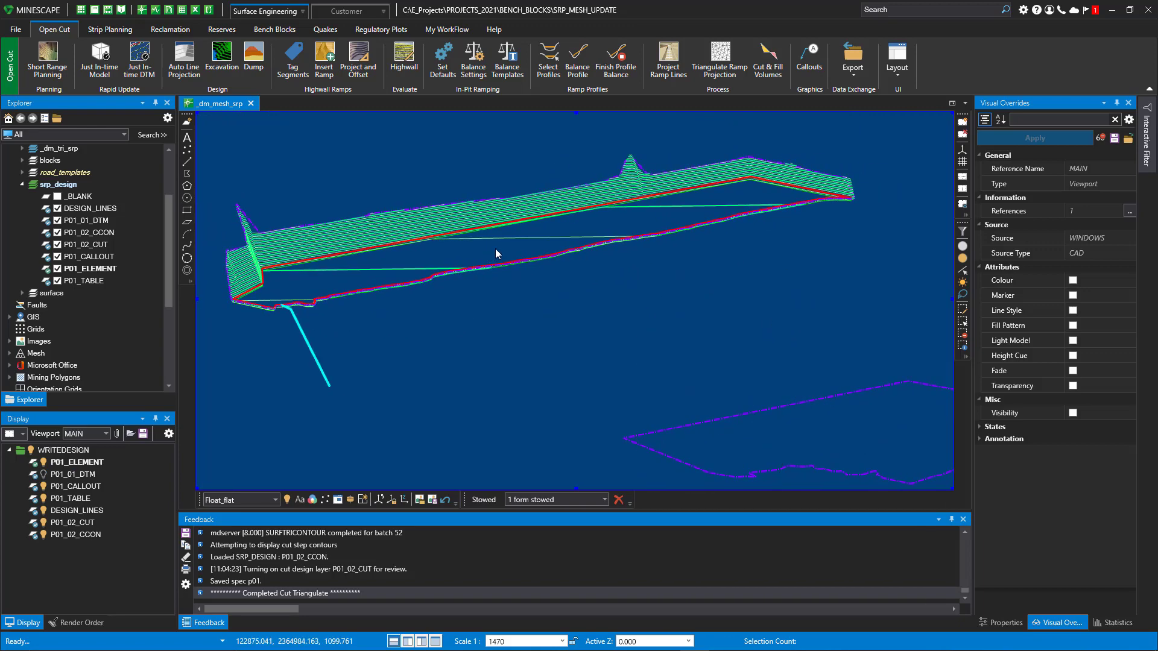
pyautogui.moveTo(501, 264); pyautogui.dragTo(510, 308)
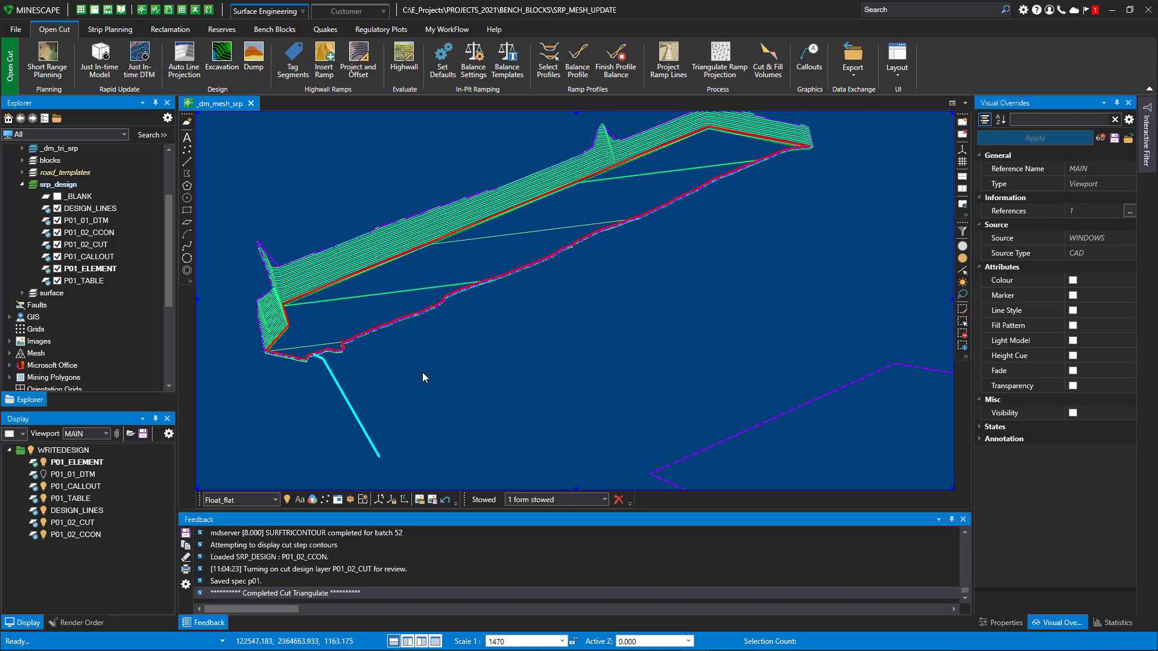
pyautogui.moveTo(422, 371); pyautogui.dragTo(386, 326)
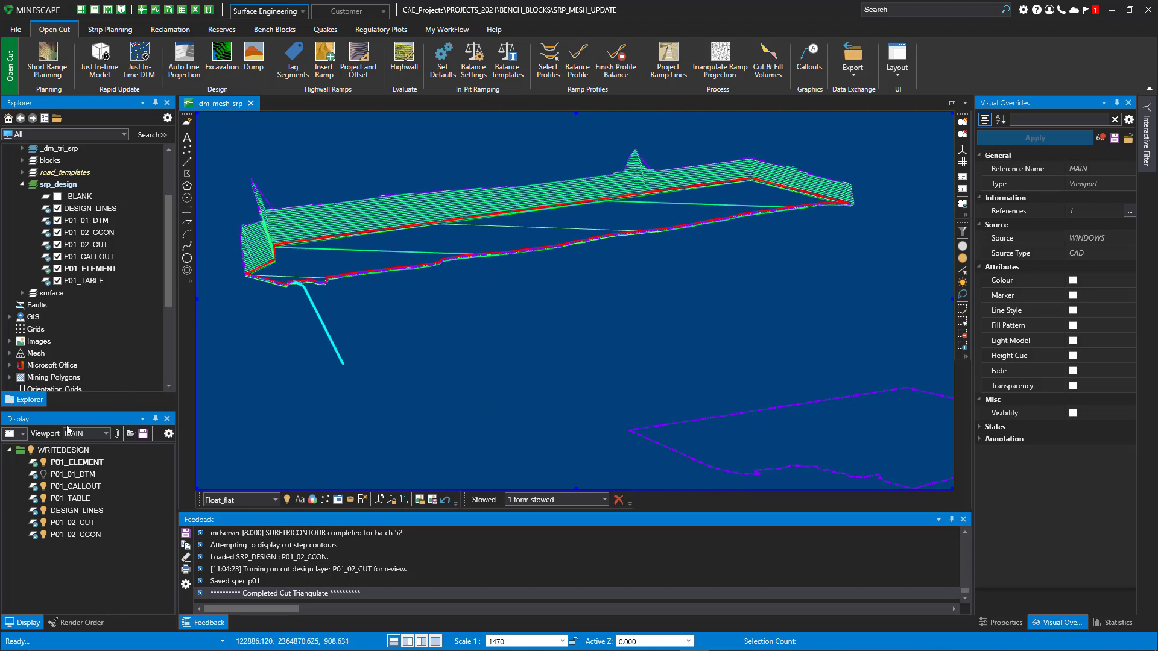
# Show P01_01_DTM again and compute the cut volume: 688.409, swelled 826.091
pyautogui.click(43, 476)
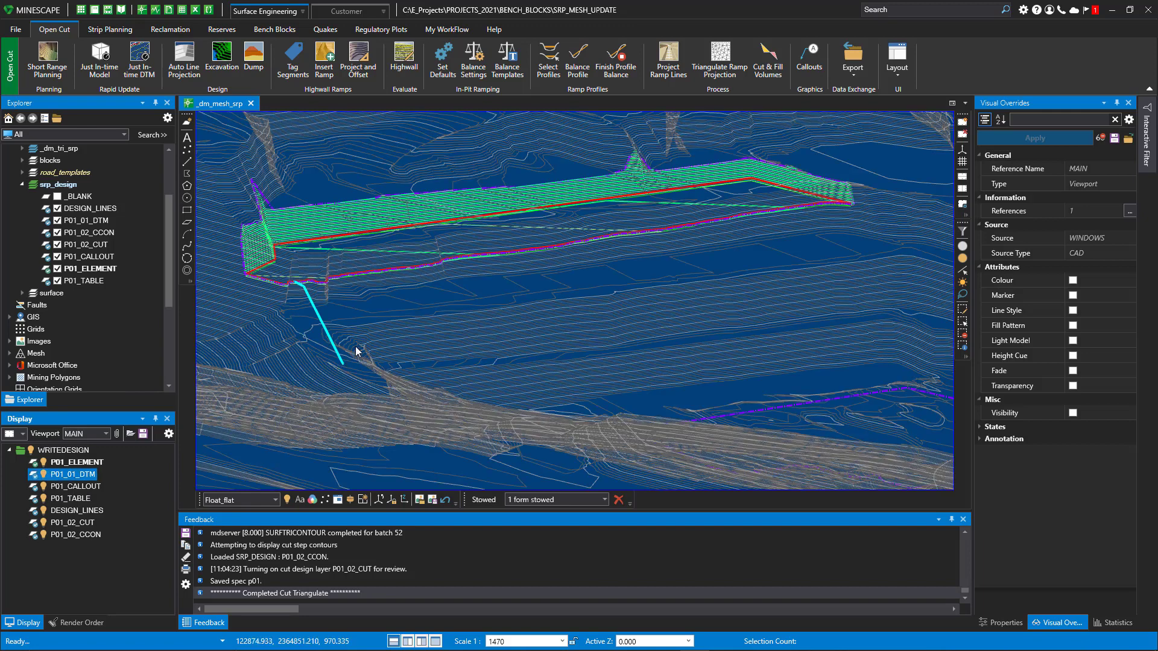
pyautogui.click(566, 499)
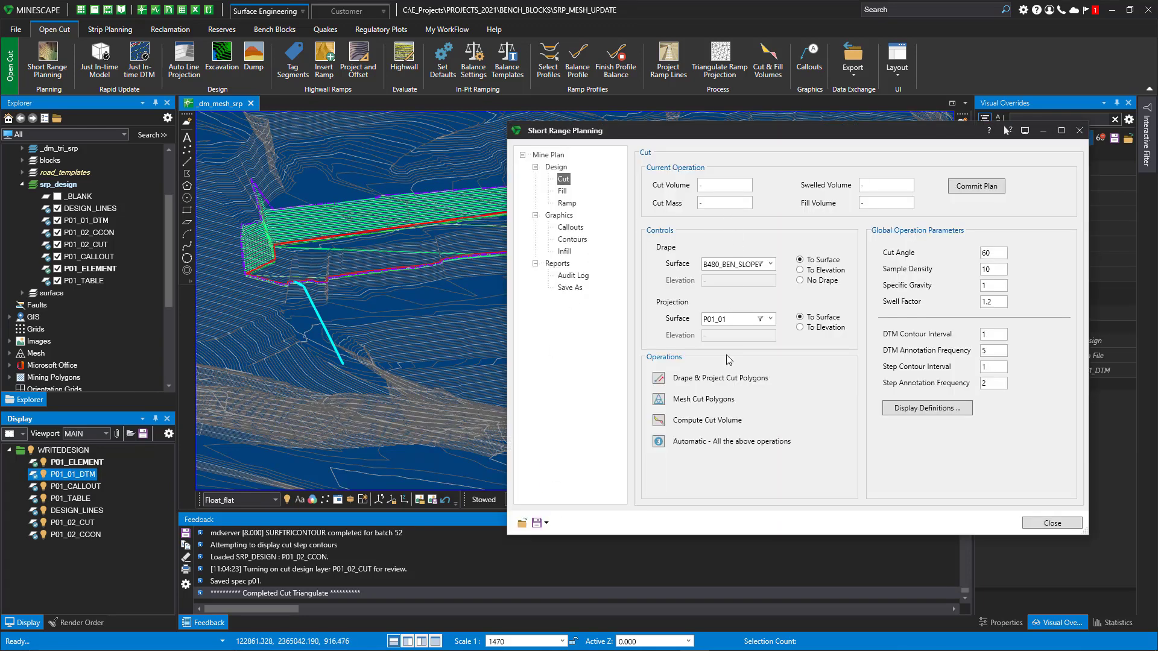
pyautogui.click(659, 421)
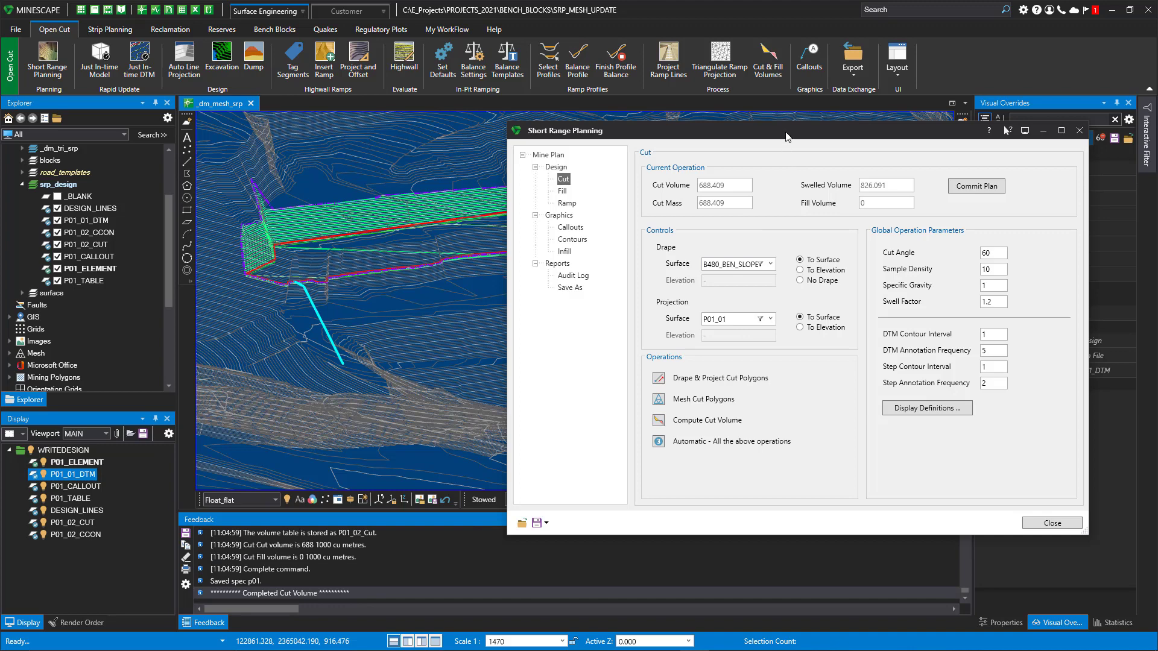
pyautogui.moveTo(784, 132); pyautogui.dragTo(752, 123)
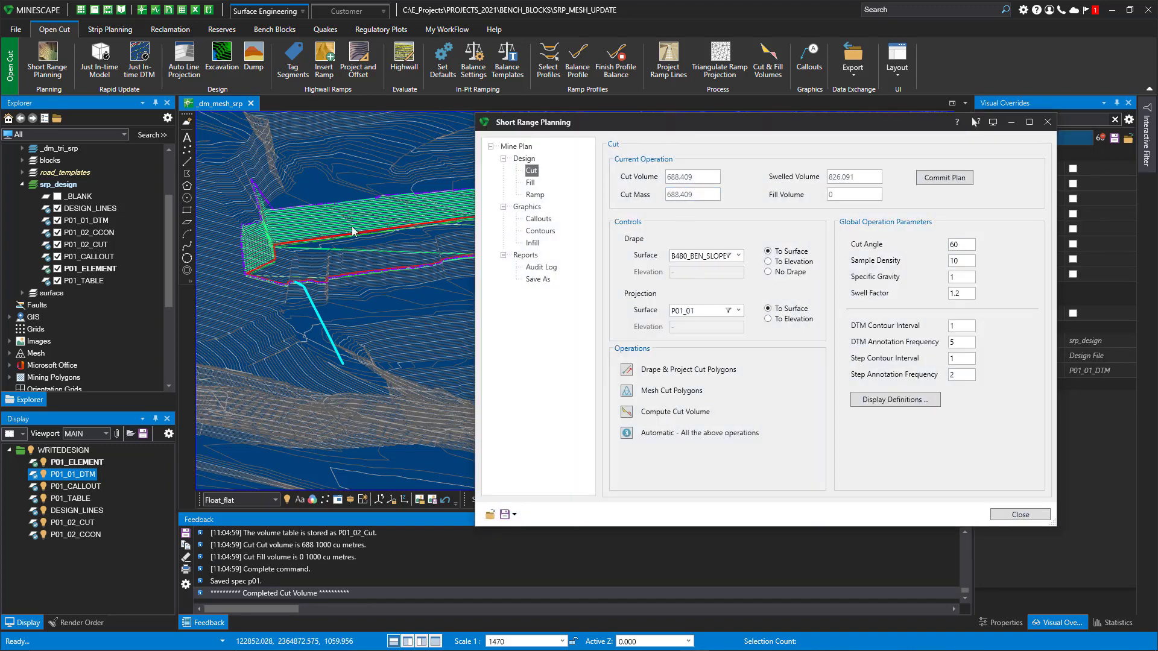
pyautogui.moveTo(345, 238); pyautogui.dragTo(294, 245, button='middle')
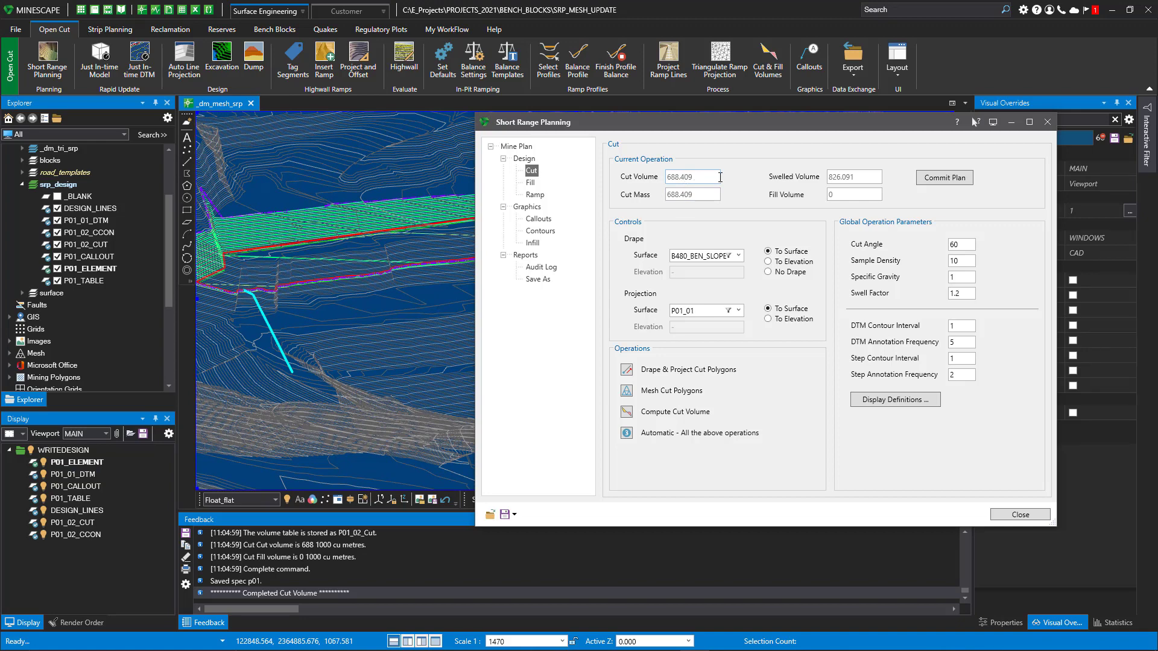
pyautogui.click(692, 177)
pyautogui.click(15, 29)
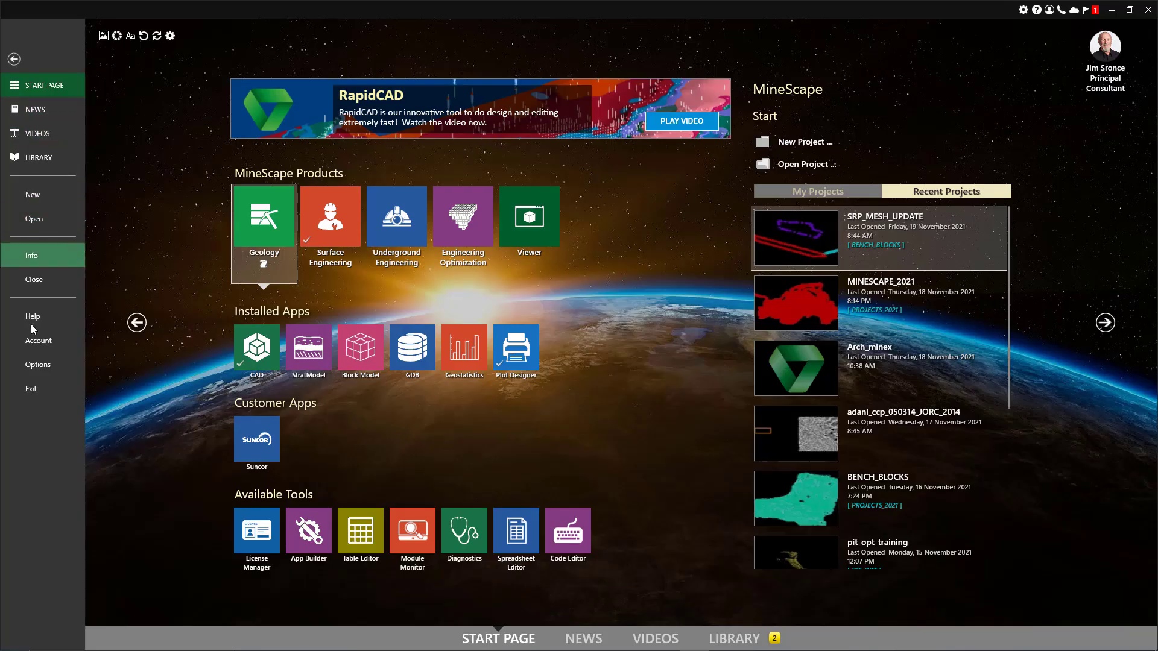
pyautogui.click(41, 258)
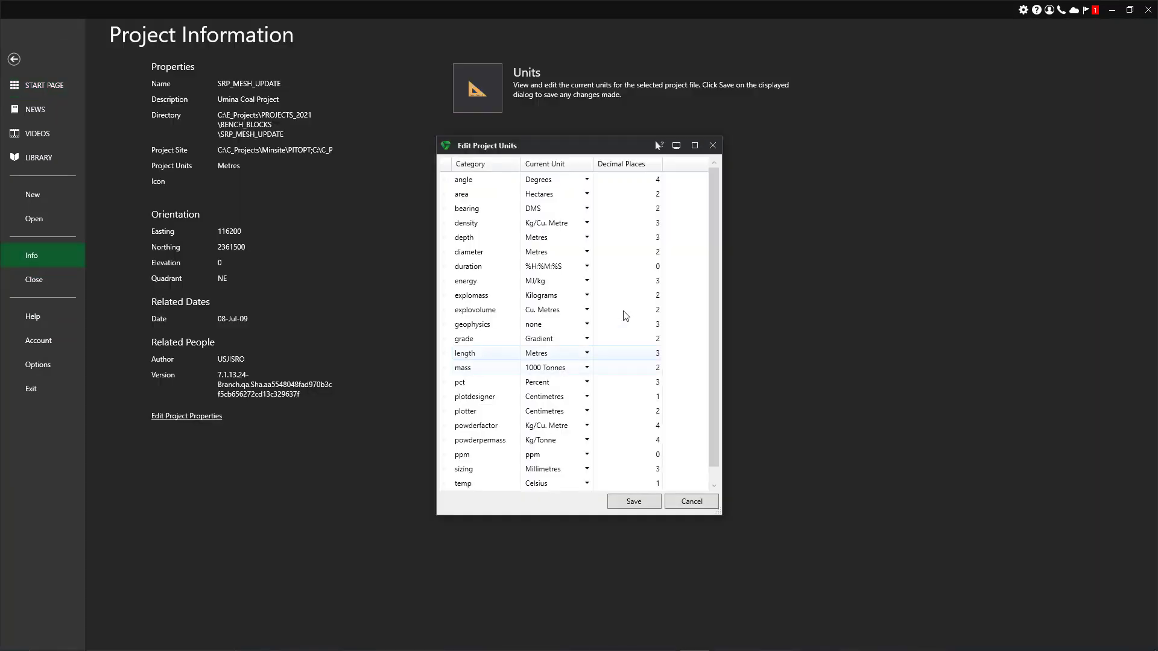
pyautogui.scroll(-1, 546, 477)
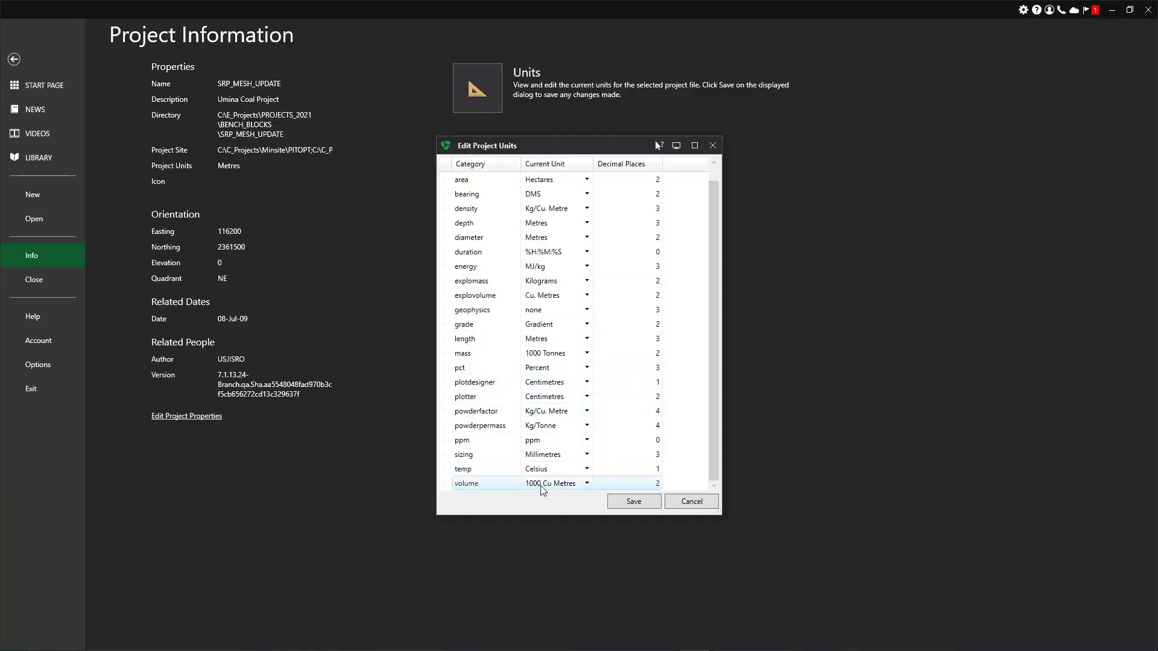
pyautogui.click(587, 483)
pyautogui.click(586, 483)
pyautogui.click(638, 466)
pyautogui.click(692, 503)
pyautogui.click(16, 66)
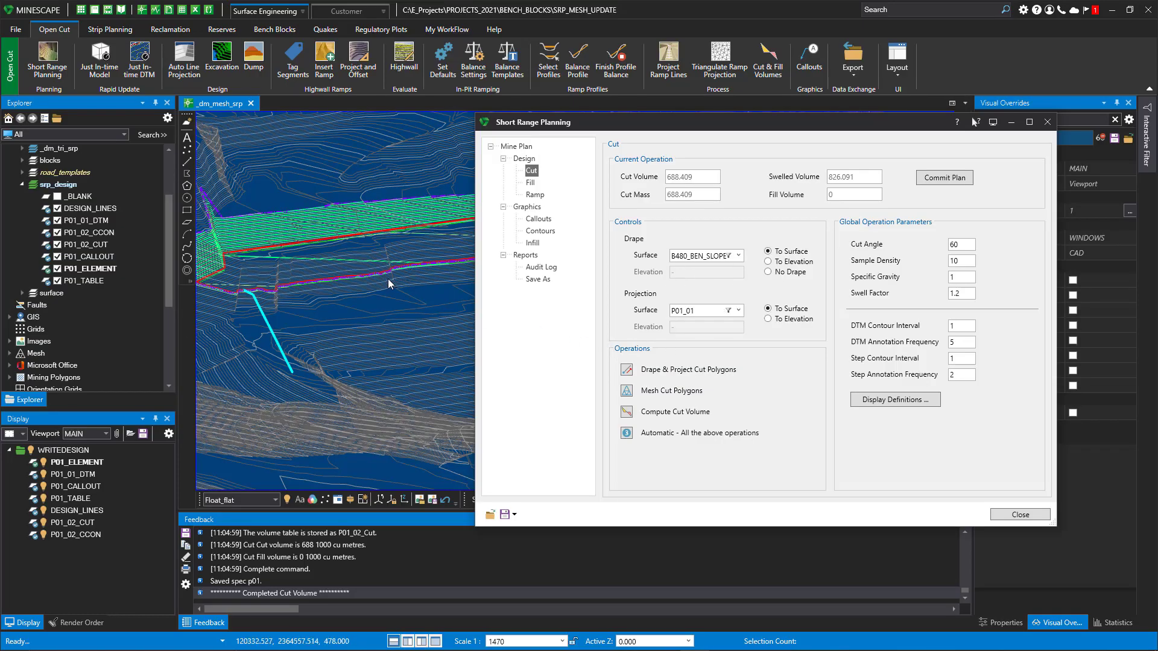
# Commit the P01 cut plan, creating the P01_02_DTM layer, and minimize the planning window
pyautogui.scroll(-2, 387, 280)
pyautogui.moveTo(386, 280); pyautogui.dragTo(288, 351, button='middle')
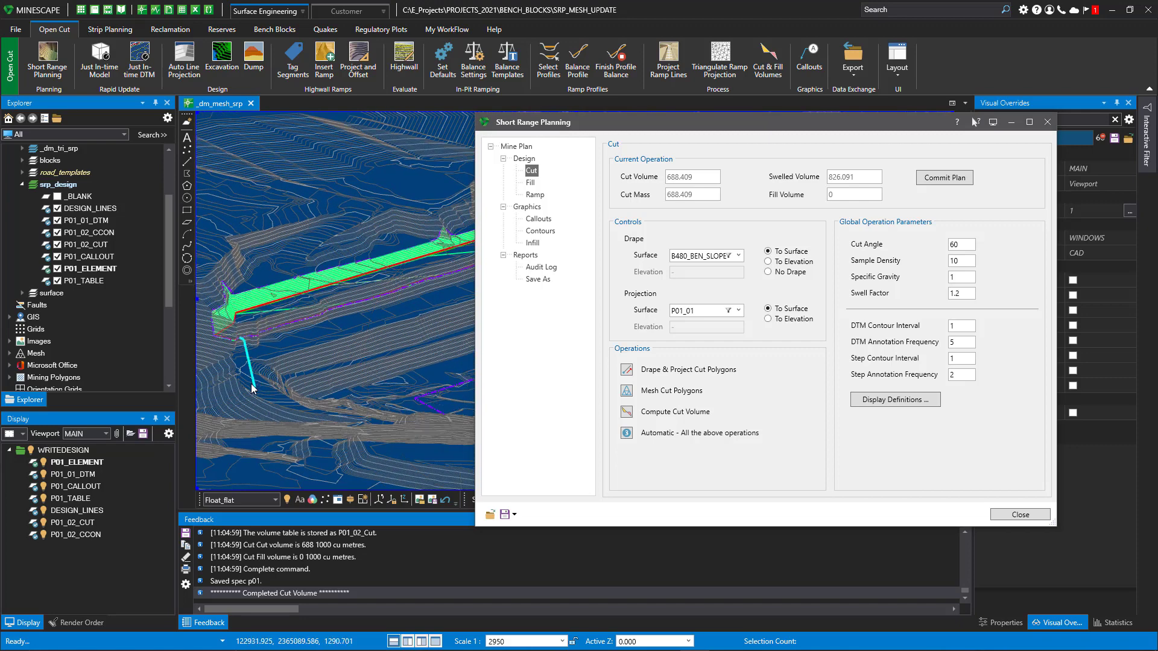
pyautogui.click(945, 178)
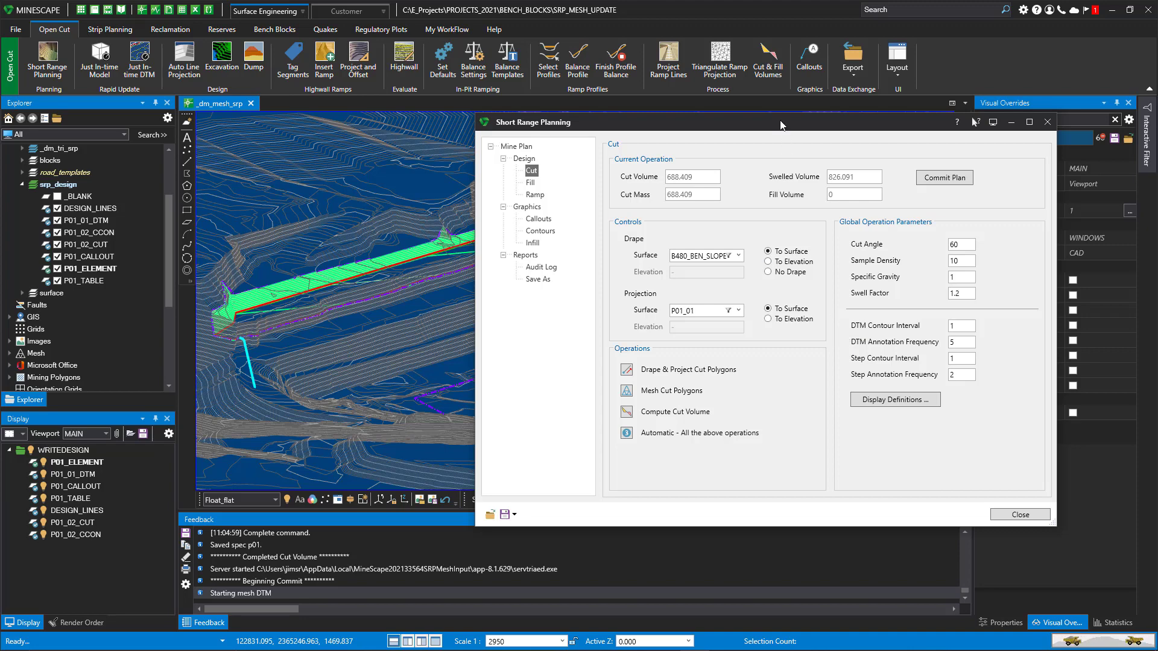
pyautogui.click(1011, 123)
pyautogui.scroll(2, 460, 344)
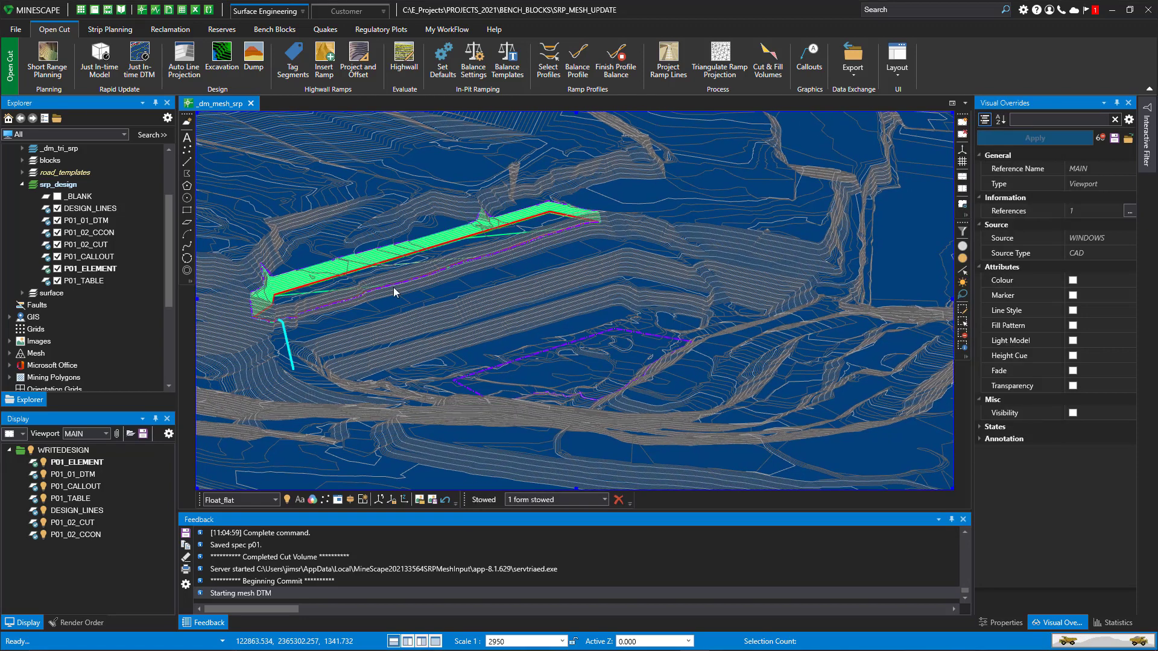
pyautogui.moveTo(336, 286)
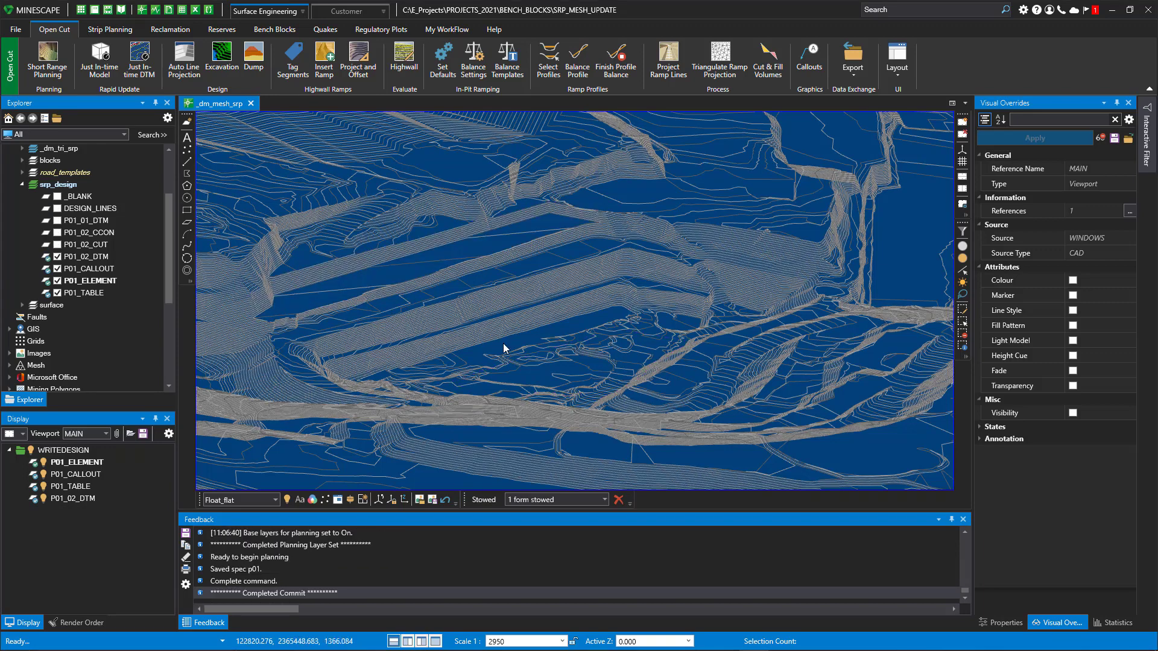
# Tilt the view onto the benches and expand Mesh > p01 in the project tree
pyautogui.scroll(3, 543, 319)
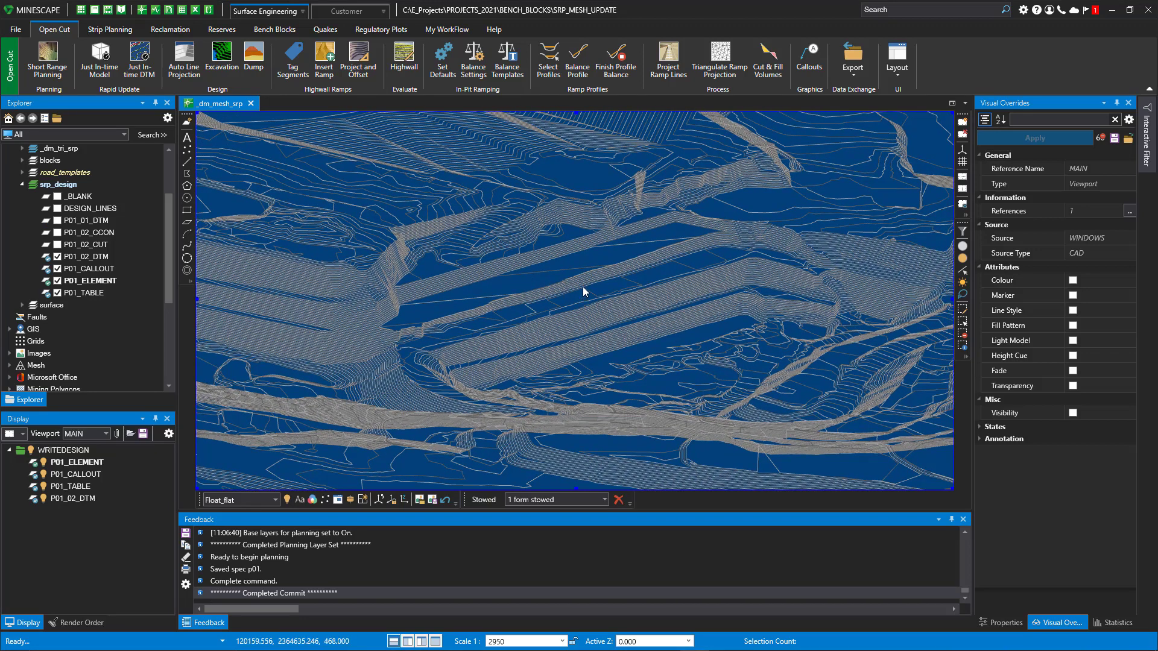
pyautogui.moveTo(678, 301)
pyautogui.mouseDown(button='middle')
pyautogui.moveTo(677, 280)
pyautogui.moveTo(677, 291)
pyautogui.mouseUp(button='middle')
pyautogui.moveTo(448, 293)
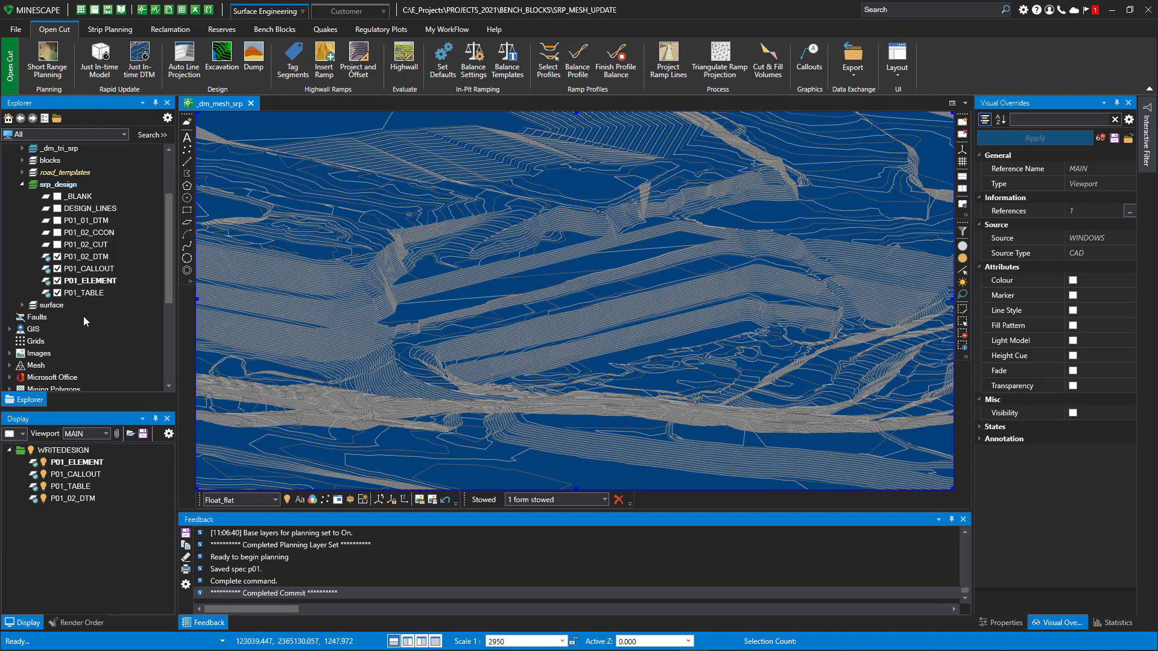
pyautogui.click(9, 365)
pyautogui.scroll(-2, 98, 320)
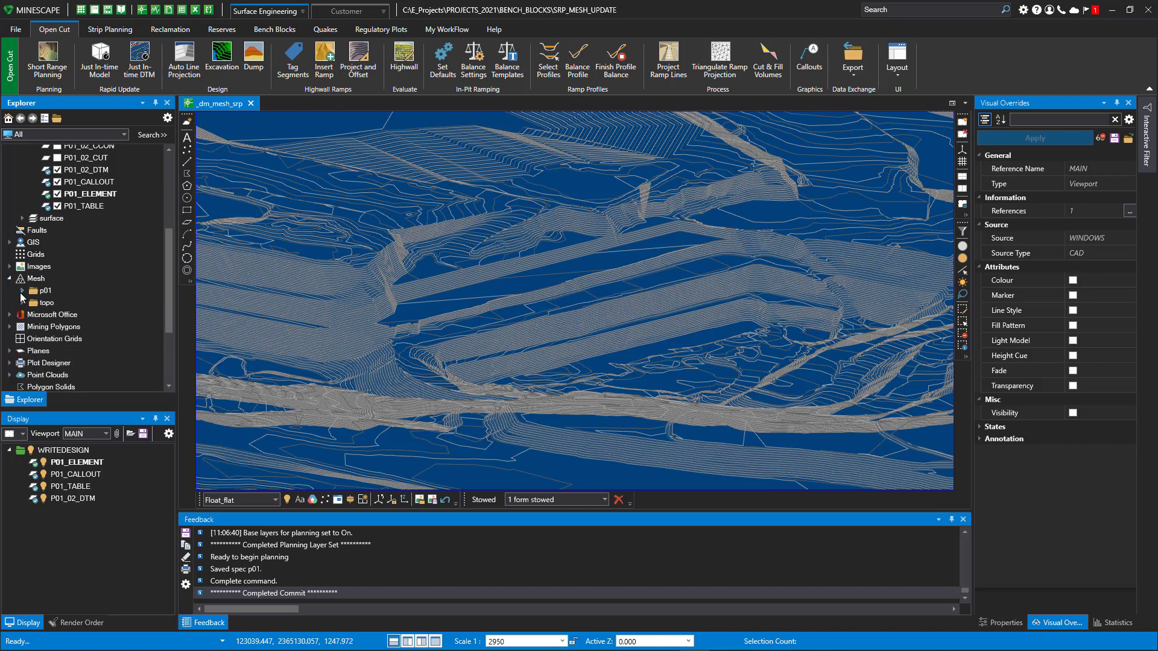
pyautogui.click(22, 292)
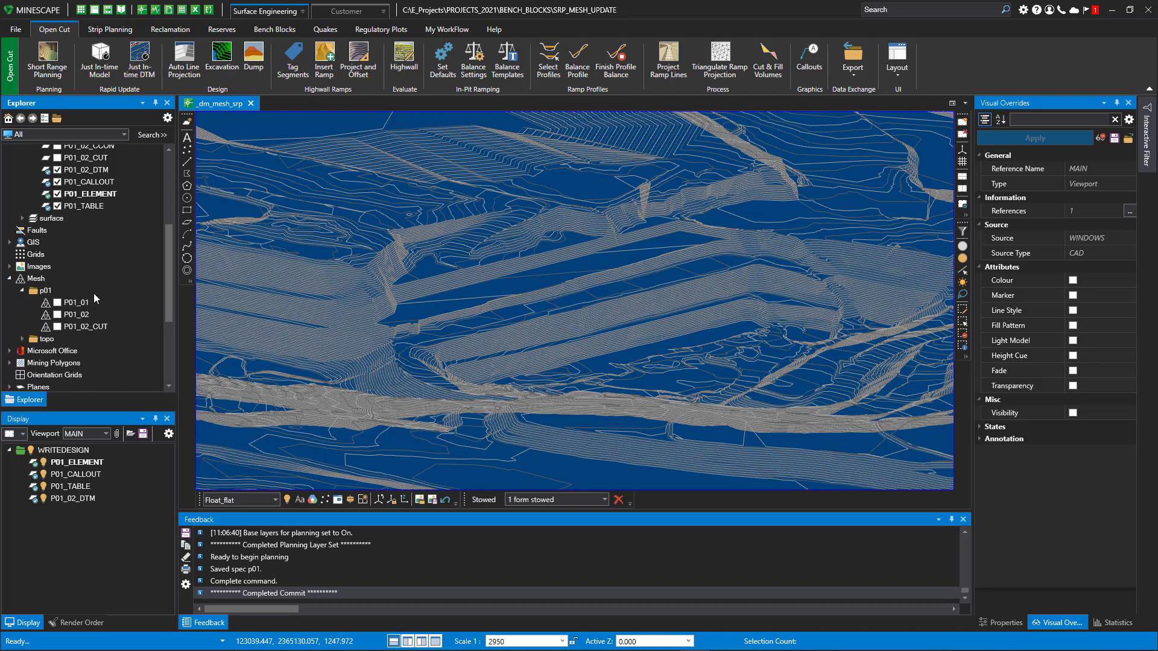
# Load the shaded P01_02 mesh, orbit around it, then unload it
pyautogui.click(57, 315)
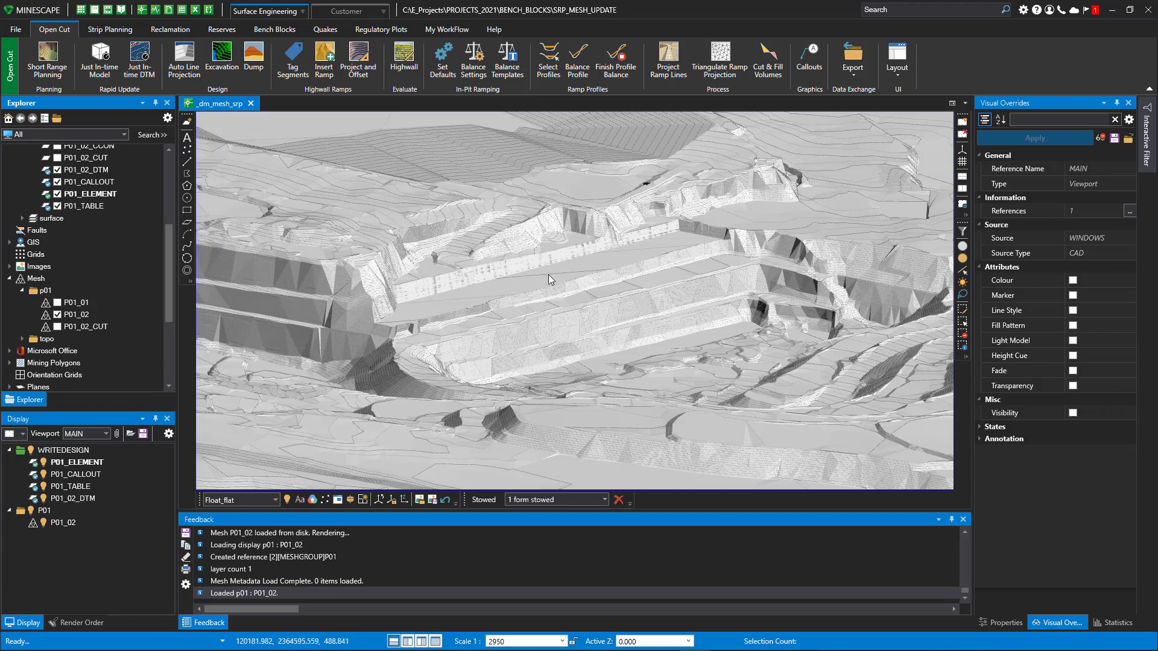
pyautogui.moveTo(549, 274)
pyautogui.mouseDown(button='middle')
pyautogui.moveTo(553, 283)
pyautogui.moveTo(566, 269)
pyautogui.moveTo(549, 271)
pyautogui.moveTo(556, 265)
pyautogui.mouseUp(button='middle')
pyautogui.scroll(3, 566, 269)
pyautogui.scroll(-3, 566, 264)
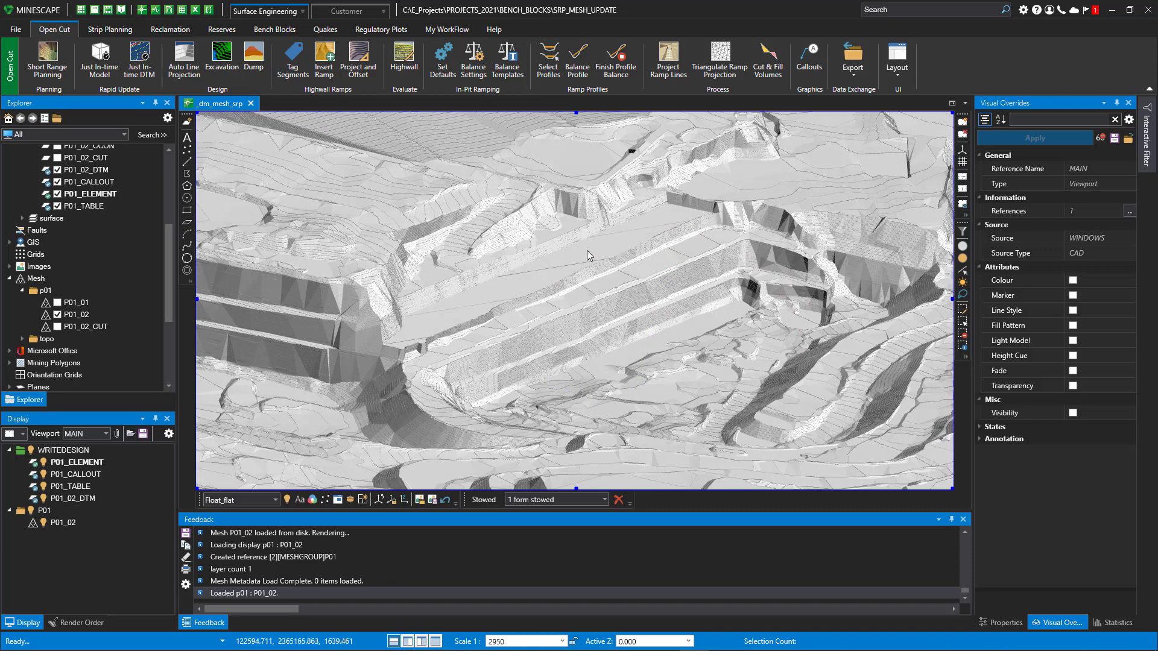
pyautogui.click(58, 314)
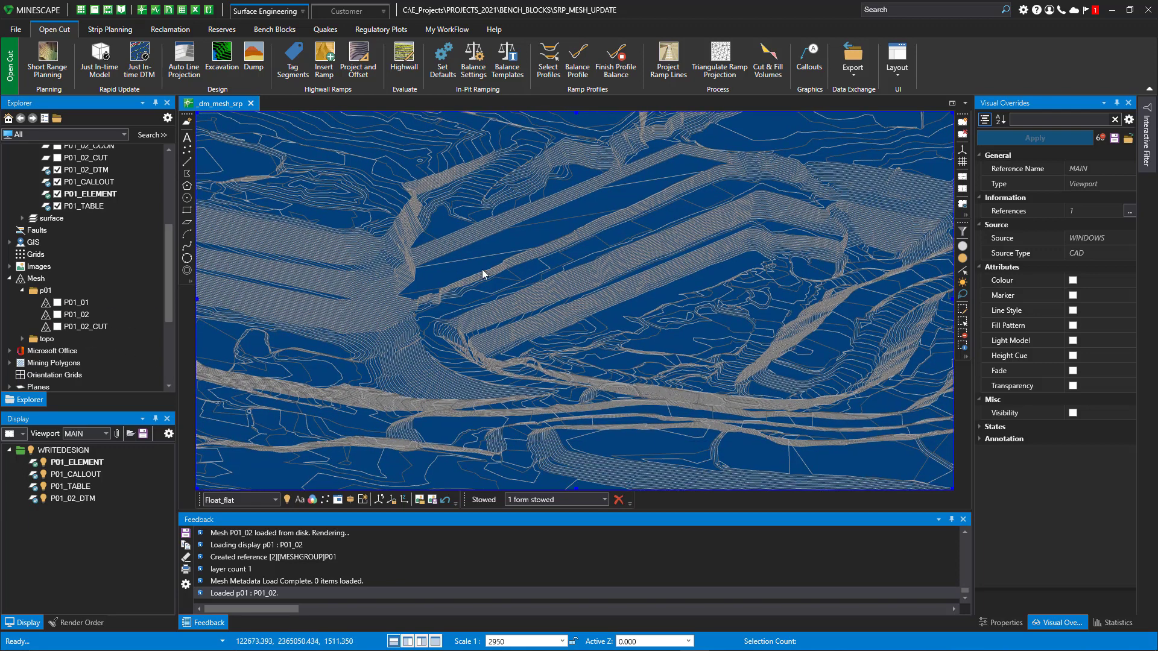
pyautogui.scroll(2, 64, 253)
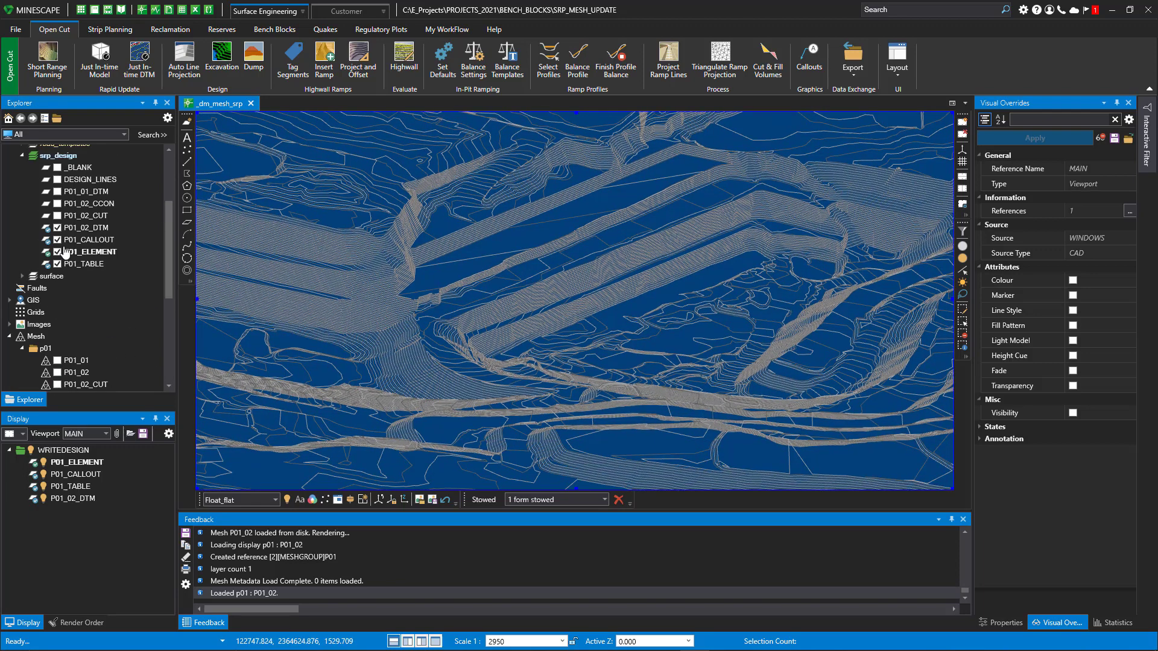
# Show DESIGN_LINES, set the Ramp page's Swell Factor to 1, and clear the Feedback log
pyautogui.click(57, 179)
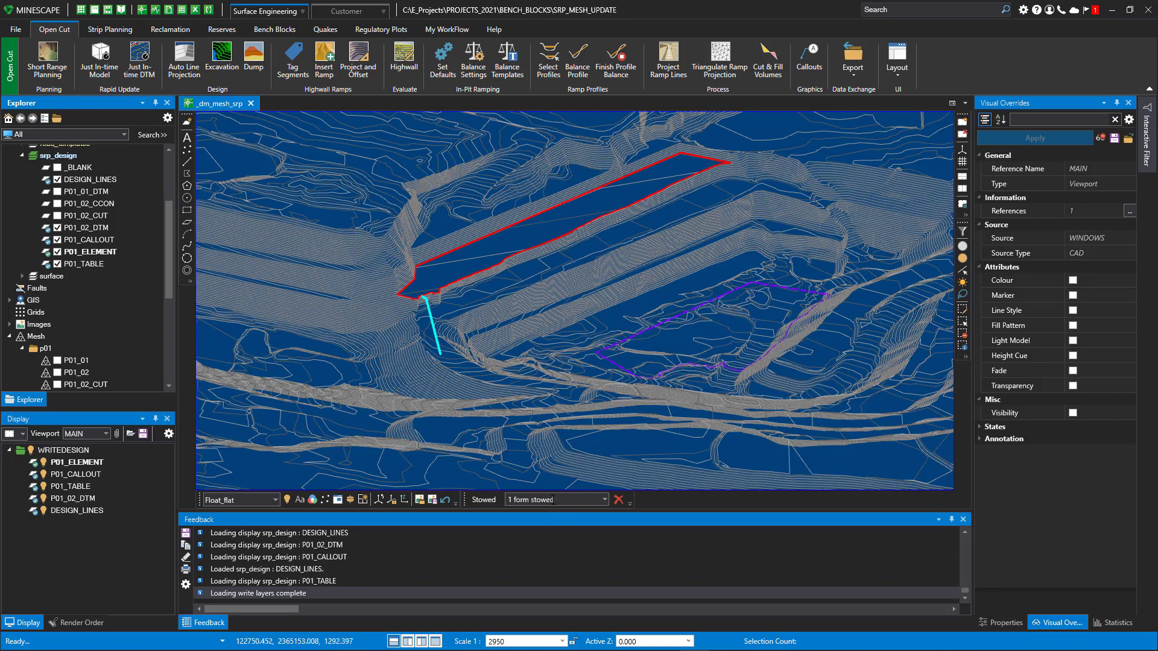
pyautogui.click(603, 500)
pyautogui.click(541, 513)
pyautogui.click(534, 194)
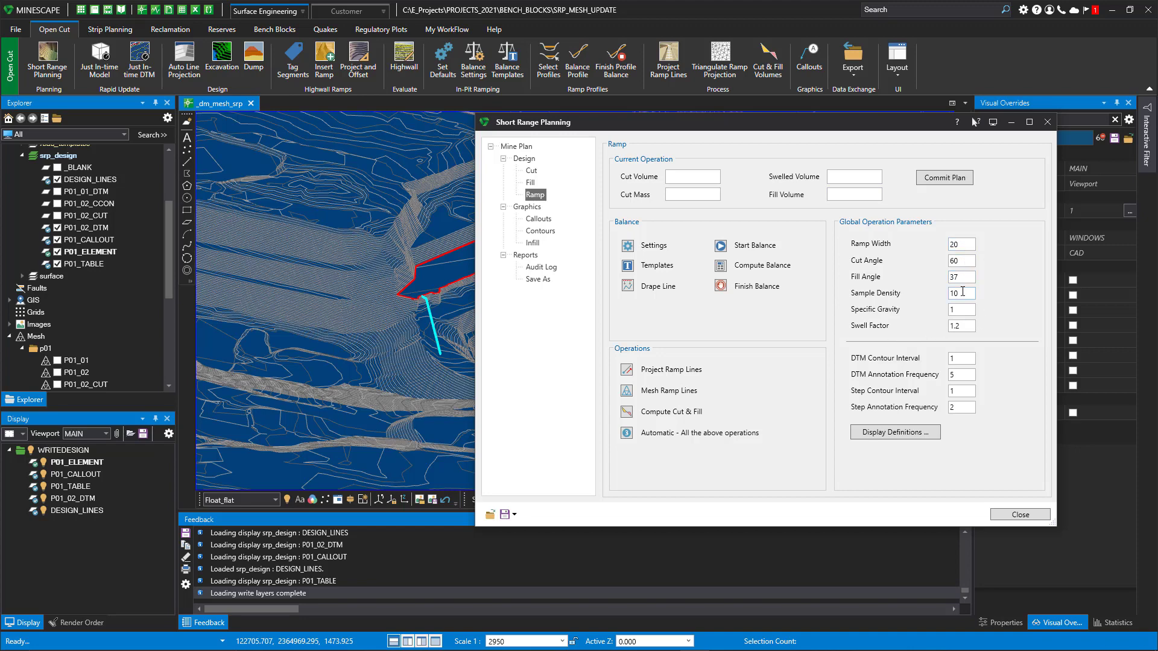
pyautogui.click(963, 330)
pyautogui.click(964, 358)
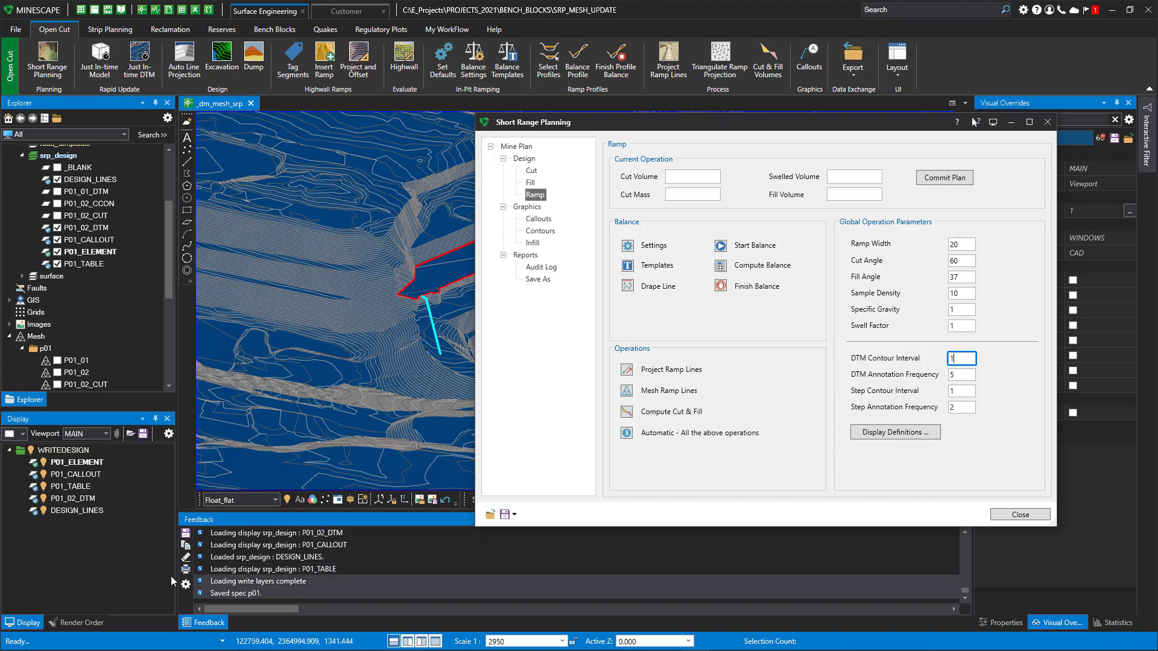
pyautogui.click(185, 557)
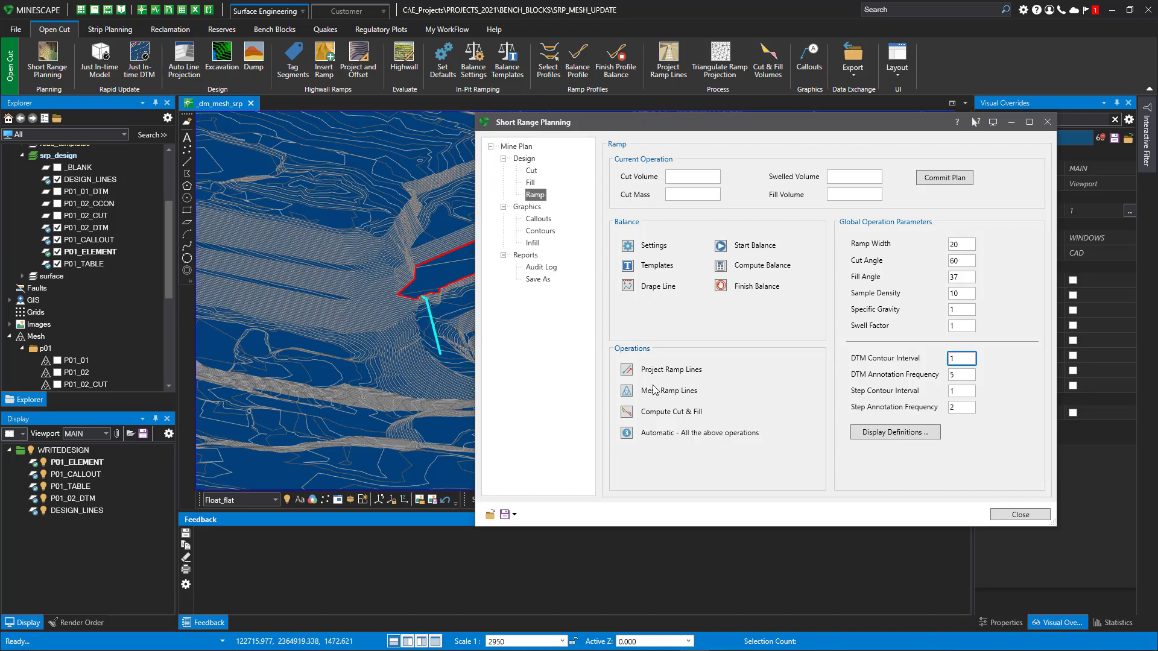
# Project the cyan DESIGN_LINES ramp centre line into the P01_03_RAMP layer and orbit to inspect it
pyautogui.click(626, 370)
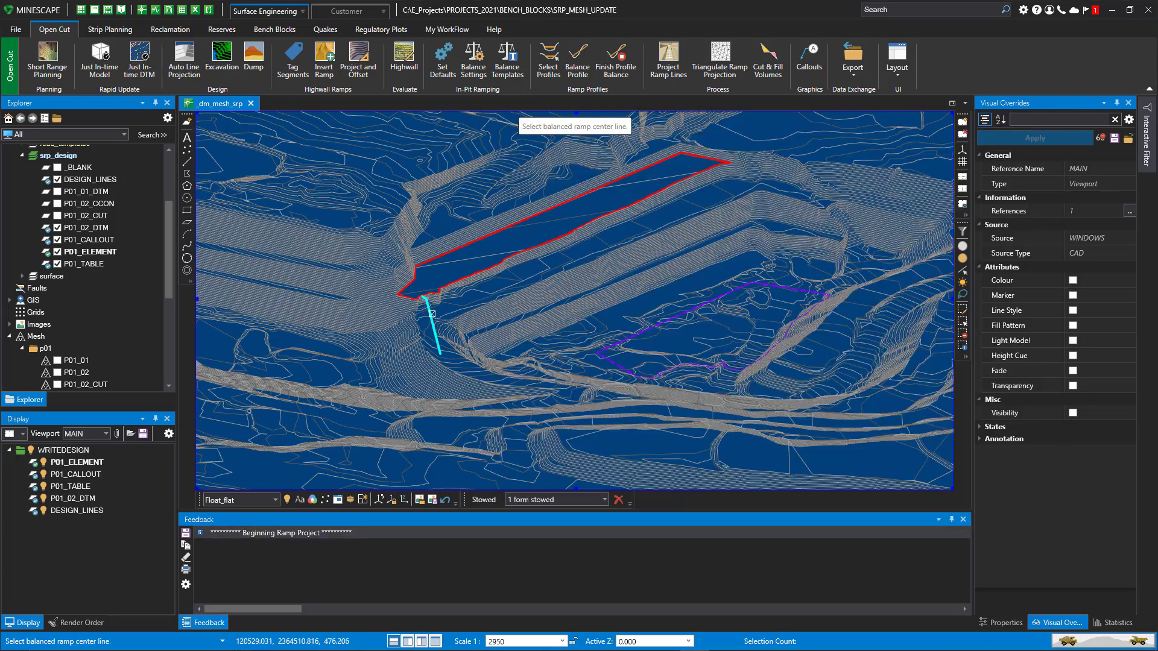
pyautogui.click(440, 314)
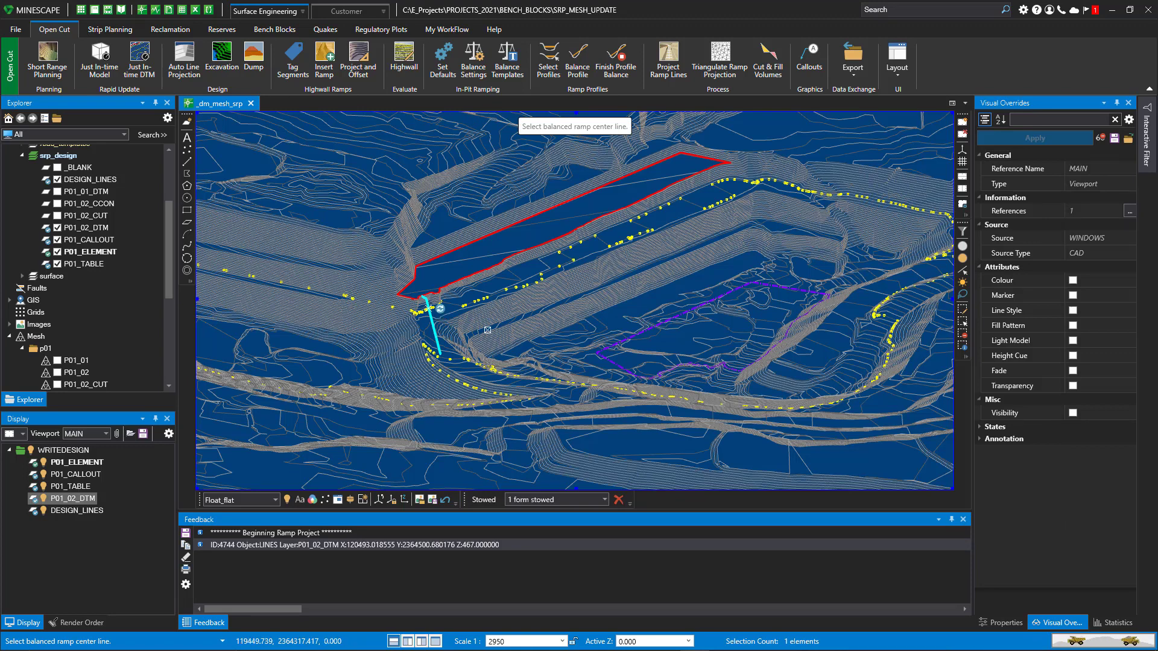
pyautogui.scroll(2, 440, 308)
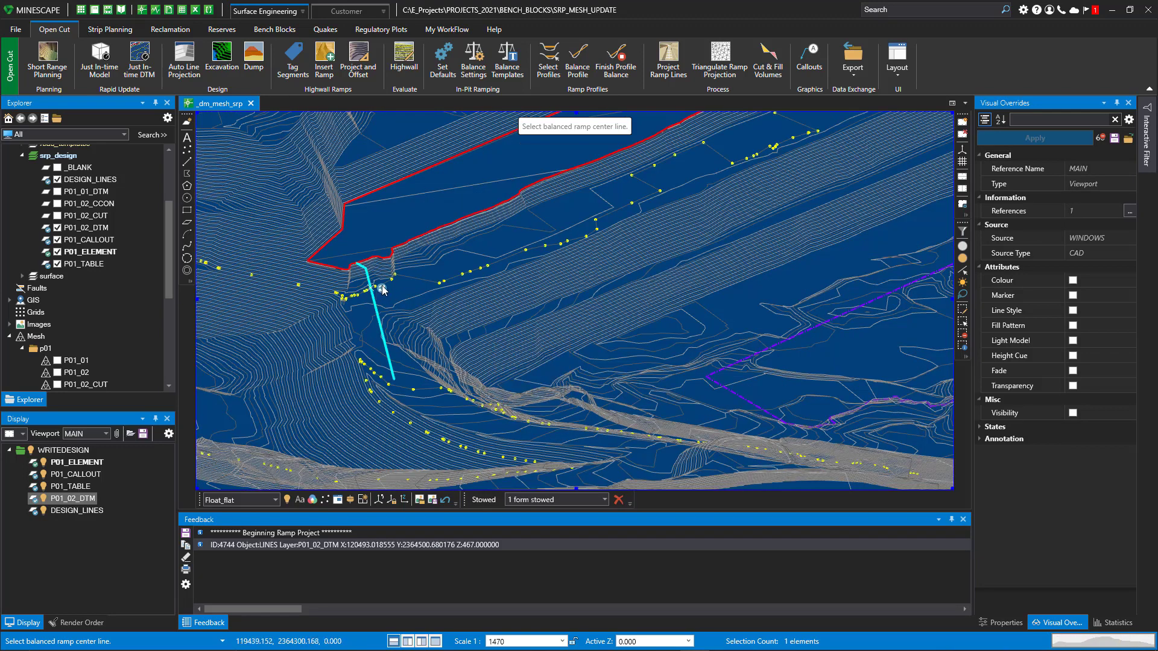
pyautogui.click(382, 288)
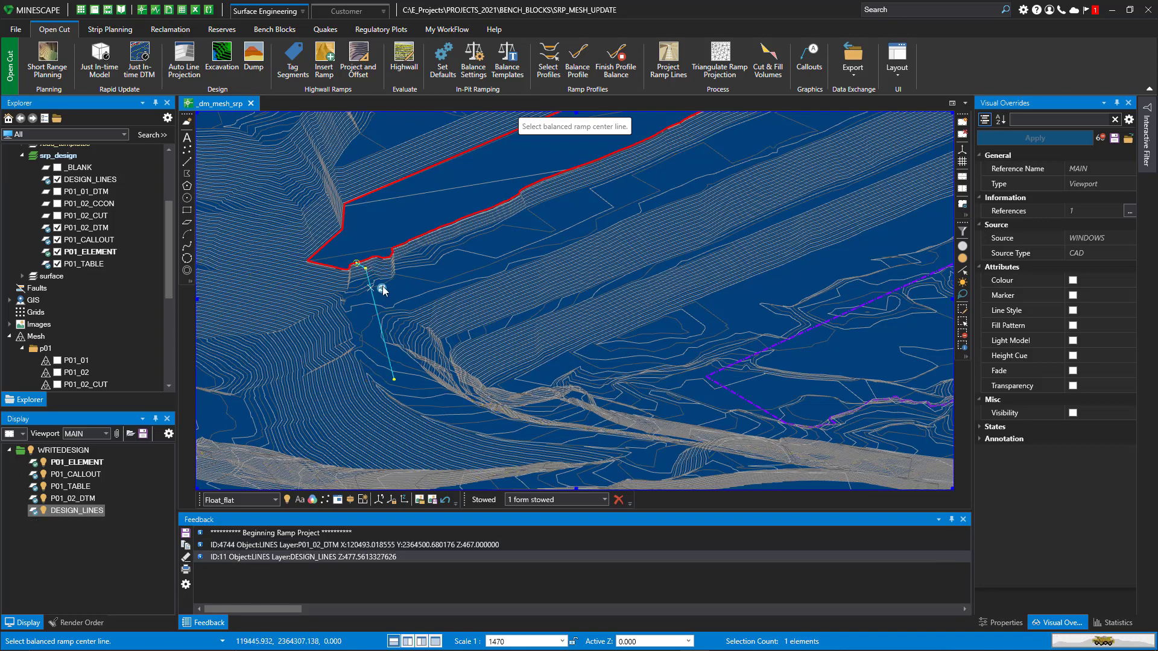
pyautogui.click(382, 287)
pyautogui.click(382, 287)
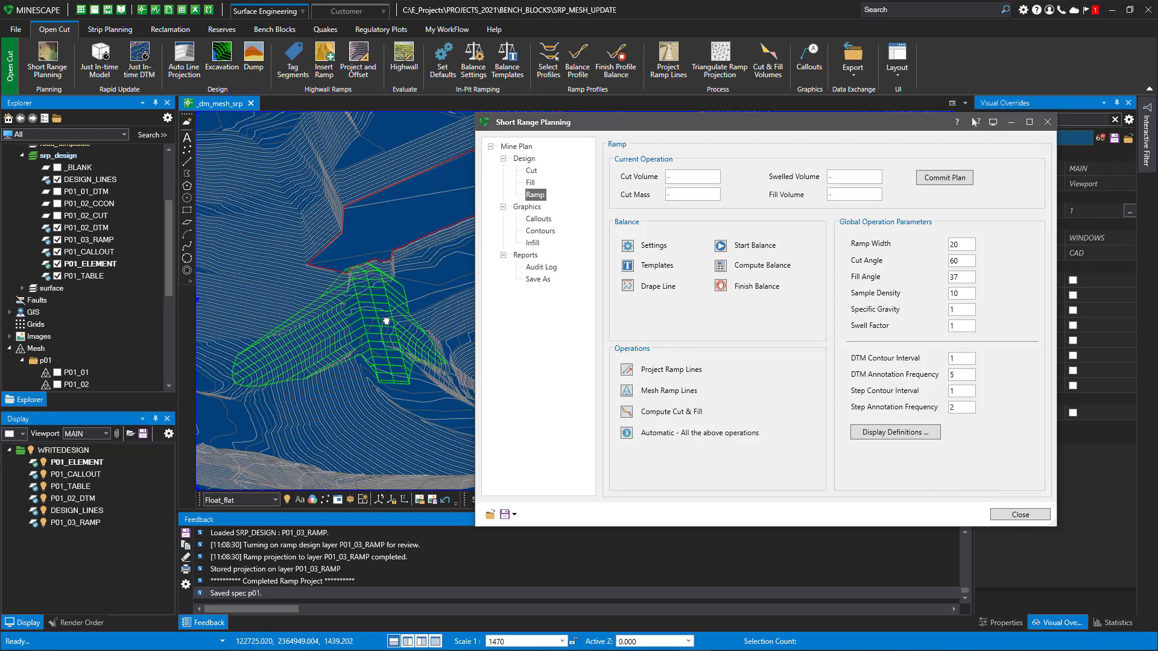
pyautogui.moveTo(393, 319); pyautogui.dragTo(428, 347, button='middle')
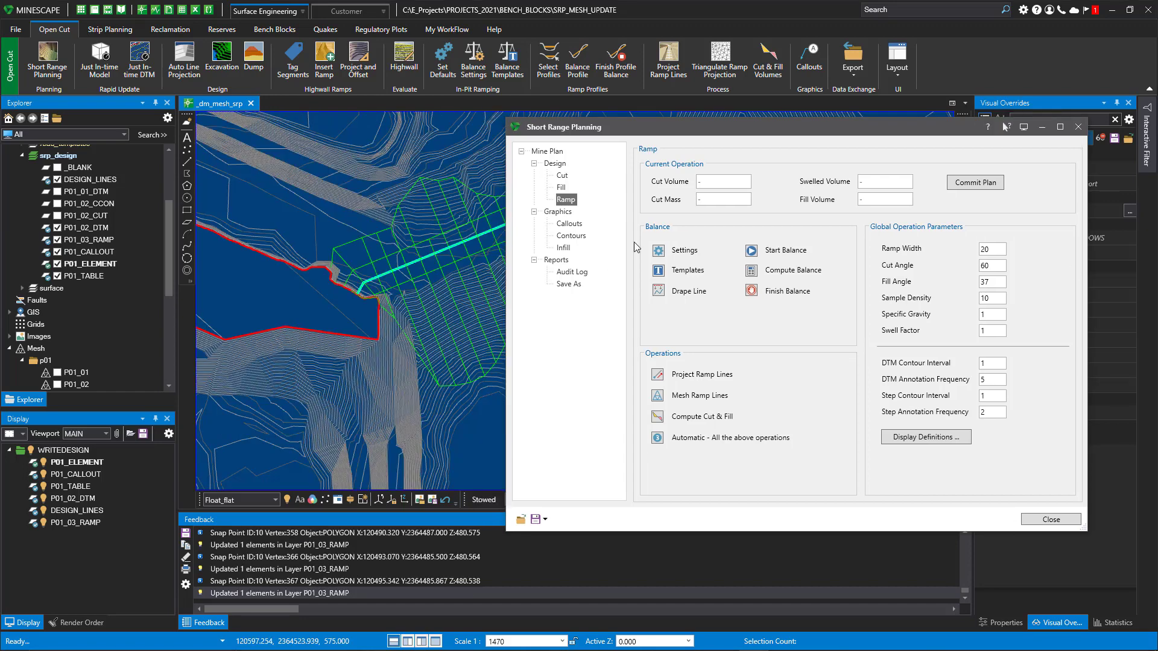
# Mesh the ramp into P01_03_RCON and compute its volumes: cut 0.165, fill 59.545
pyautogui.moveTo(715, 125); pyautogui.dragTo(740, 126)
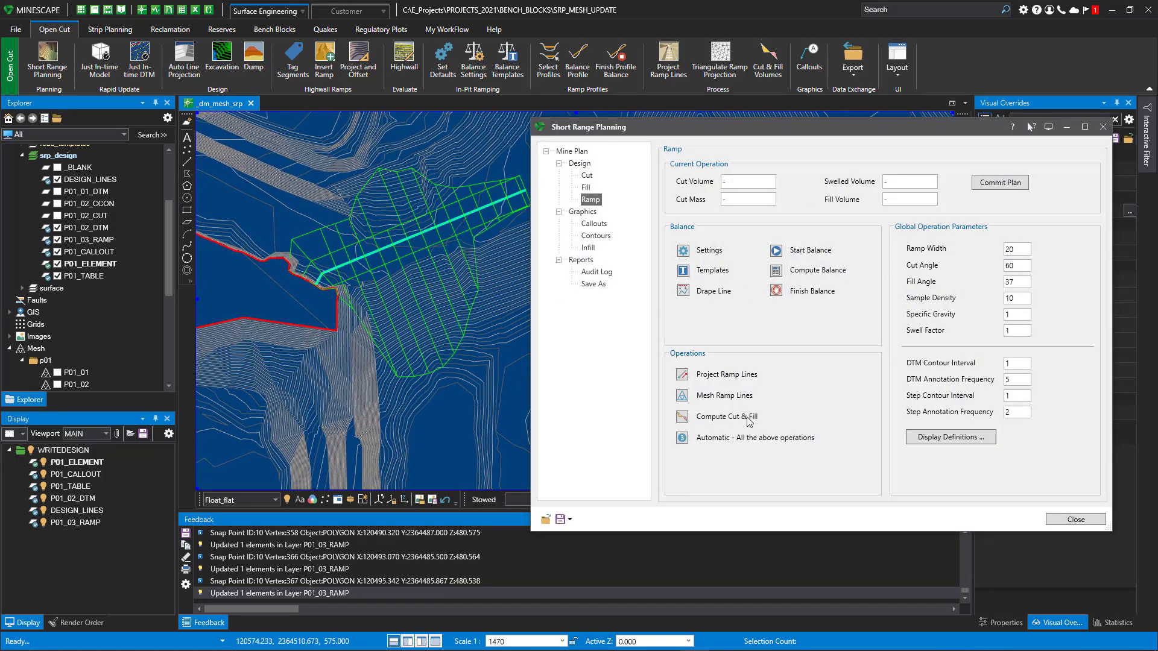
pyautogui.click(687, 397)
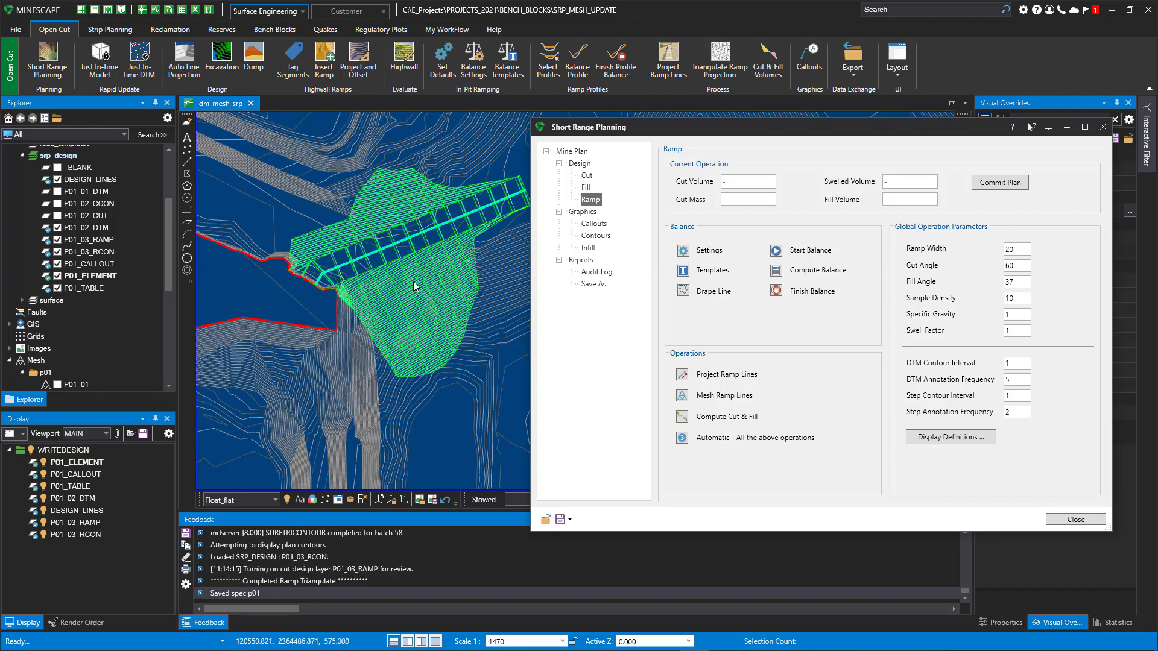
pyautogui.moveTo(410, 309); pyautogui.dragTo(310, 303, button='middle')
pyautogui.scroll(5, 311, 303)
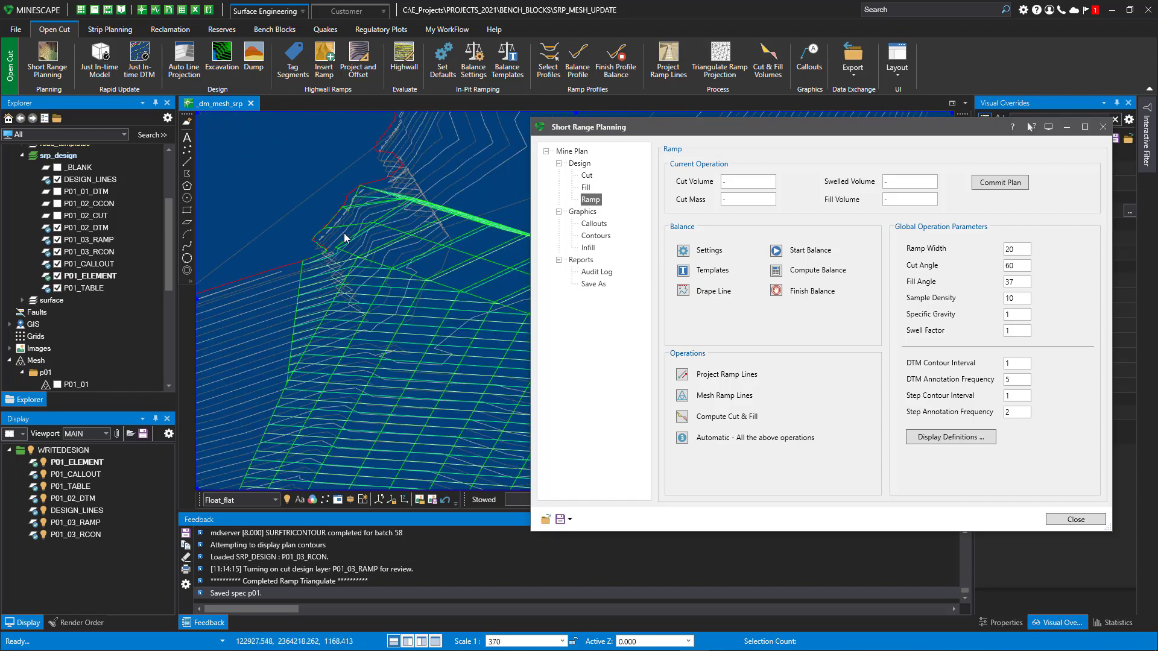
pyautogui.moveTo(410, 284); pyautogui.dragTo(428, 293, button='middle')
pyautogui.scroll(-5, 428, 294)
pyautogui.scroll(3, 428, 293)
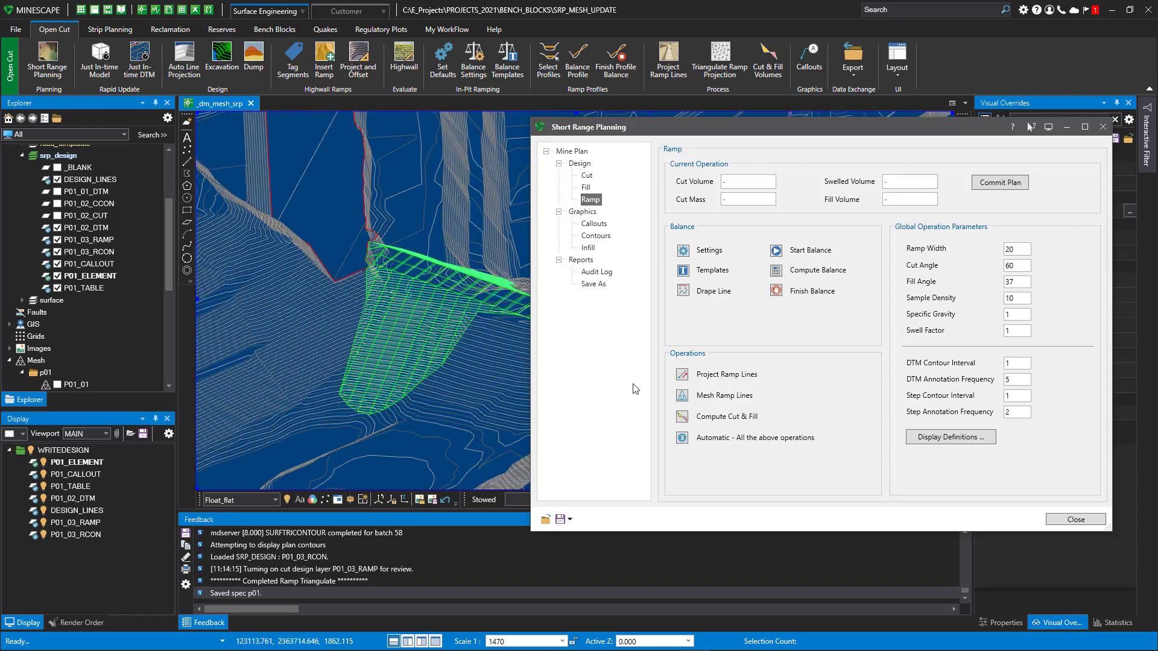
pyautogui.click(688, 426)
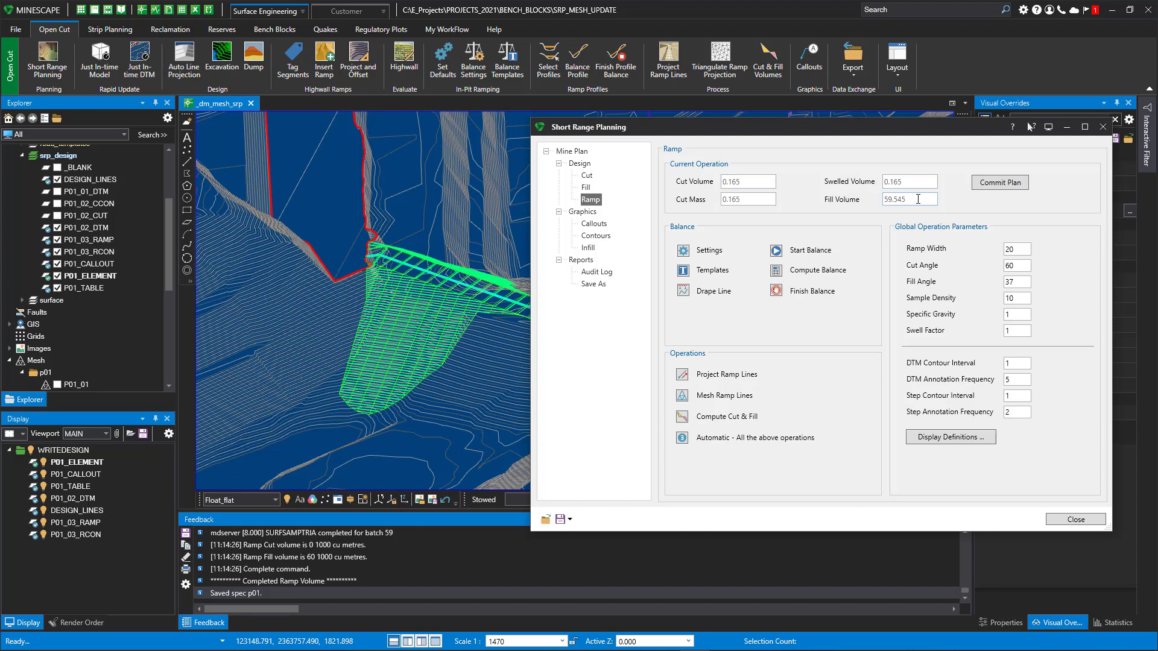
# Commit the ramp plan, creating the P01_03_DTM layer and P01_03 mesh, and scroll Explorer to the p01 meshes
pyautogui.click(994, 183)
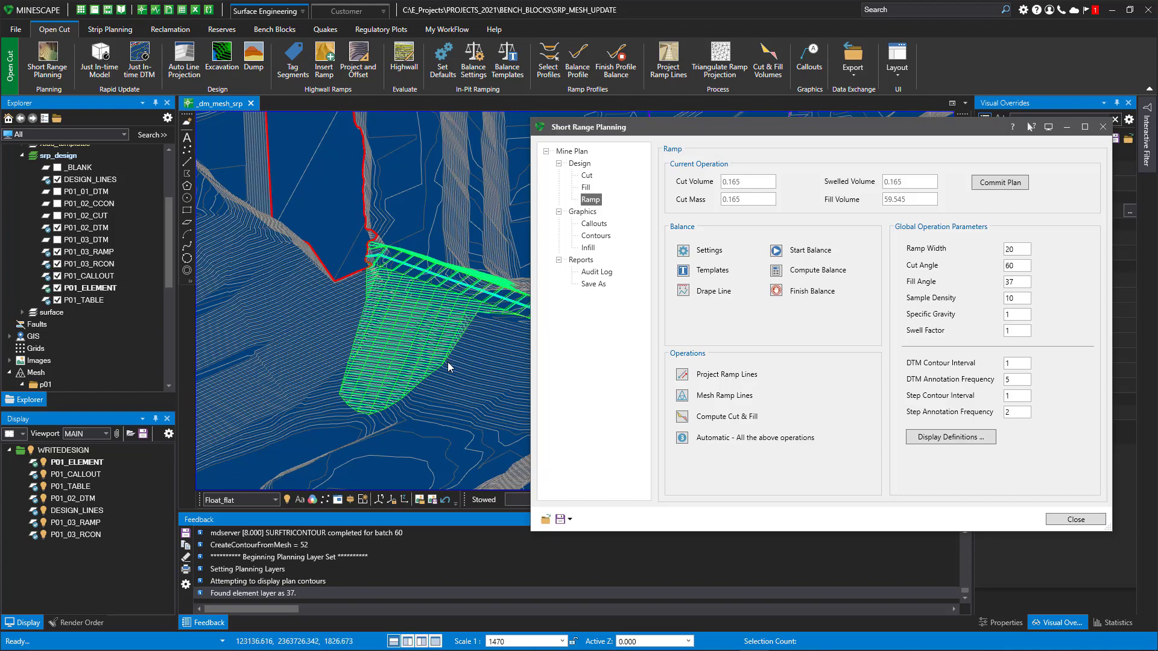
pyautogui.moveTo(411, 301); pyautogui.dragTo(217, 404, button='middle')
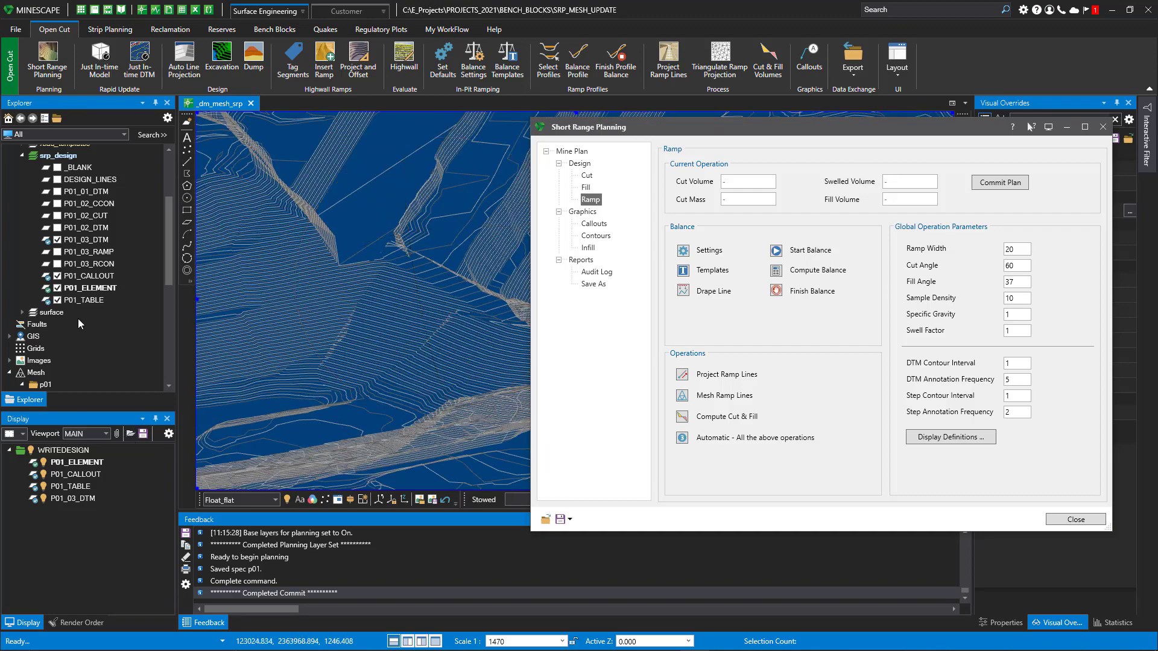
pyautogui.scroll(-2, 95, 322)
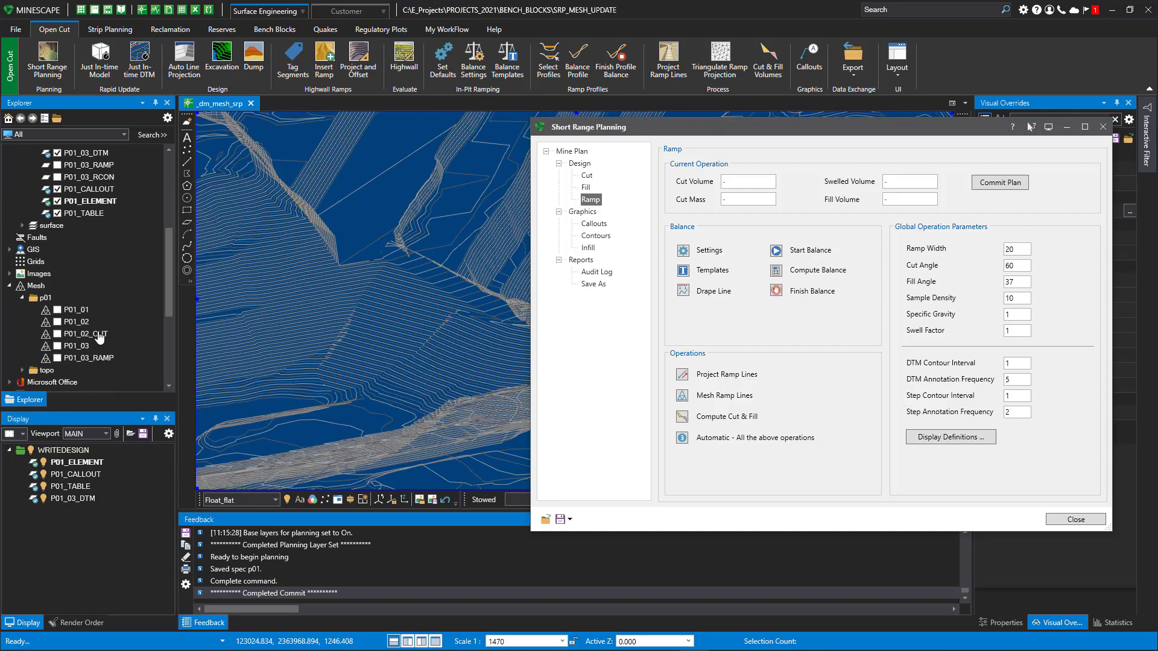
# Show the P01_03 mesh with the planning form minimised, orbit to inspect the benches, then hide it
pyautogui.click(57, 346)
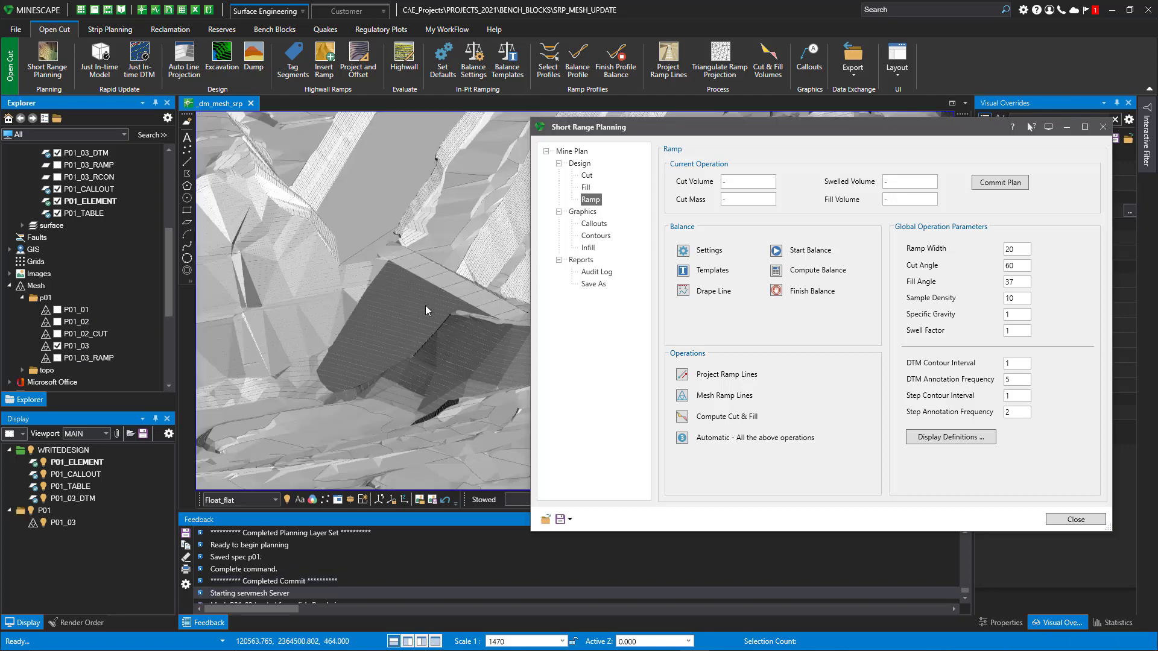
pyautogui.click(1066, 127)
pyautogui.moveTo(498, 362); pyautogui.dragTo(565, 306, button='middle')
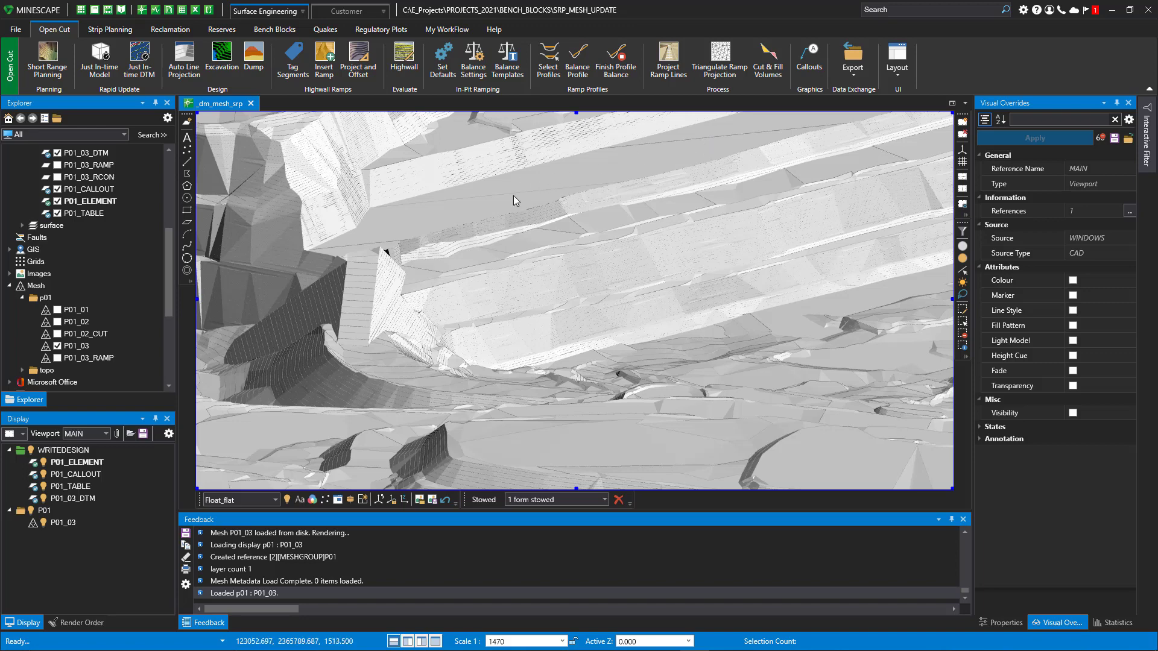
pyautogui.moveTo(461, 259); pyautogui.dragTo(386, 338, button='middle')
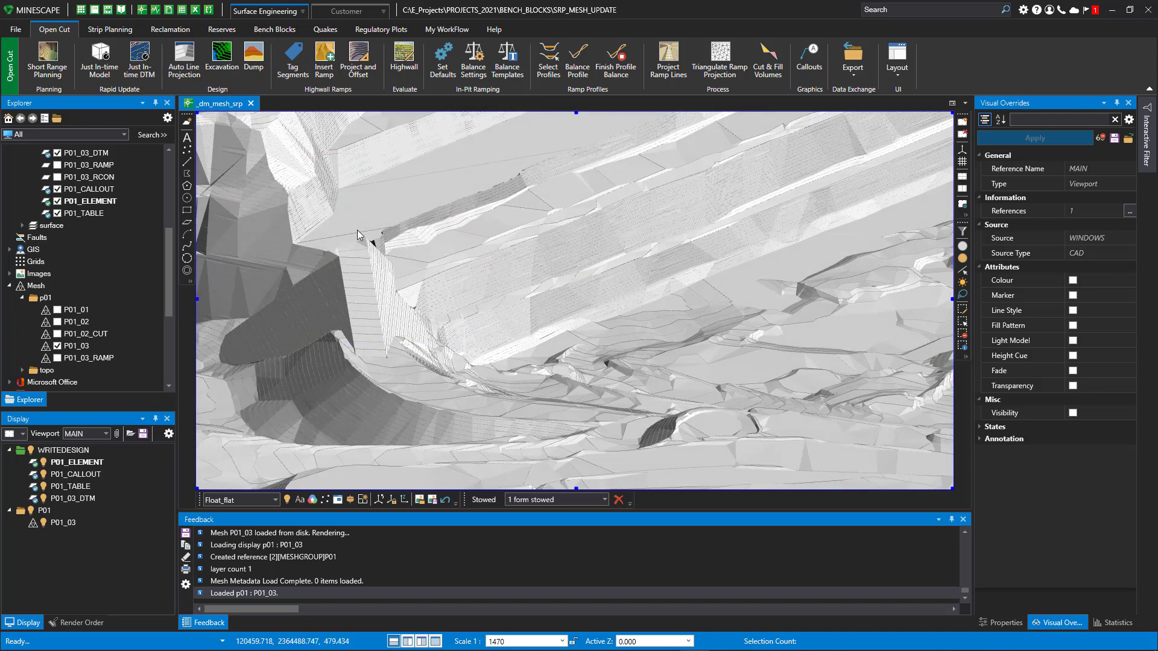
pyautogui.click(57, 347)
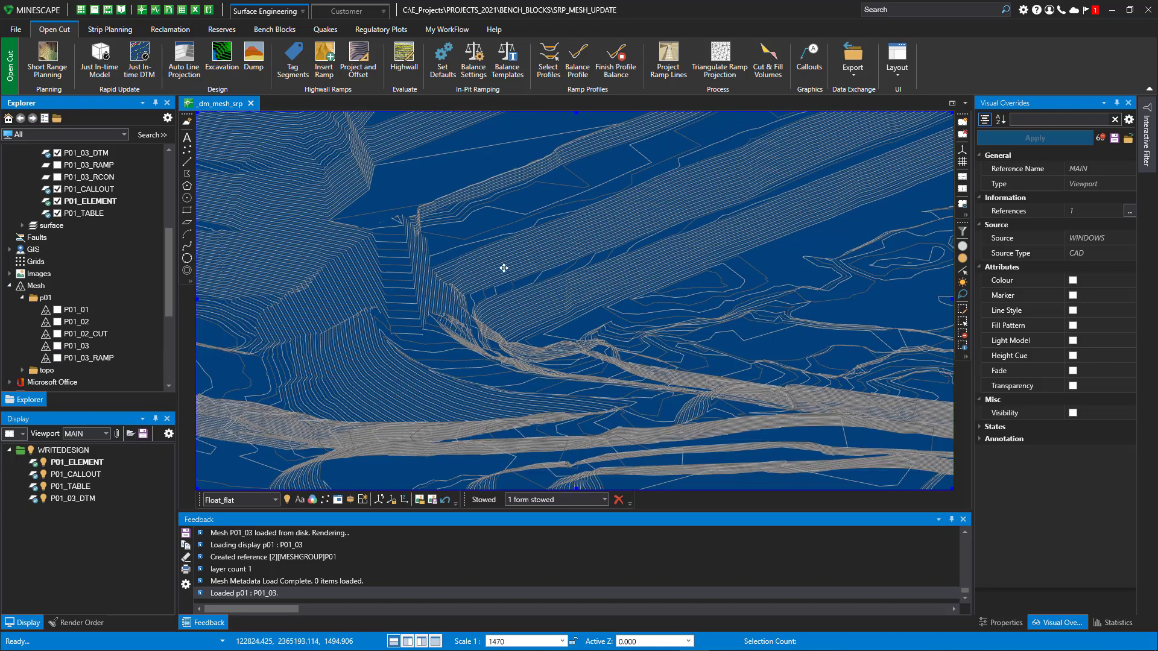
pyautogui.scroll(-3, 539, 294)
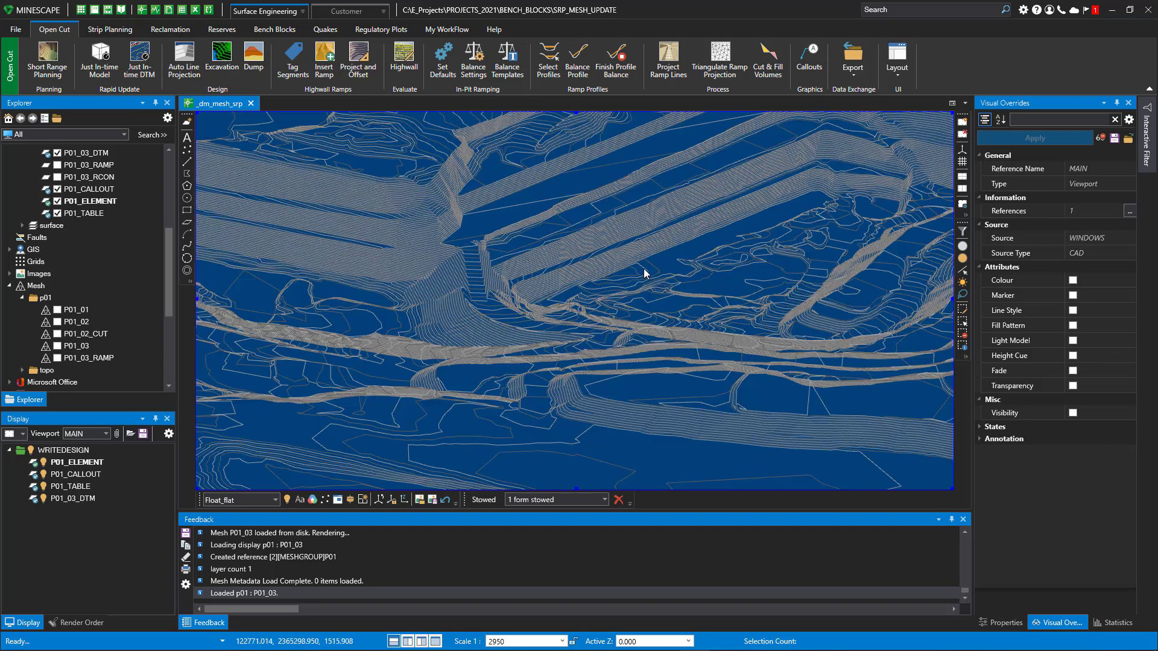
# Turn the DESIGN_LINES layer back on and angle the view toward the purple fill boundary
pyautogui.scroll(3, 93, 232)
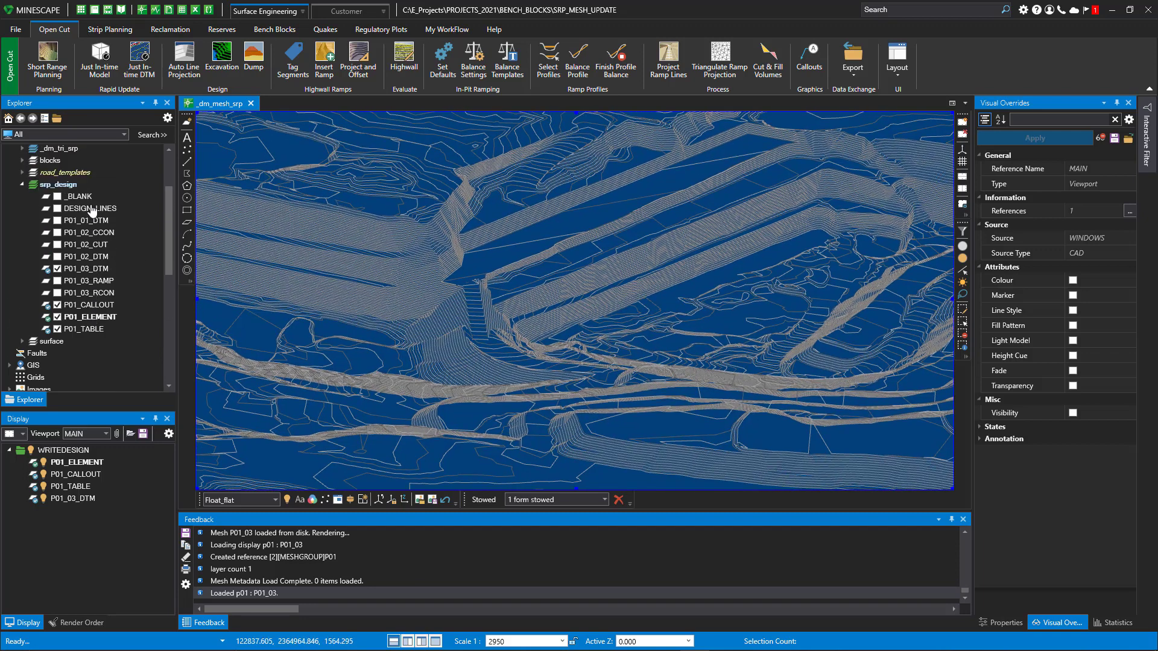
pyautogui.click(57, 208)
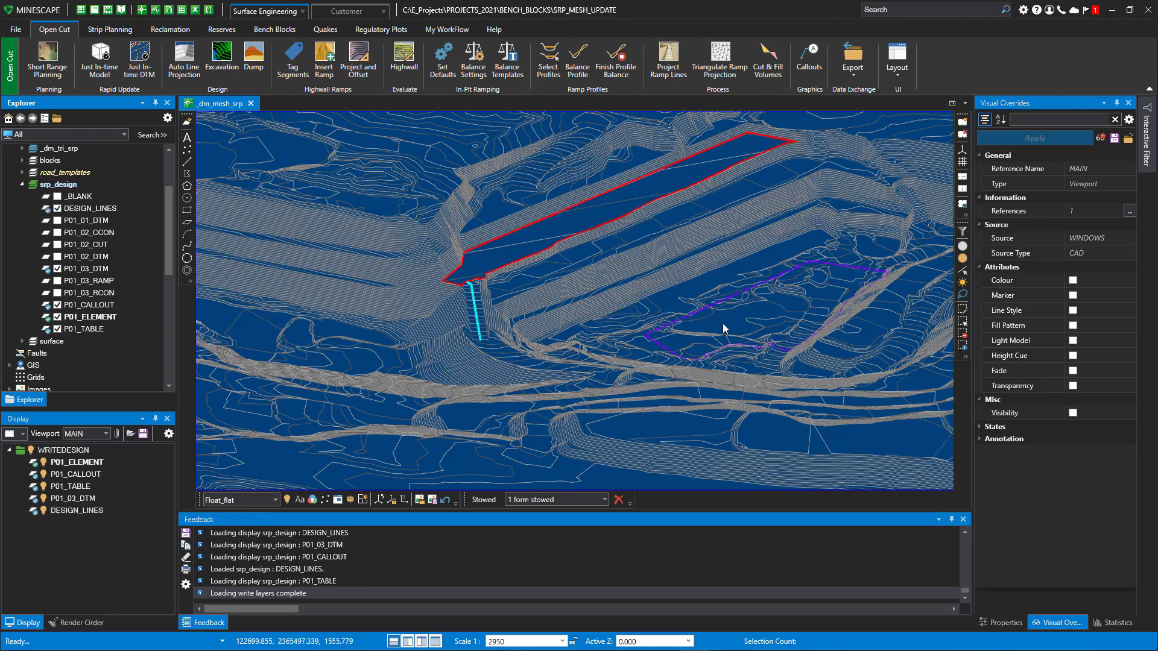
pyautogui.moveTo(748, 317)
pyautogui.mouseDown(button='middle')
pyautogui.moveTo(581, 317)
pyautogui.moveTo(623, 331)
pyautogui.moveTo(656, 325)
pyautogui.mouseUp(button='middle')
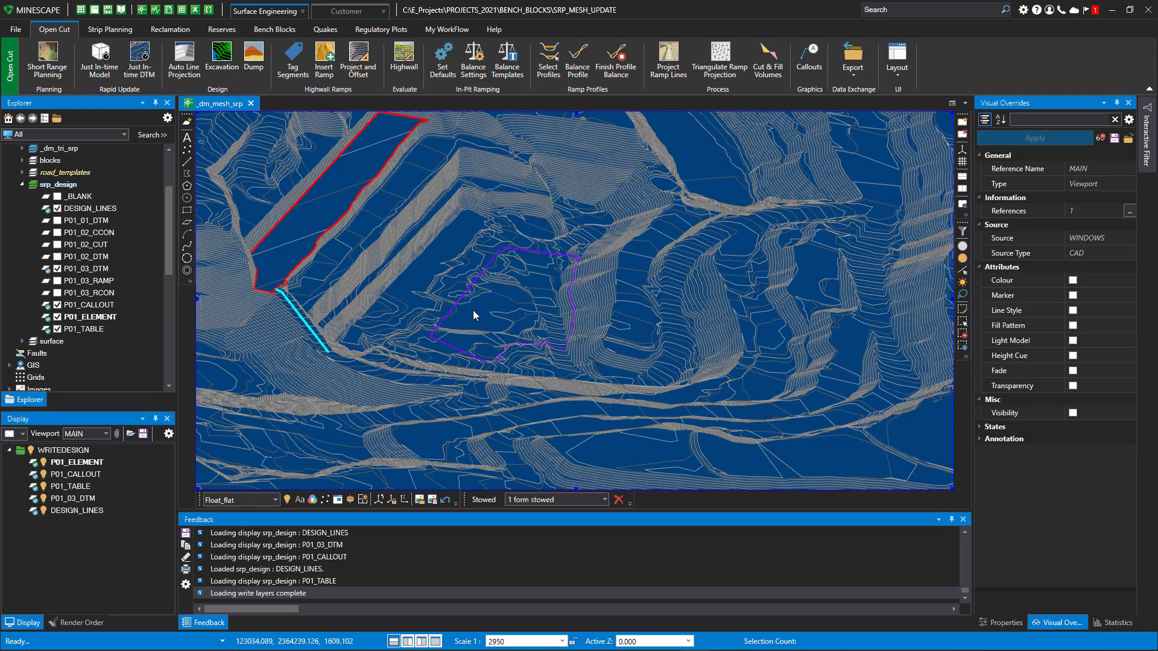
pyautogui.moveTo(475, 313); pyautogui.dragTo(507, 241, button='middle')
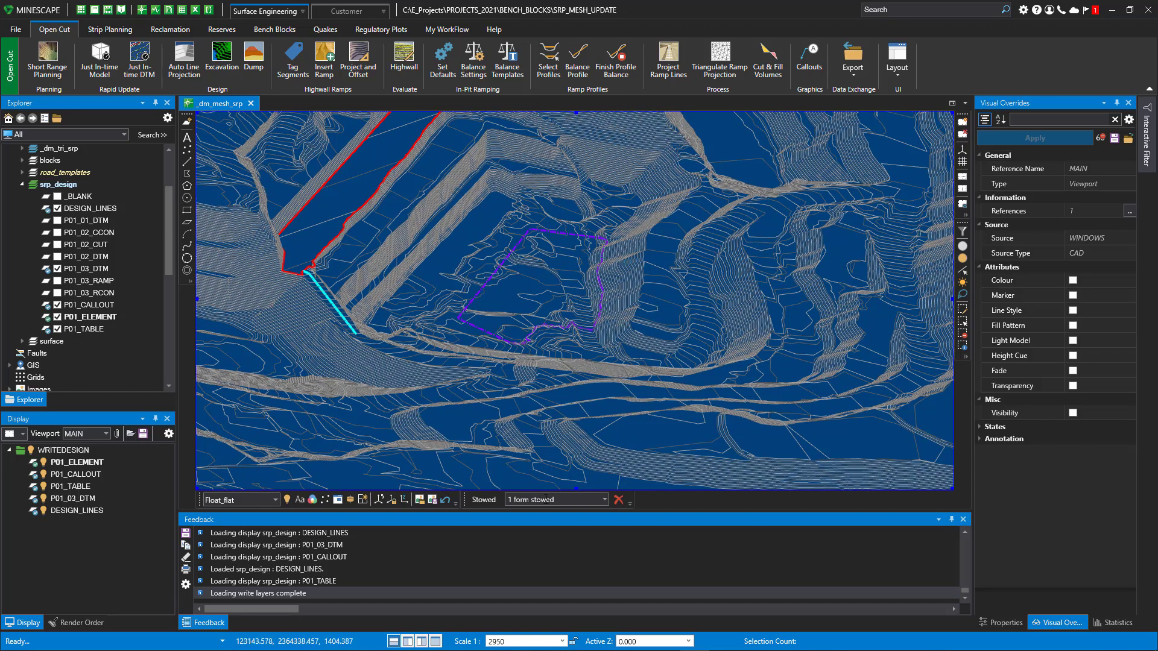
# Restore the Short Range Planning form from the stowed forms and move it up and left
pyautogui.click(605, 499)
pyautogui.click(545, 512)
pyautogui.moveTo(694, 129); pyautogui.dragTo(623, 122)
# On the Fill design page, set Swell Factor to 1.2 and choose No Drape
pyautogui.click(515, 183)
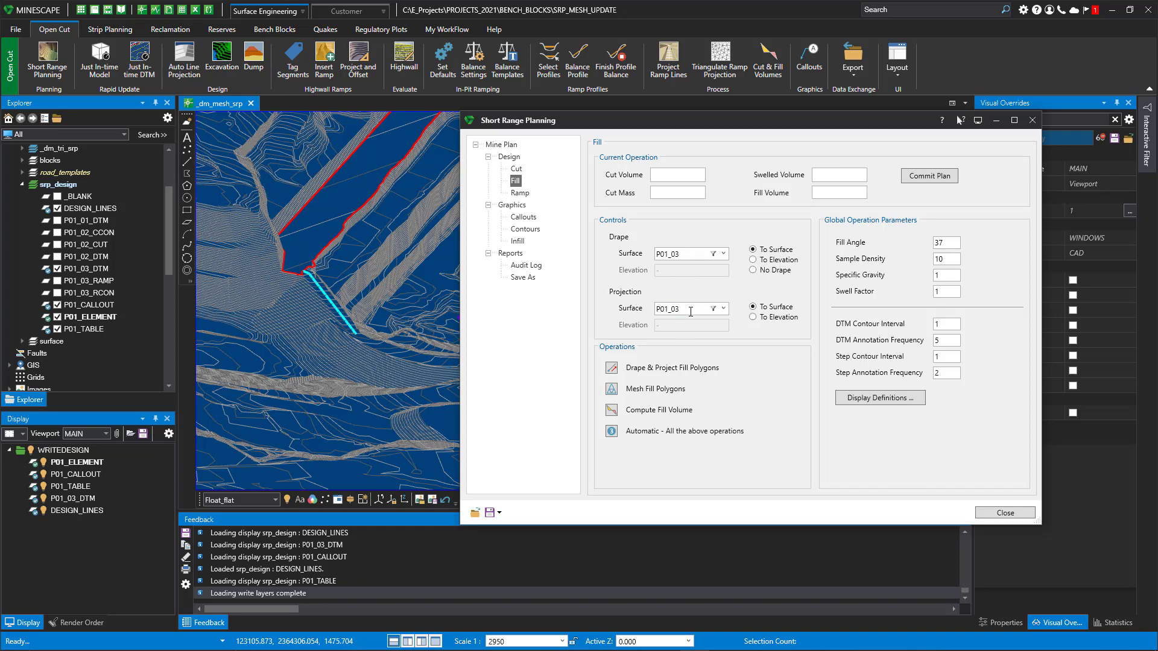
pyautogui.moveTo(388, 269); pyautogui.dragTo(386, 335, button='middle')
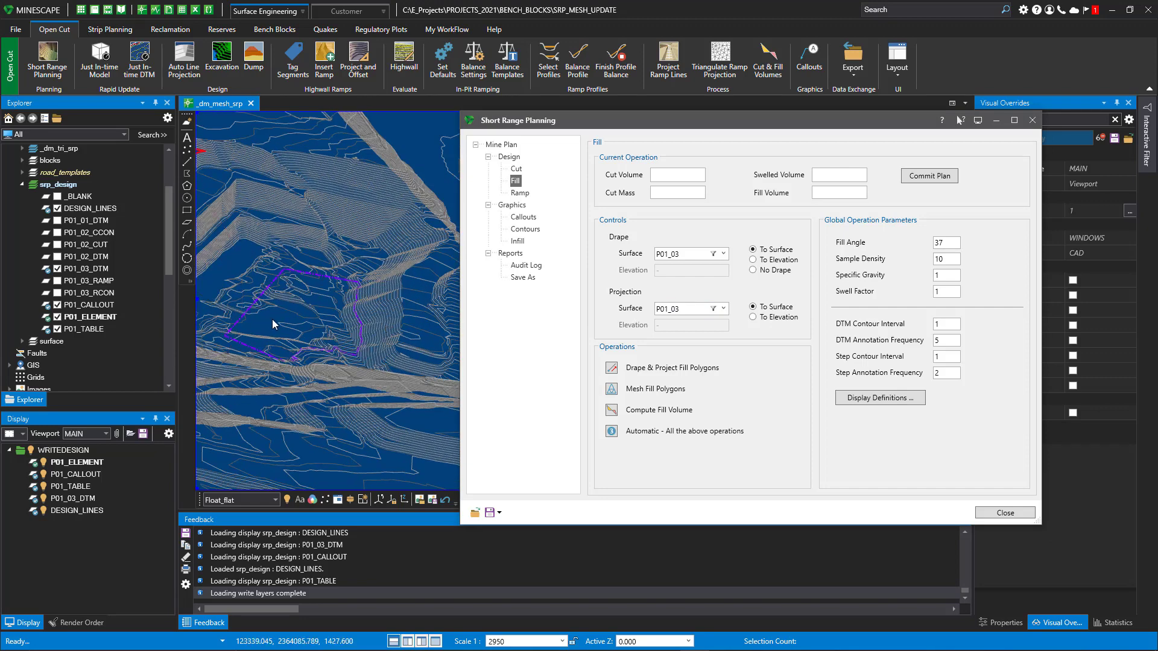
pyautogui.moveTo(275, 328); pyautogui.dragTo(374, 299, button='middle')
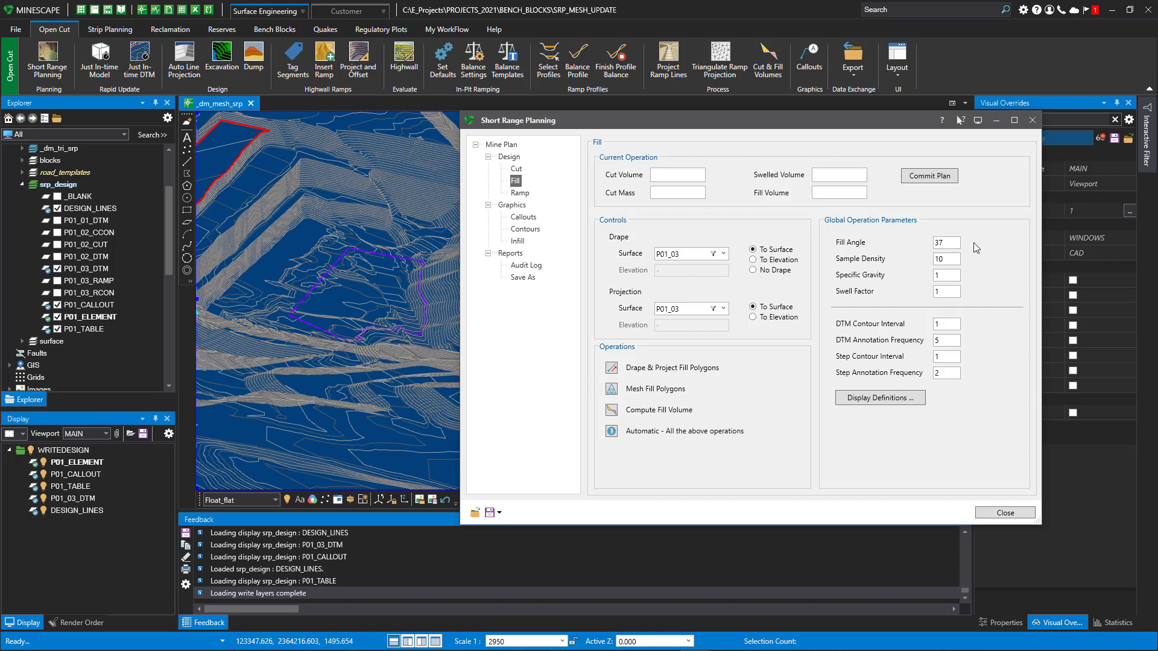
pyautogui.click(943, 291)
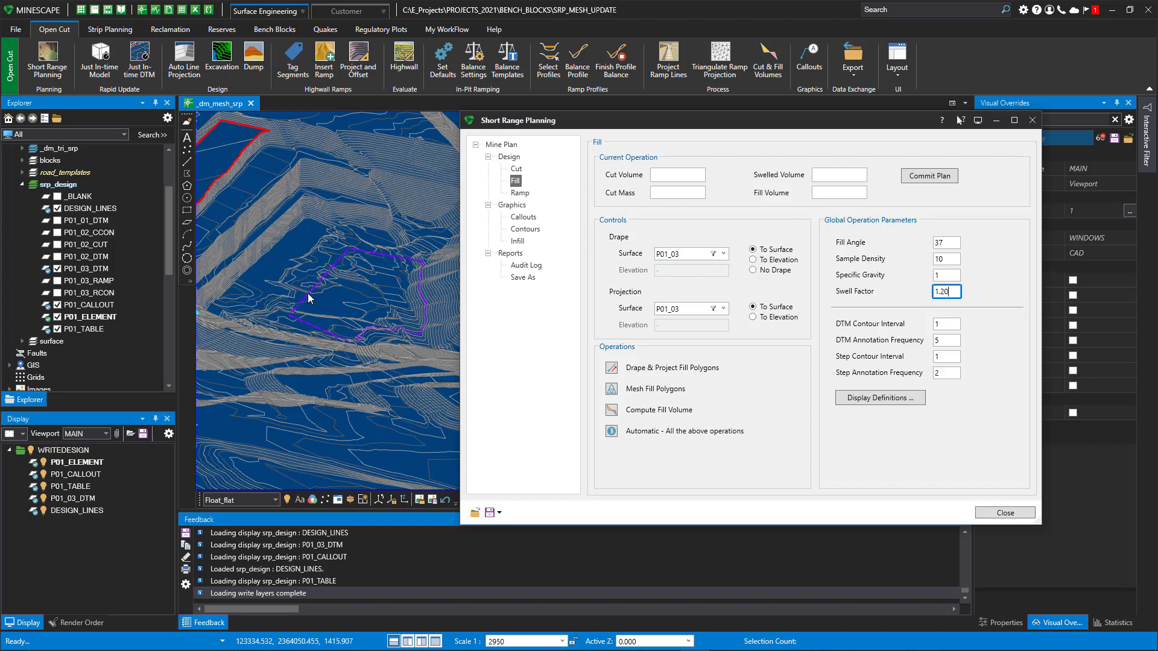
pyautogui.click(753, 271)
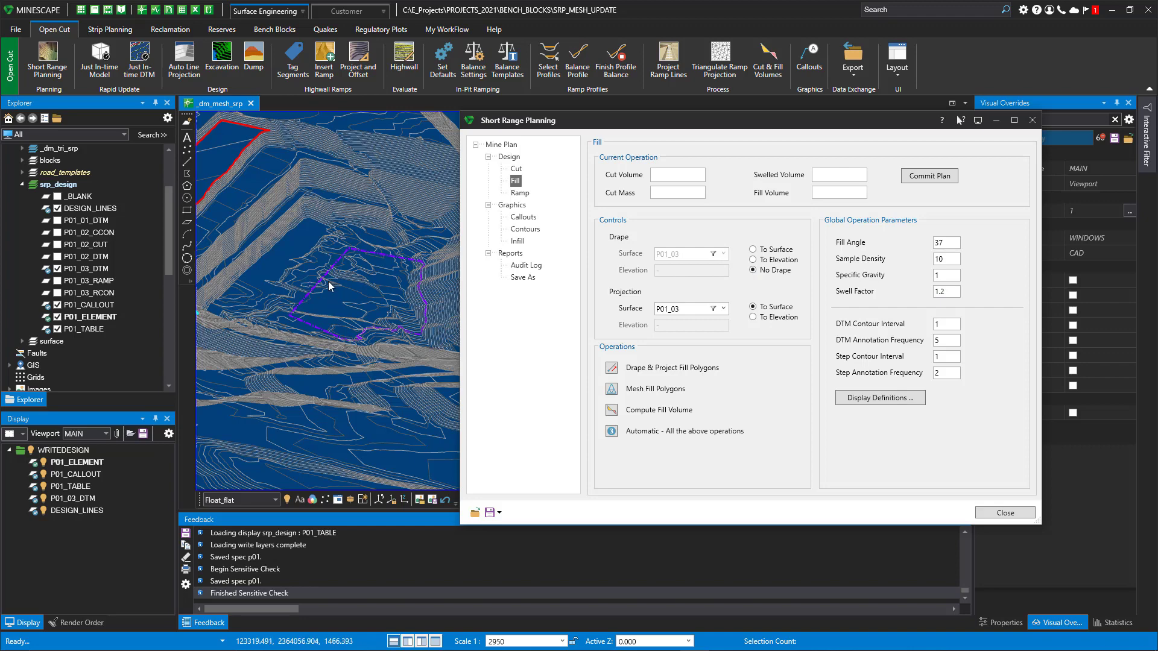
pyautogui.moveTo(306, 300)
# Drape and project the fill, picking the purple polygon as the fill boundary
pyautogui.click(611, 367)
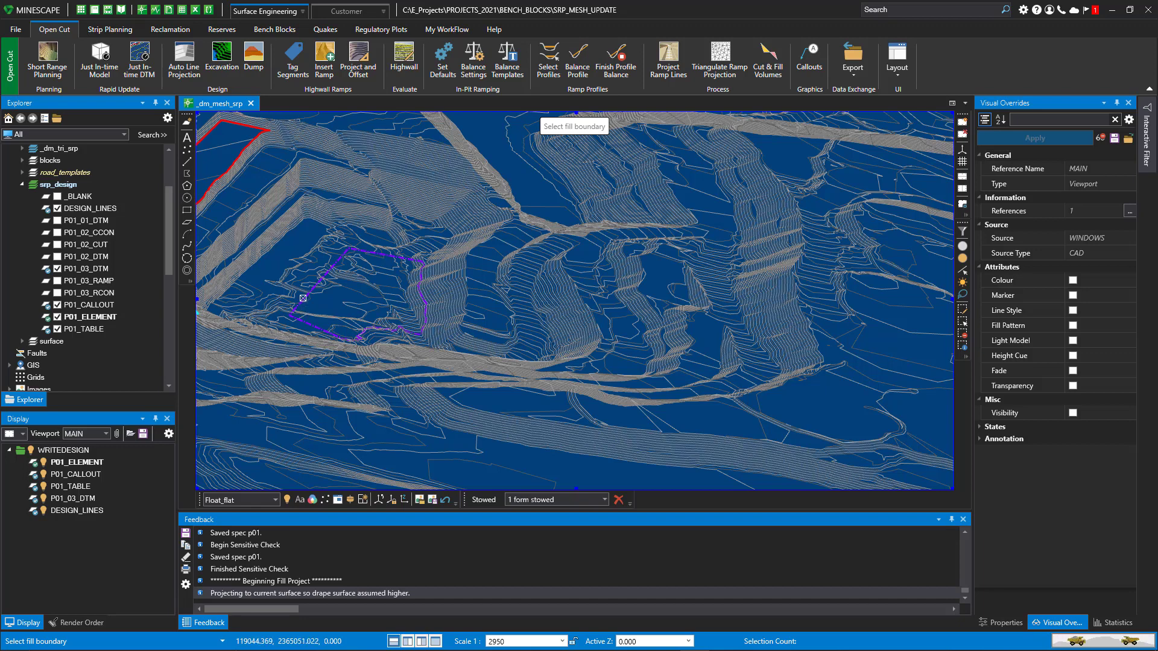
pyautogui.click(302, 298)
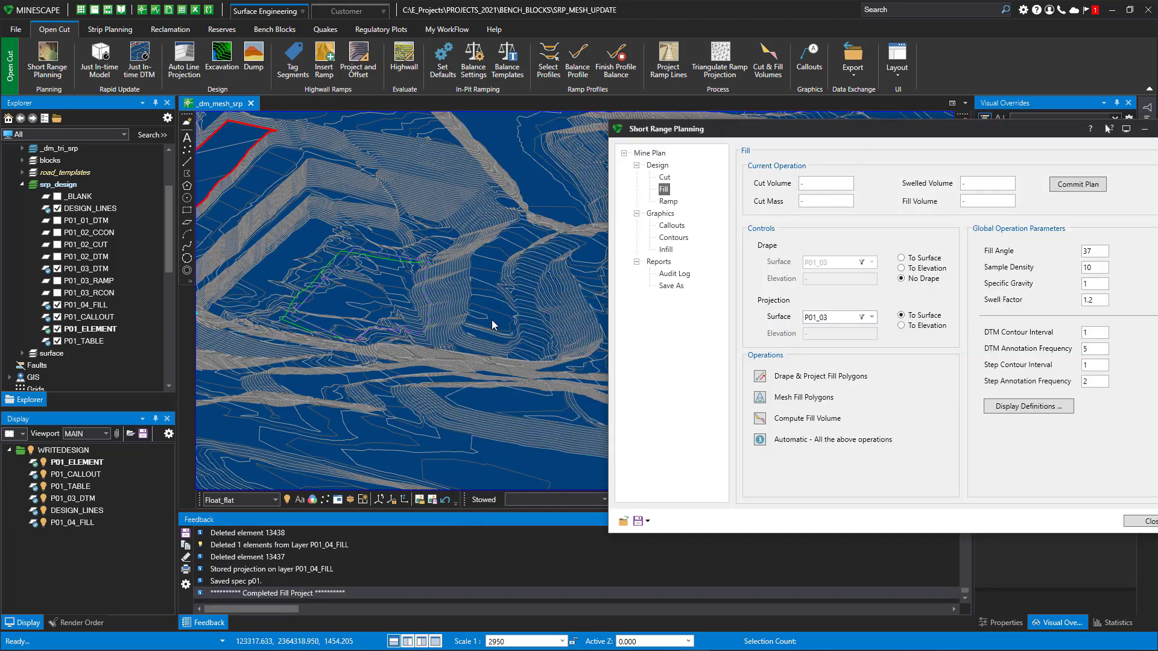
pyautogui.moveTo(486, 313); pyautogui.dragTo(305, 369, button='middle')
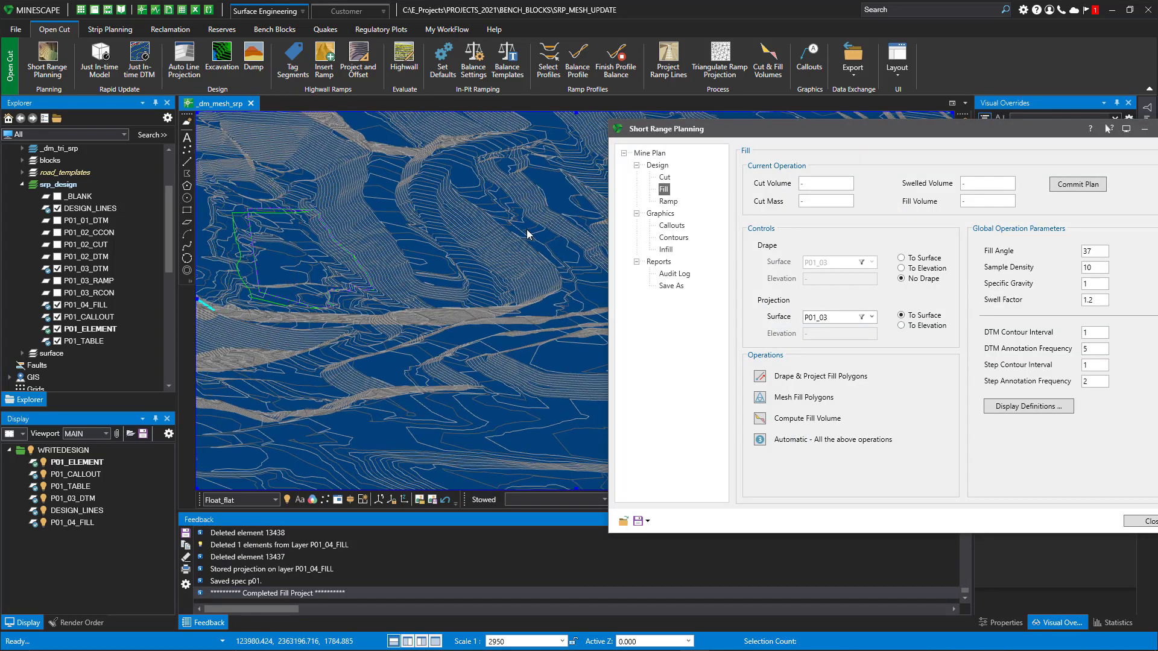
pyautogui.moveTo(530, 233); pyautogui.dragTo(329, 269, button='middle')
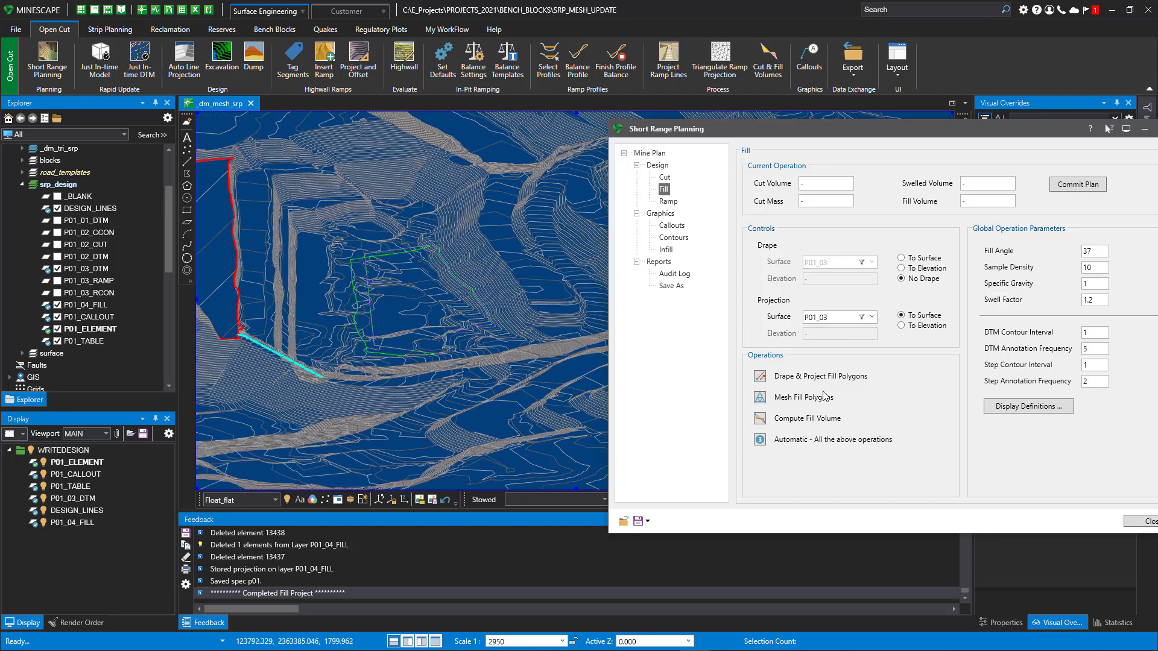
# Mesh the fill polygons and compute the fill volume of 501.85, stored as P01_04_Fill
pyautogui.click(765, 401)
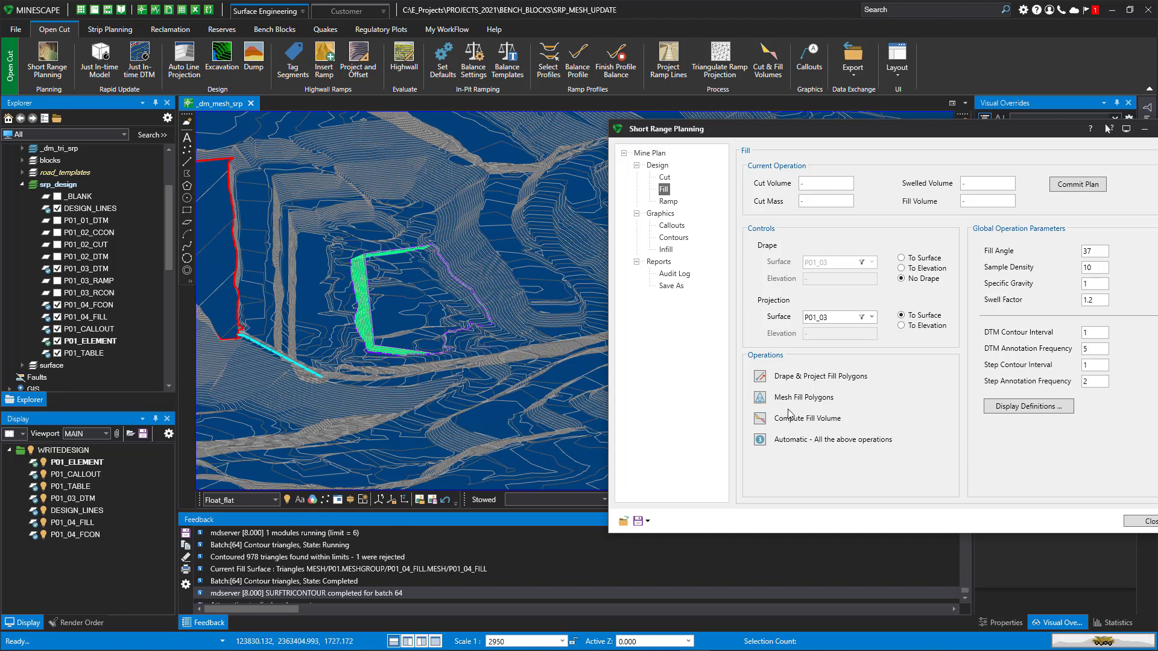
pyautogui.moveTo(391, 310); pyautogui.dragTo(384, 289, button='middle')
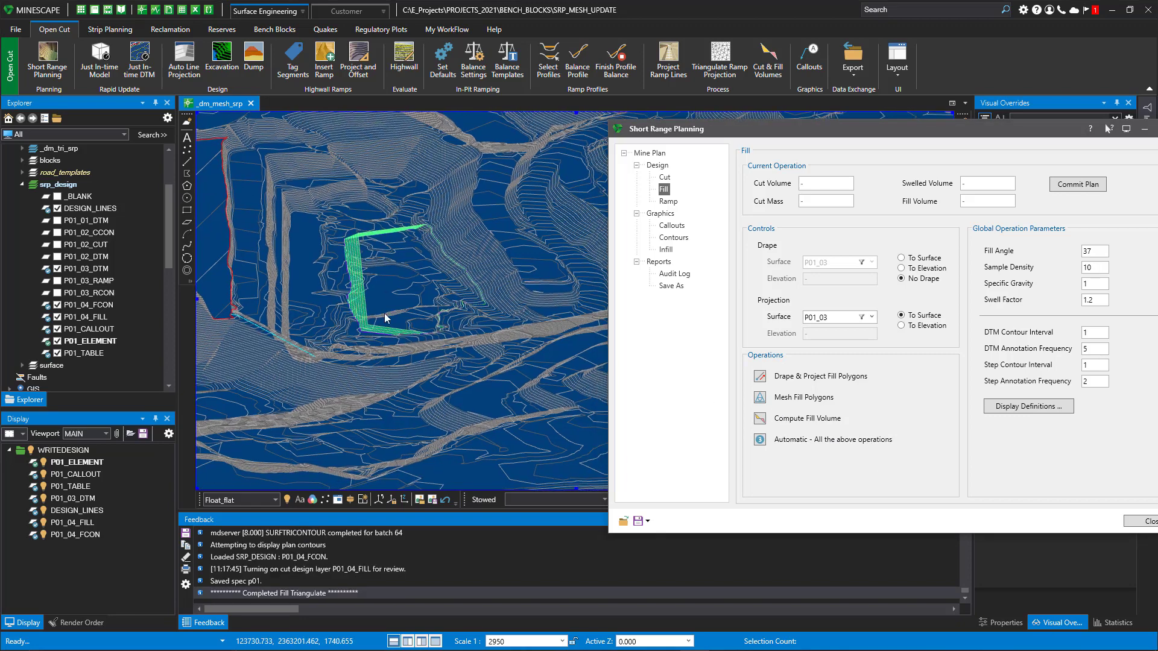
pyautogui.click(760, 418)
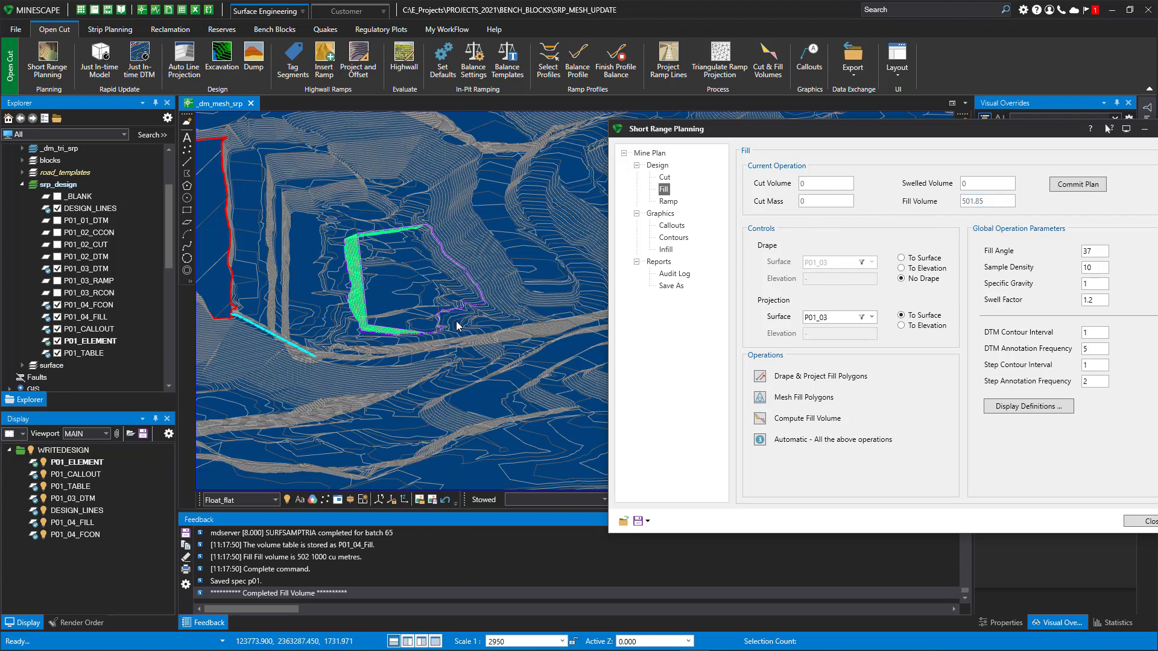
# Commit the fill plan to surface P01_04, adding the P01_04_DTM layer
pyautogui.click(1093, 185)
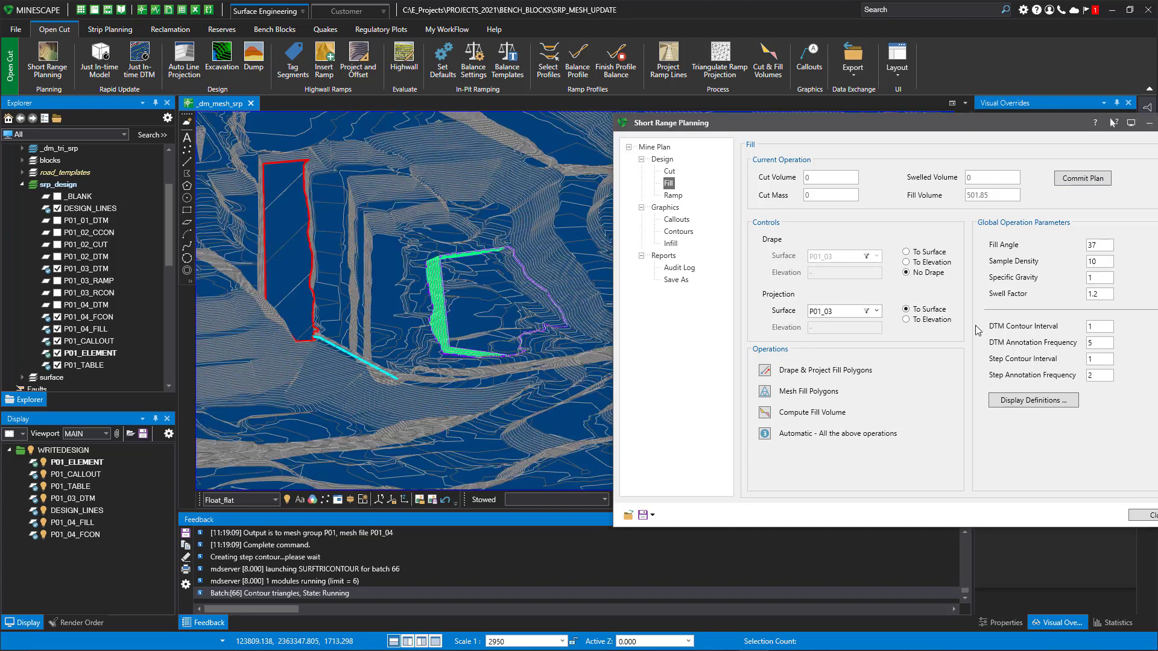
pyautogui.moveTo(418, 368)
pyautogui.mouseDown(button='middle')
pyautogui.moveTo(463, 362)
pyautogui.moveTo(414, 360)
pyautogui.mouseUp(button='middle')
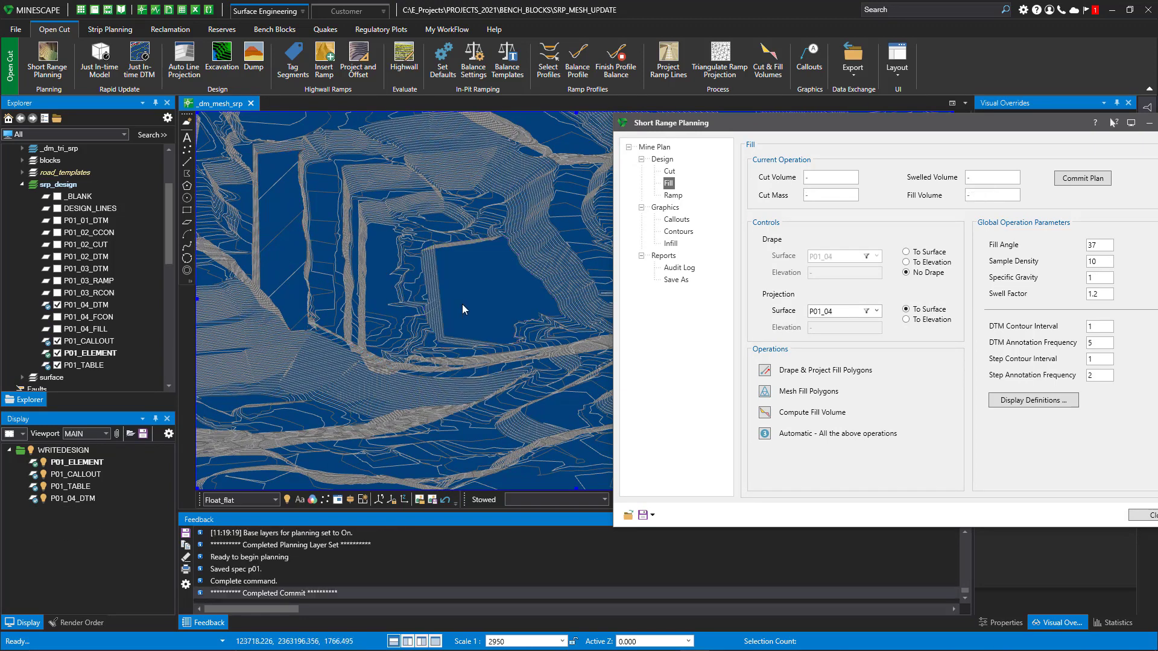
pyautogui.moveTo(487, 308); pyautogui.dragTo(542, 254, button='middle')
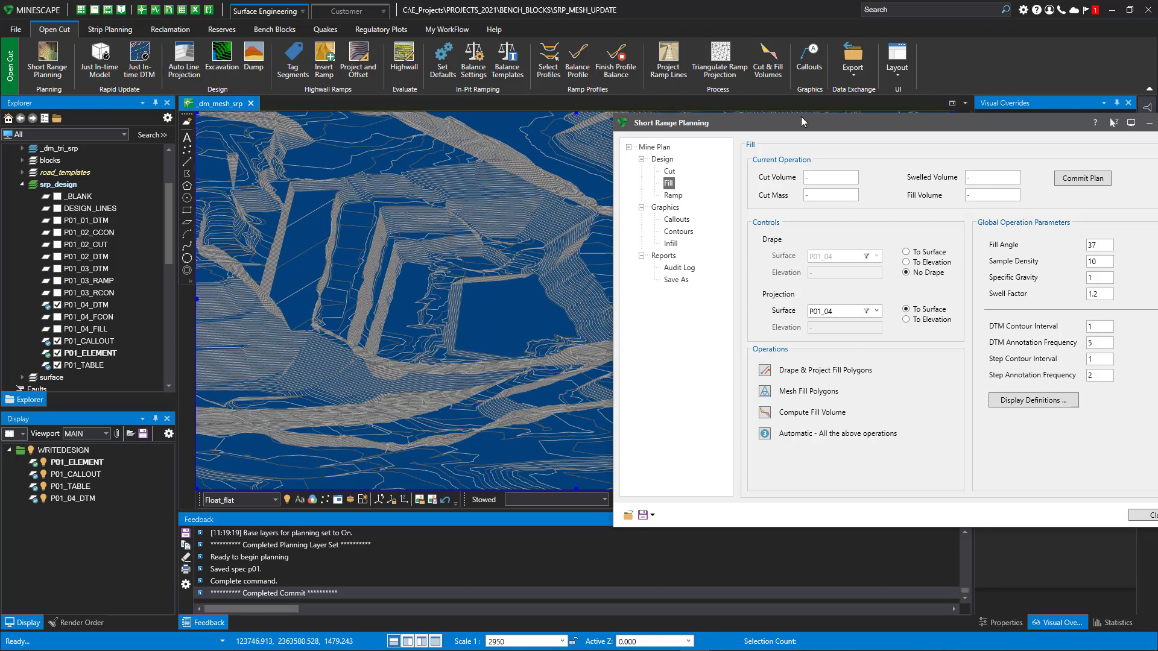
pyautogui.moveTo(801, 117); pyautogui.dragTo(1094, 126)
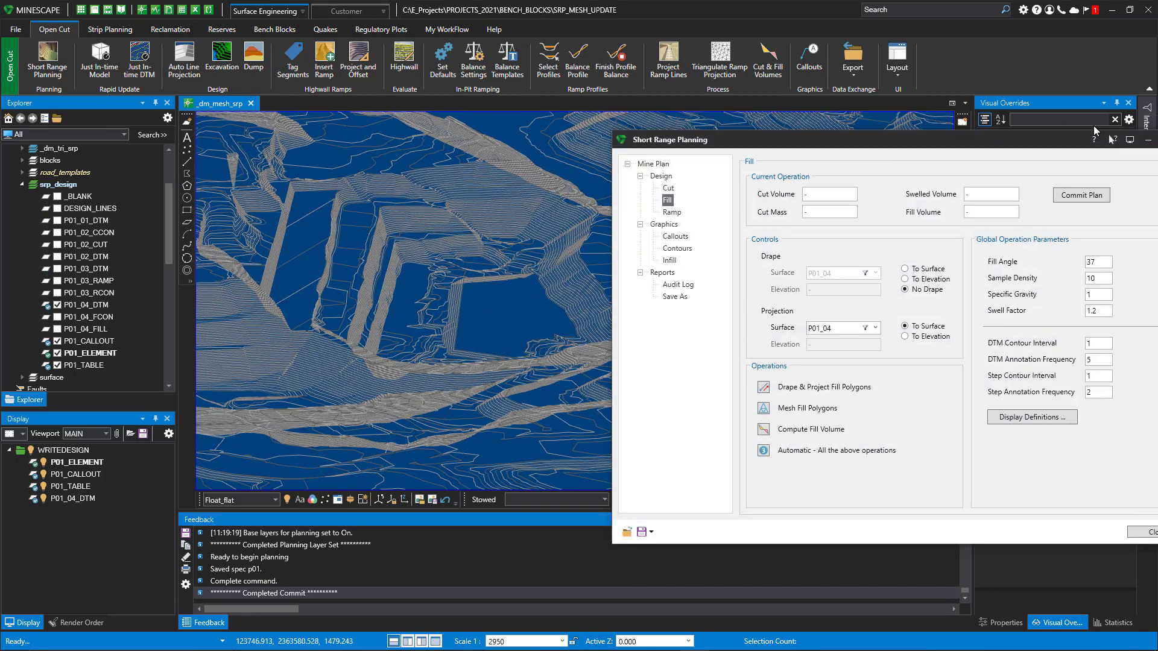
# Close the Short Range Planning panel and display the P01_04_FILL mesh as a grey block
pyautogui.click(1147, 140)
pyautogui.scroll(-6, 92, 326)
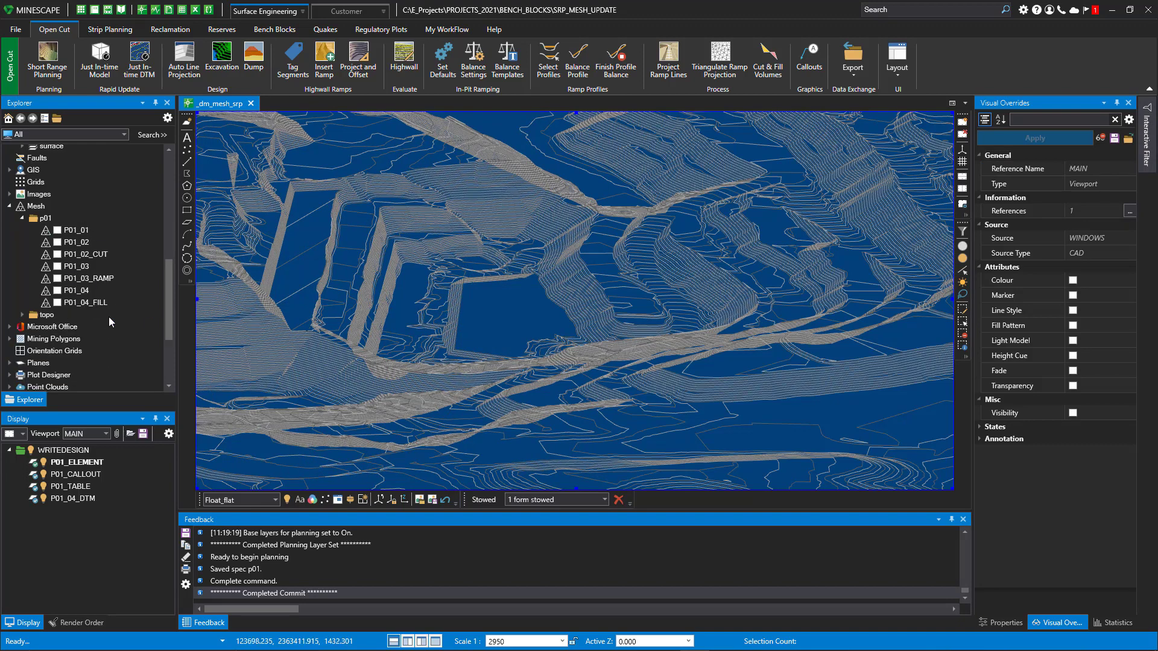
pyautogui.click(58, 303)
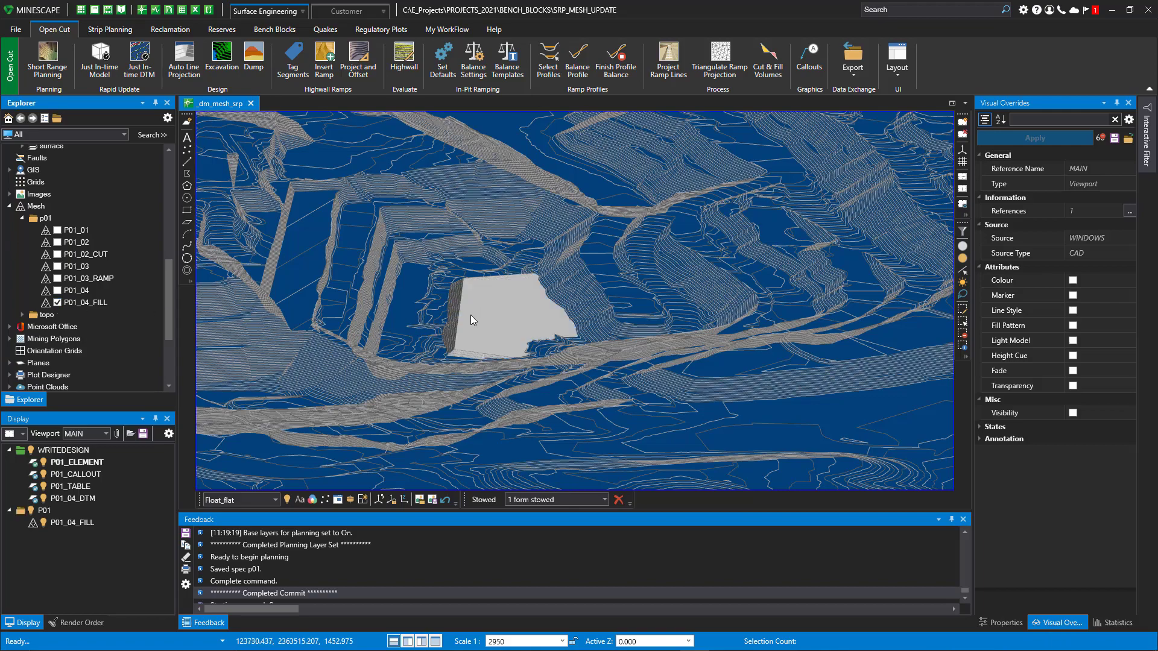
pyautogui.scroll(5, 473, 344)
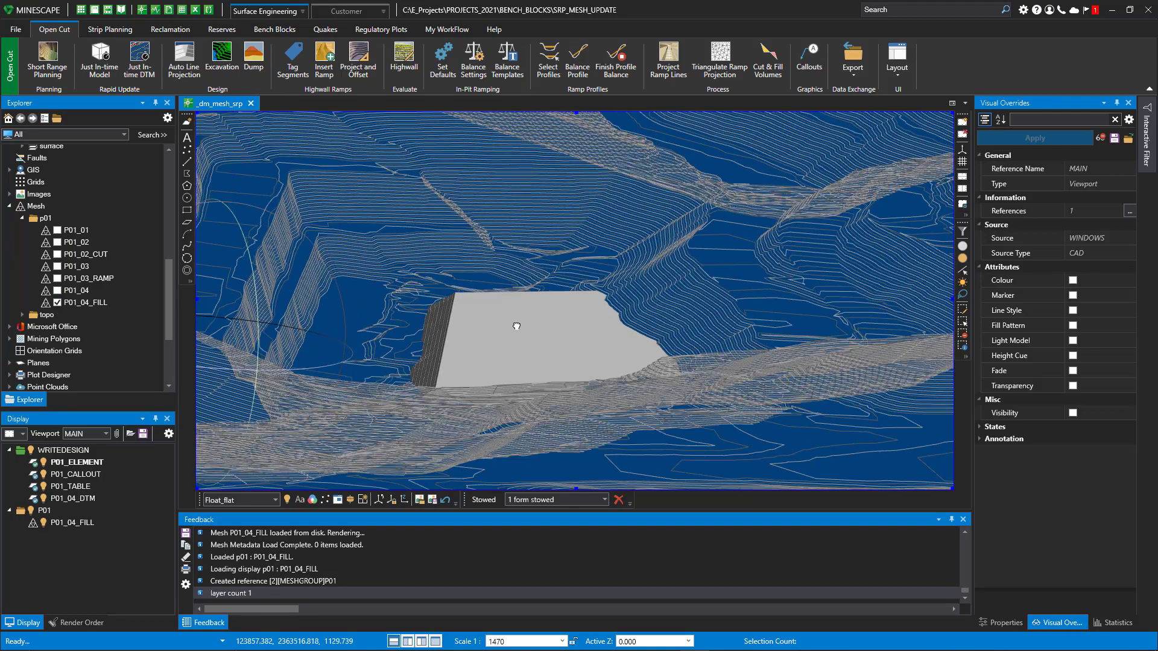
# Add the P01_03_RAMP and P01_02_CUT meshes and orbit to view them alongside the fill block
pyautogui.moveTo(544, 348); pyautogui.dragTo(517, 345)
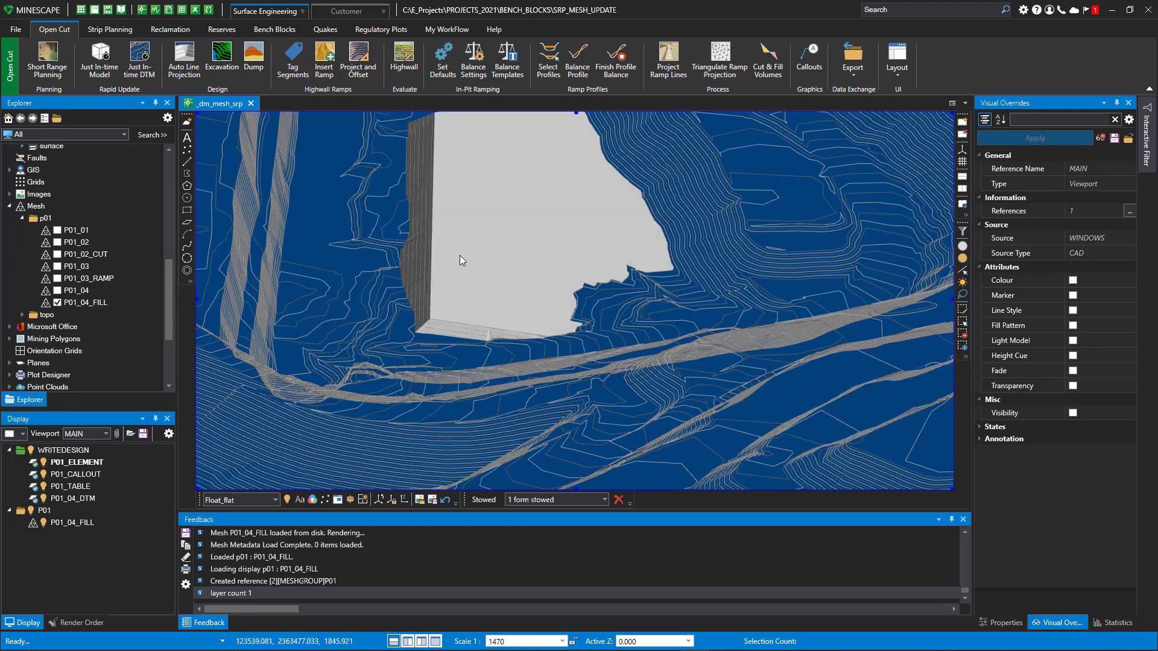
pyautogui.moveTo(459, 259); pyautogui.dragTo(579, 284, button='middle')
pyautogui.click(58, 278)
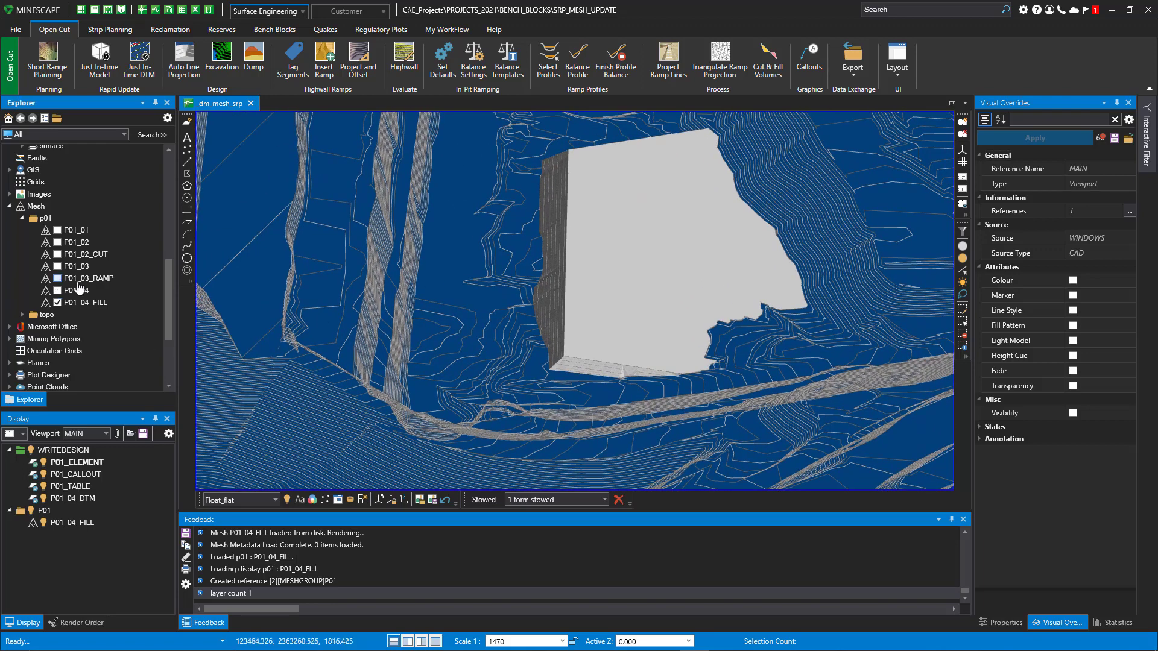
pyautogui.click(57, 256)
pyautogui.moveTo(241, 271); pyautogui.dragTo(397, 266, button='middle')
pyautogui.moveTo(461, 393); pyautogui.dragTo(581, 324, button='middle')
pyautogui.scroll(-3, 525, 241)
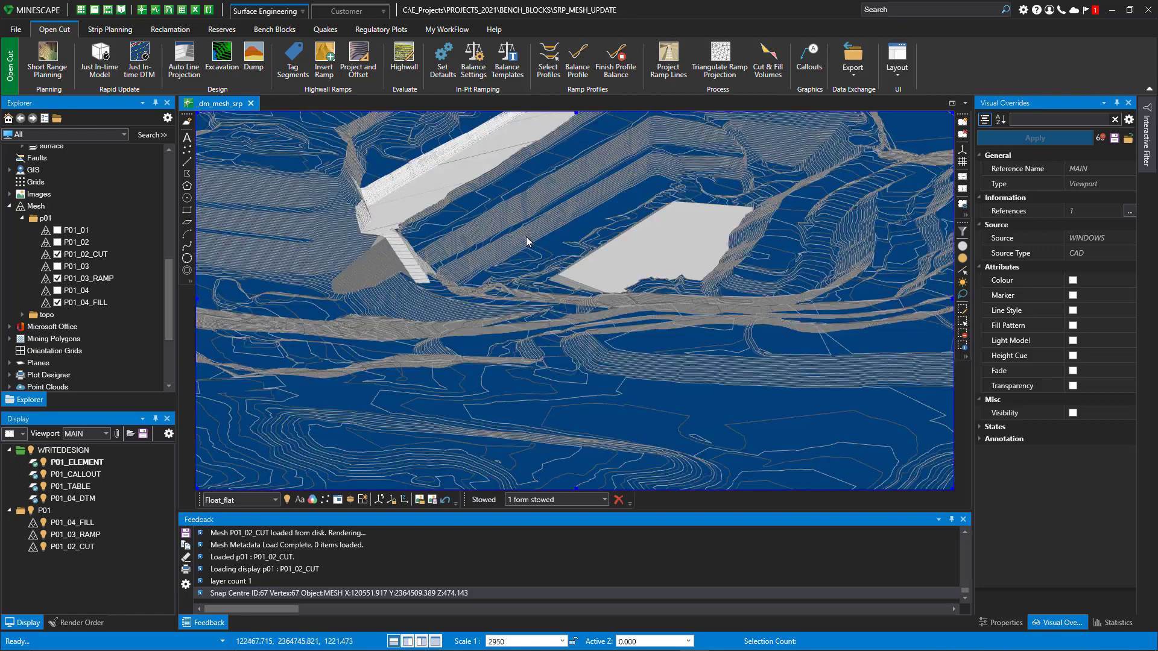
pyautogui.moveTo(525, 241); pyautogui.dragTo(531, 291, button='middle')
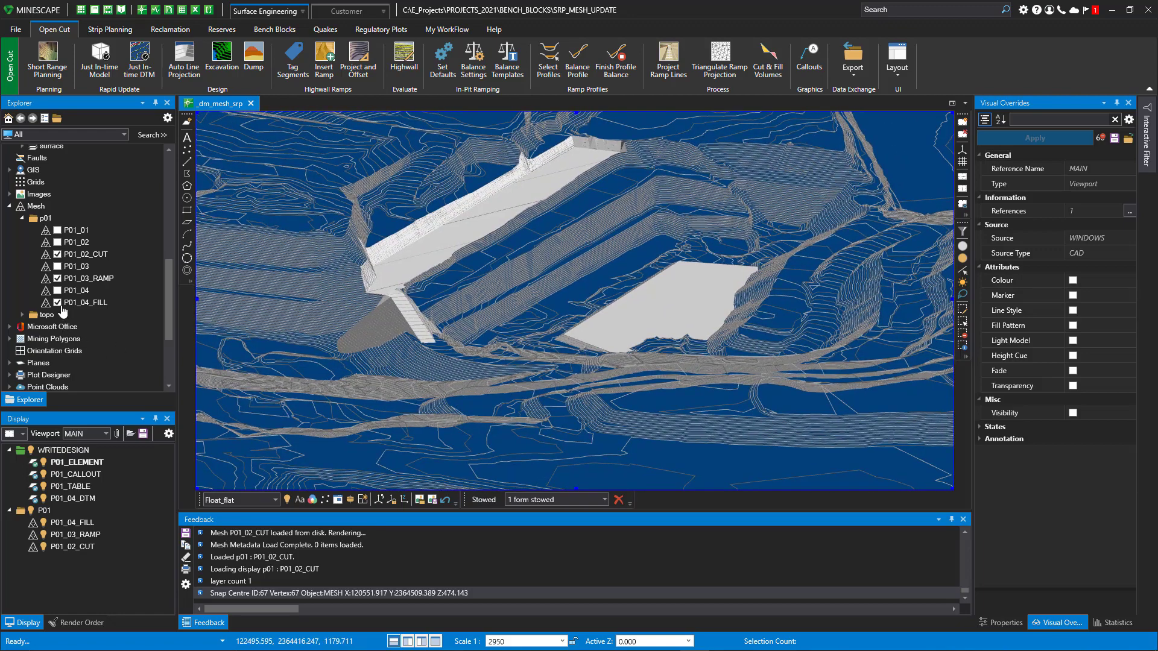
# Hide the FILL, RAMP and CUT meshes and display the final P01_04 surface mesh
pyautogui.click(58, 302)
pyautogui.click(57, 278)
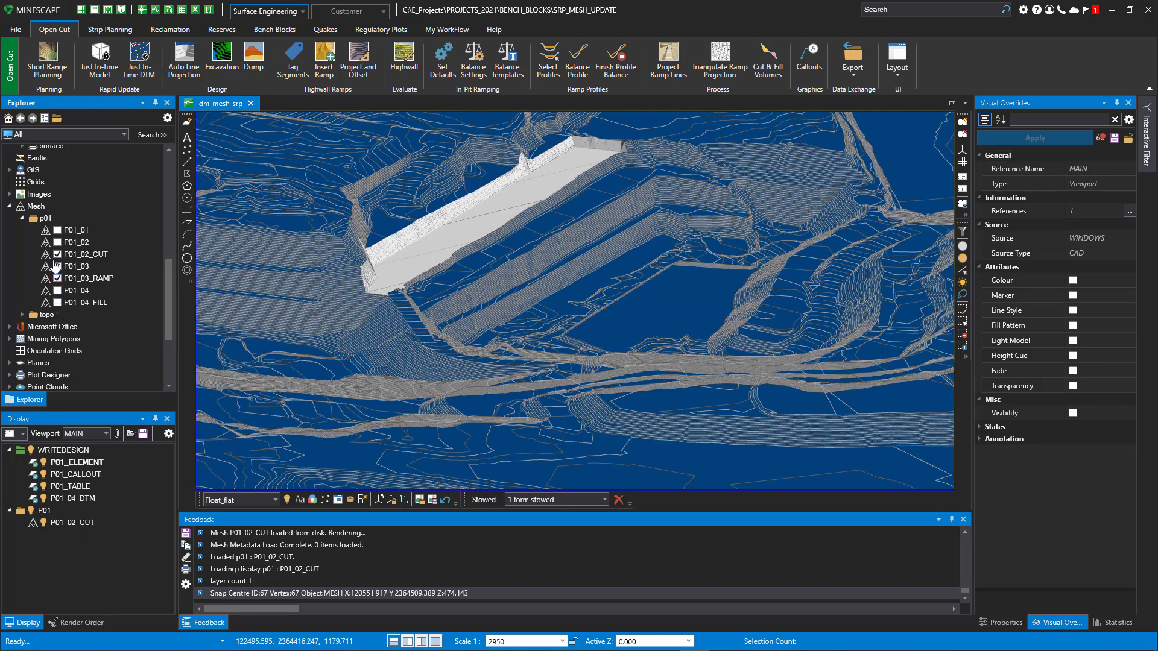
pyautogui.click(58, 254)
pyautogui.click(58, 291)
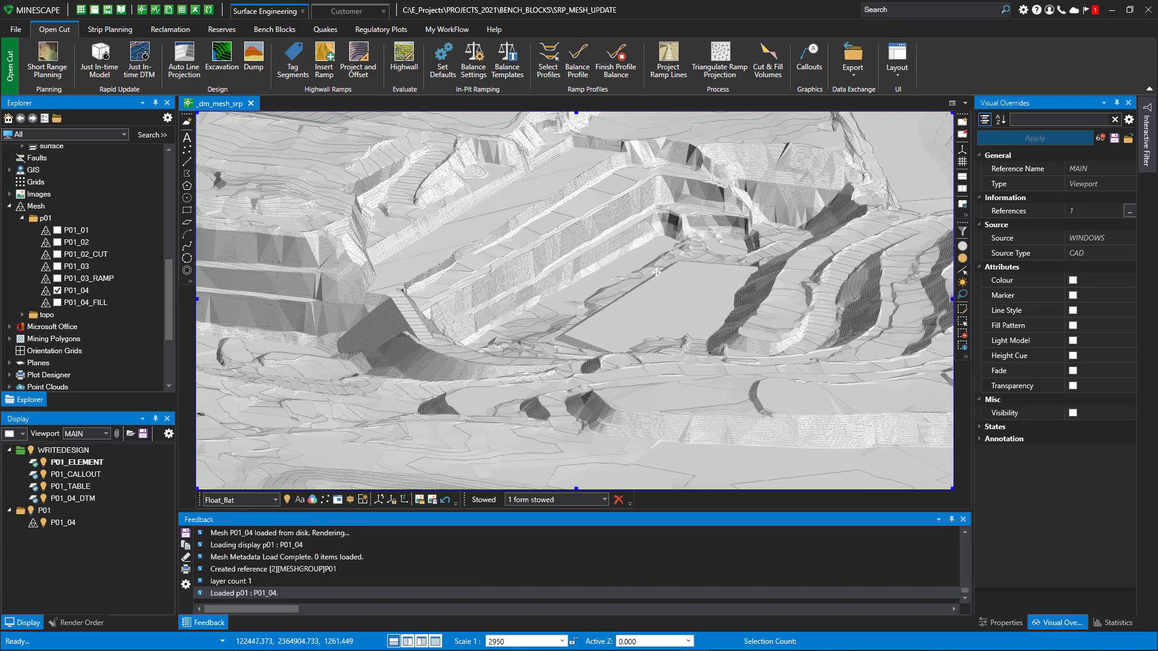
# Height-cue P01_04 with Rainbow Colours from purple to red and inspect the coloured pit surface
pyautogui.click(60, 521)
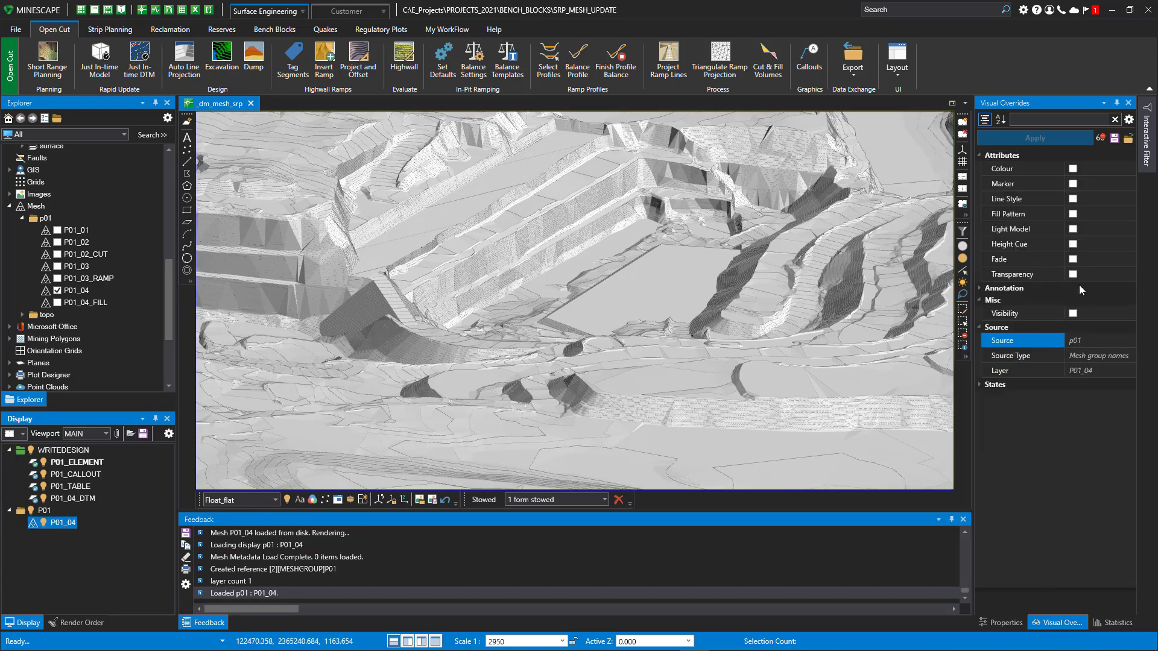
pyautogui.click(1073, 244)
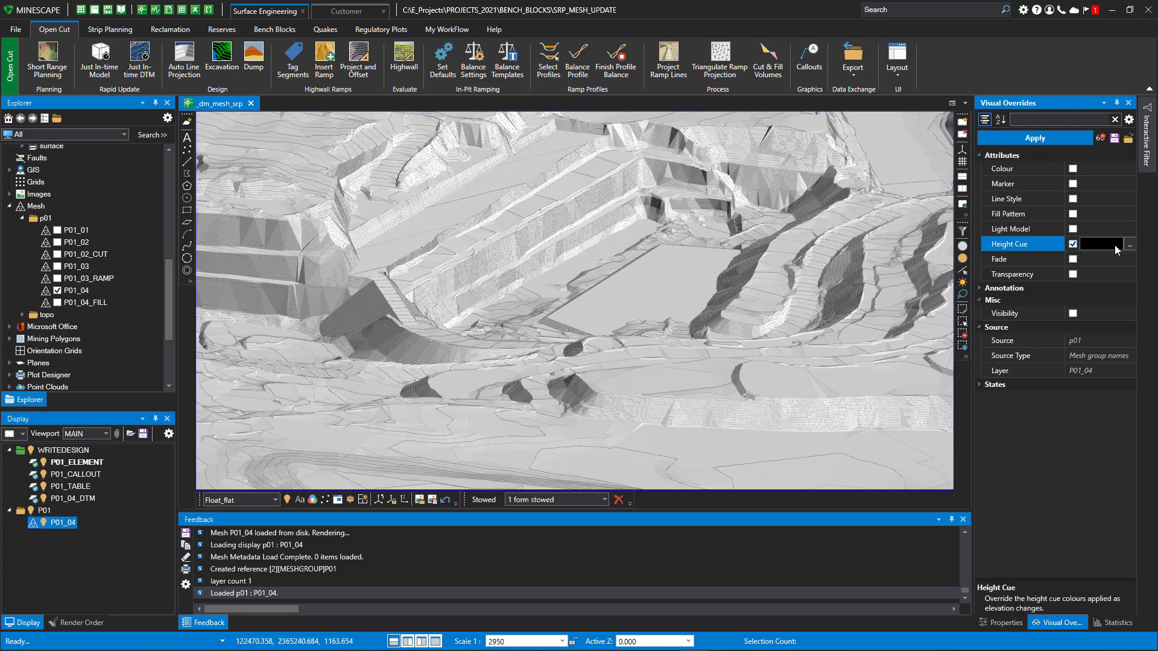
pyautogui.click(1130, 244)
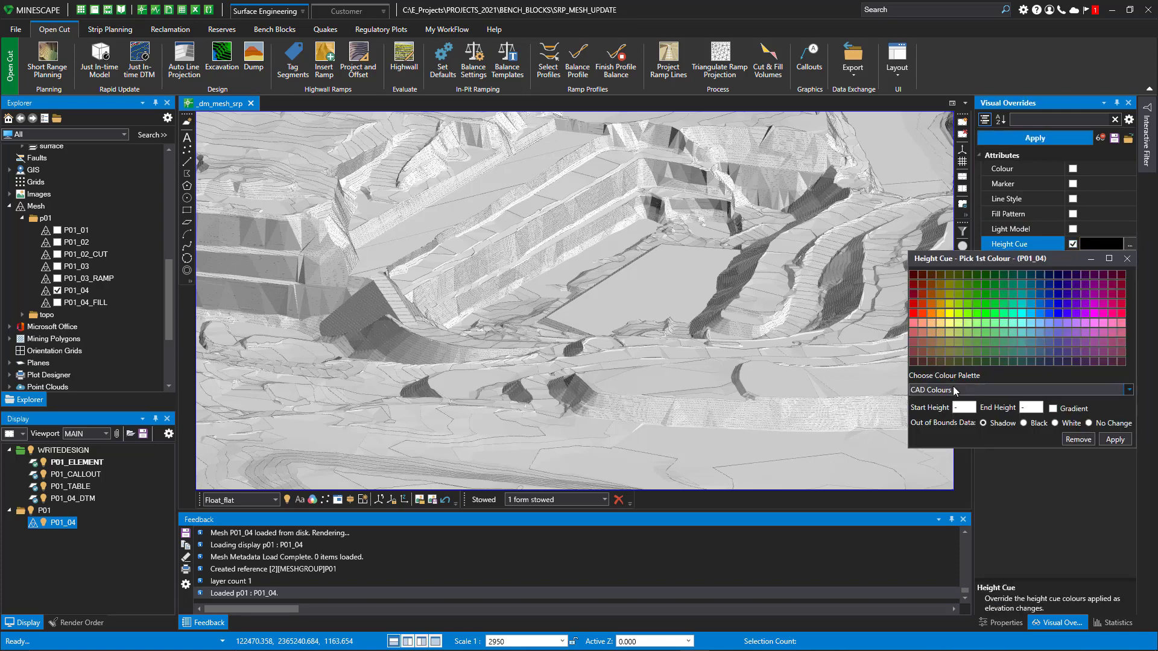
pyautogui.click(955, 390)
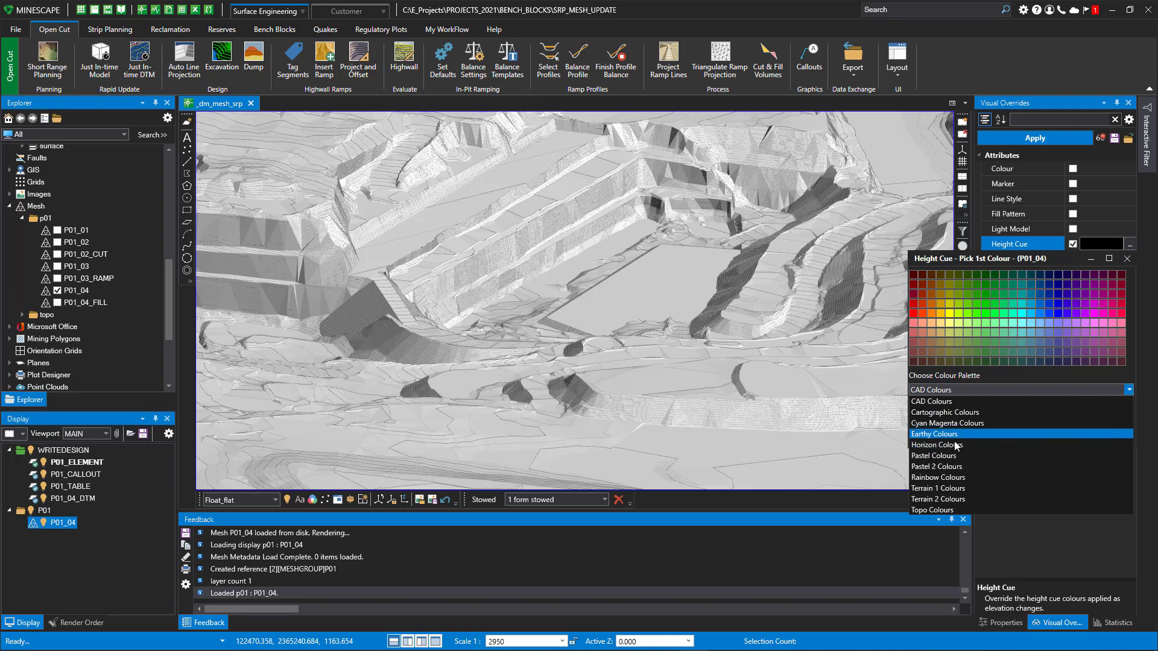
pyautogui.click(945, 477)
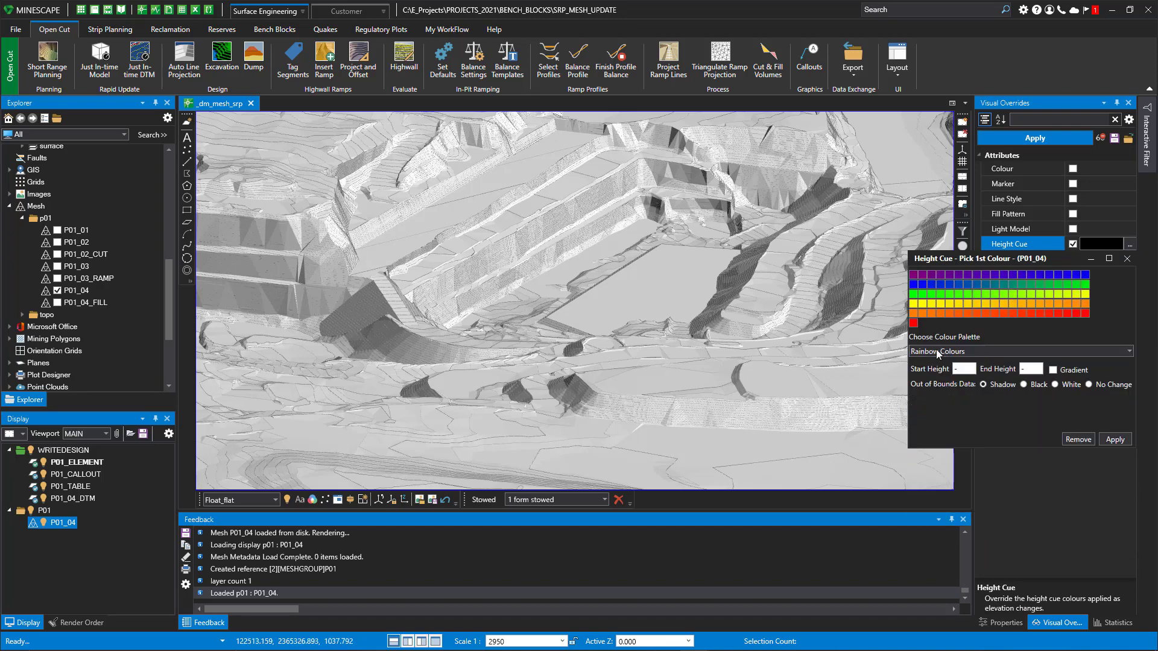
pyautogui.click(913, 274)
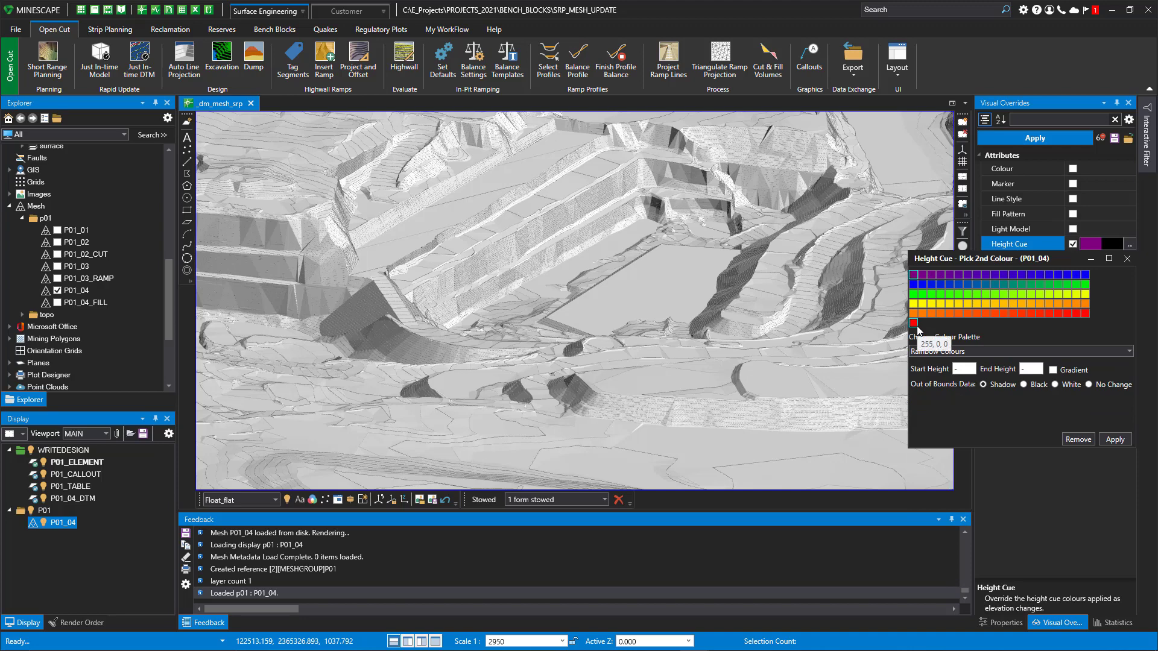
pyautogui.click(913, 322)
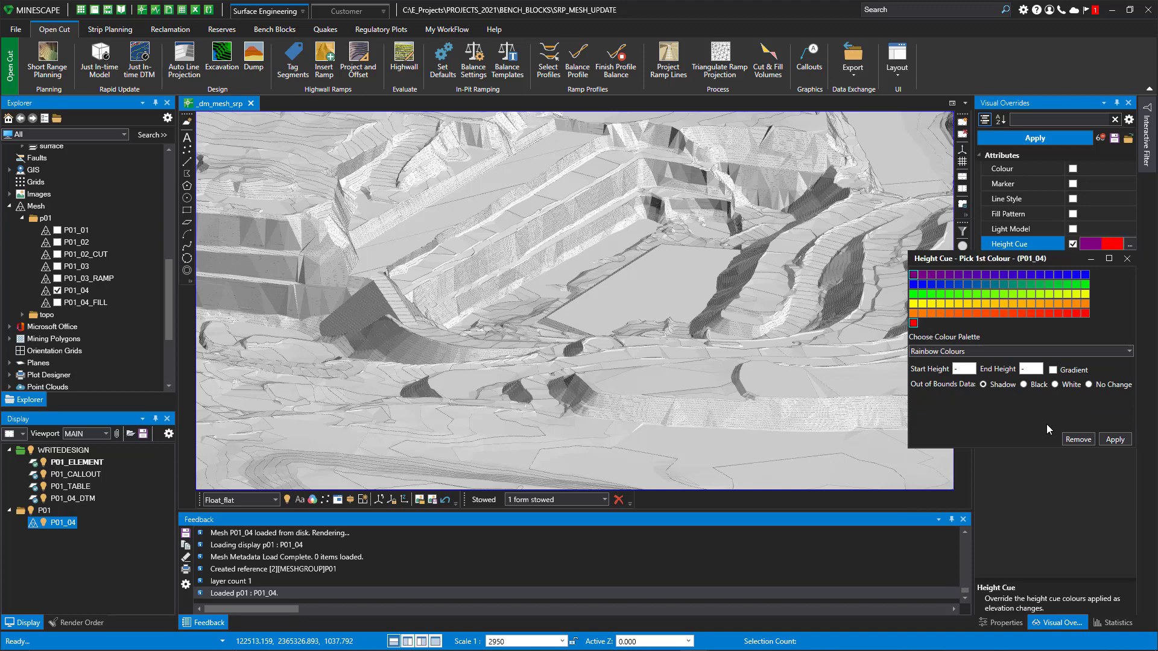
pyautogui.click(1112, 439)
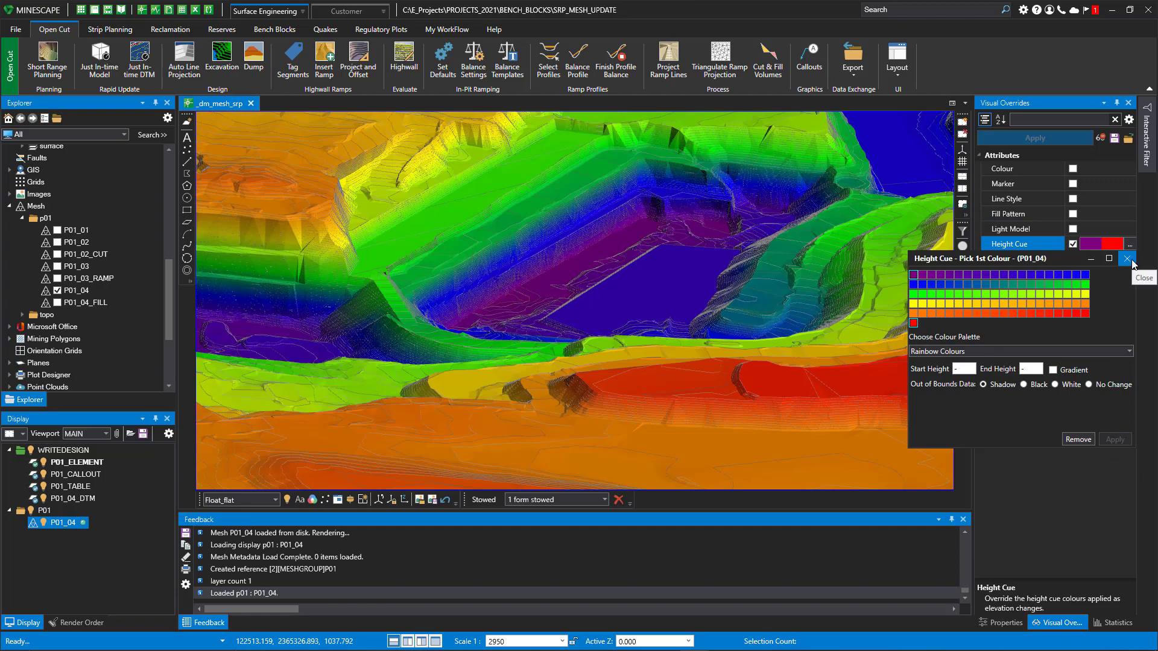
pyautogui.click(1127, 259)
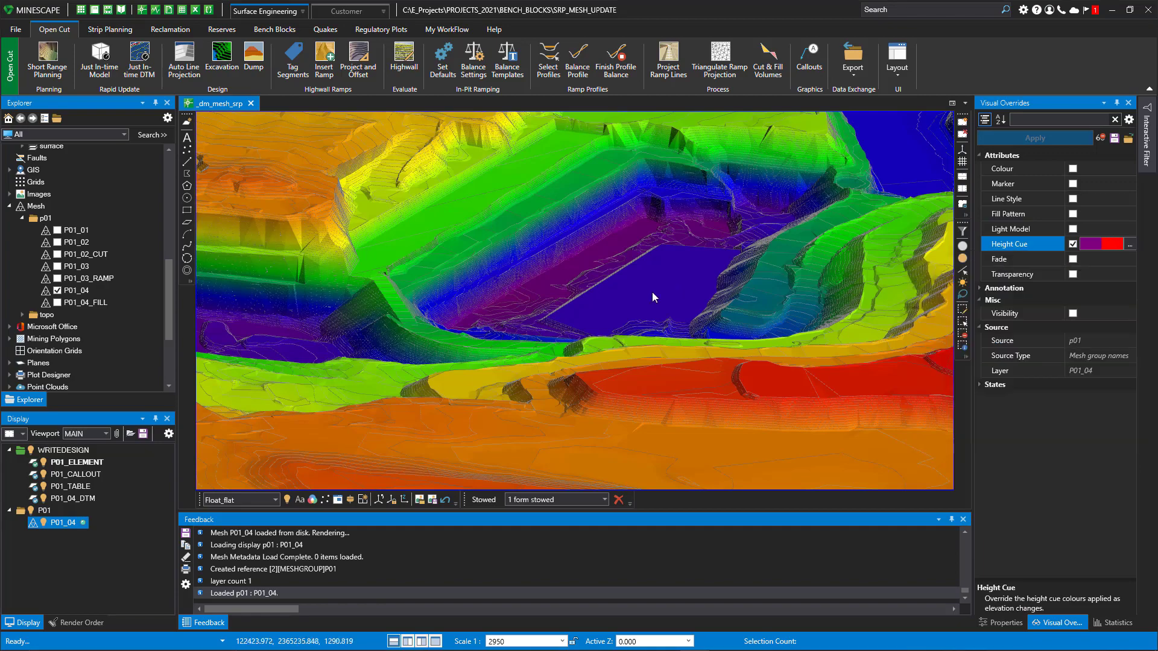
pyautogui.moveTo(652, 302); pyautogui.dragTo(412, 327)
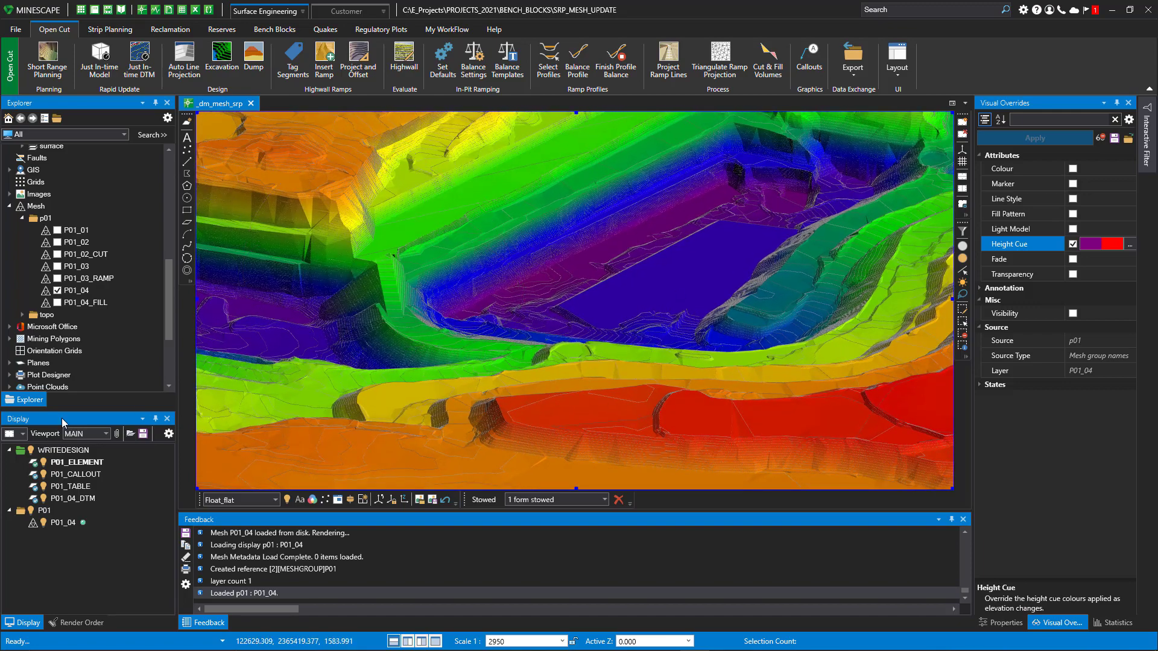
pyautogui.click(57, 521)
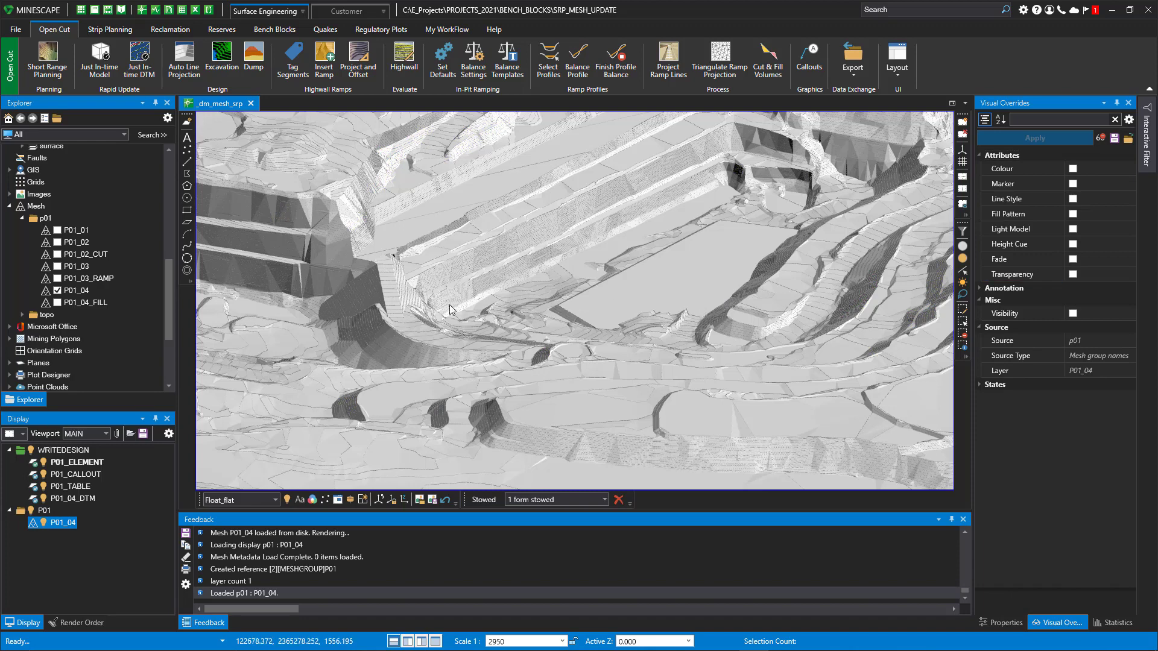
# Clear P01_04's height-cue override and hide the P01_04 mesh
pyautogui.click(1103, 139)
pyautogui.scroll(-3, 456, 269)
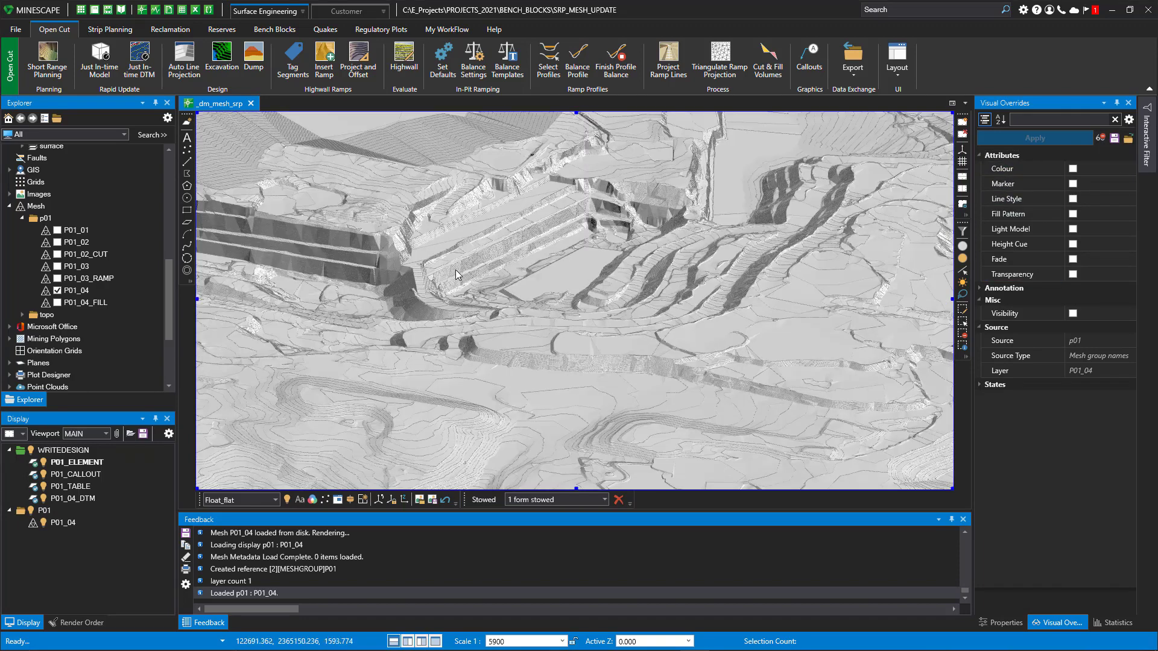
pyautogui.click(58, 291)
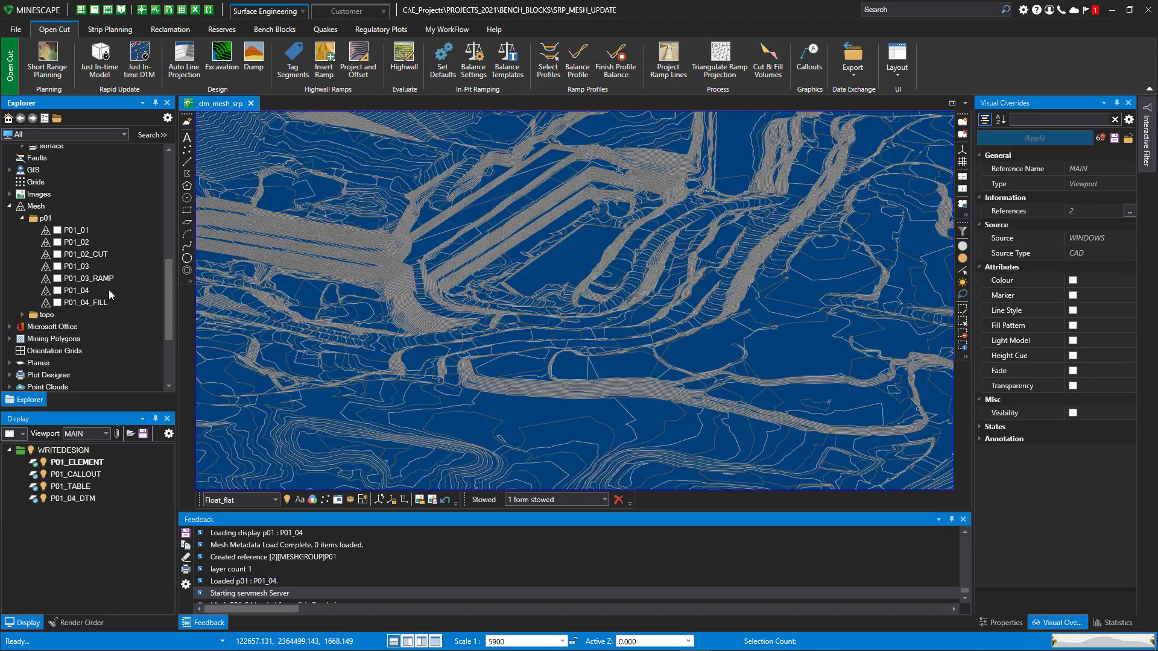
pyautogui.click(58, 291)
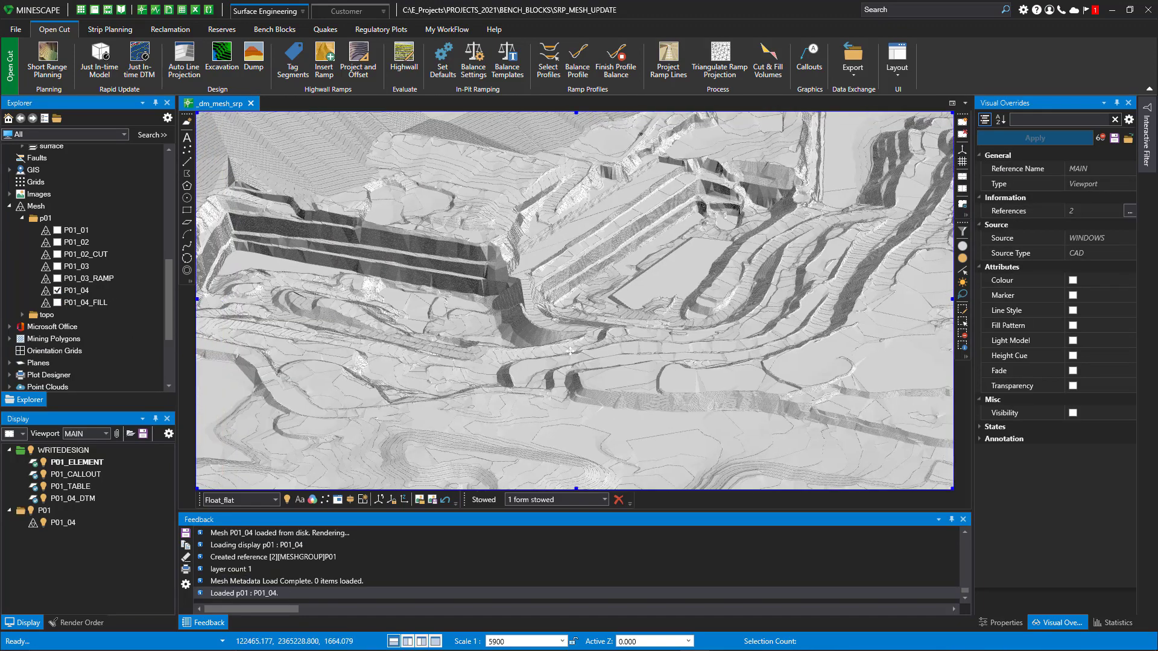
pyautogui.click(58, 291)
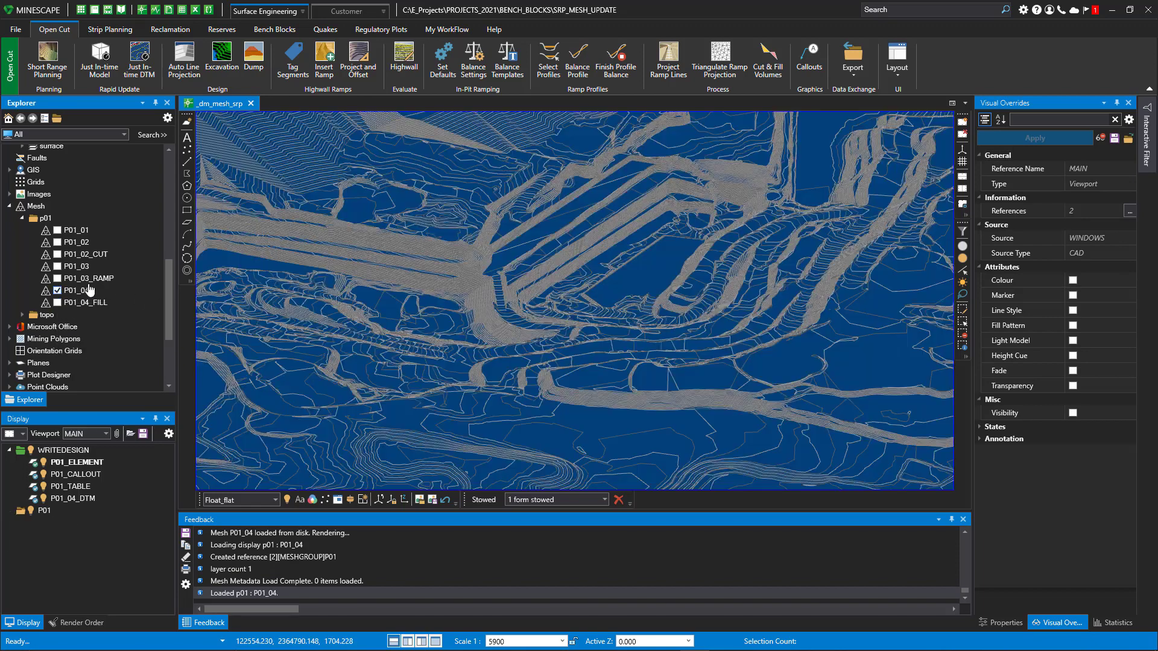
# Scroll Explorer back up and orbit the view around the pit with DESIGN_LINES shown
pyautogui.scroll(1, 99, 284)
pyautogui.scroll(4, 99, 283)
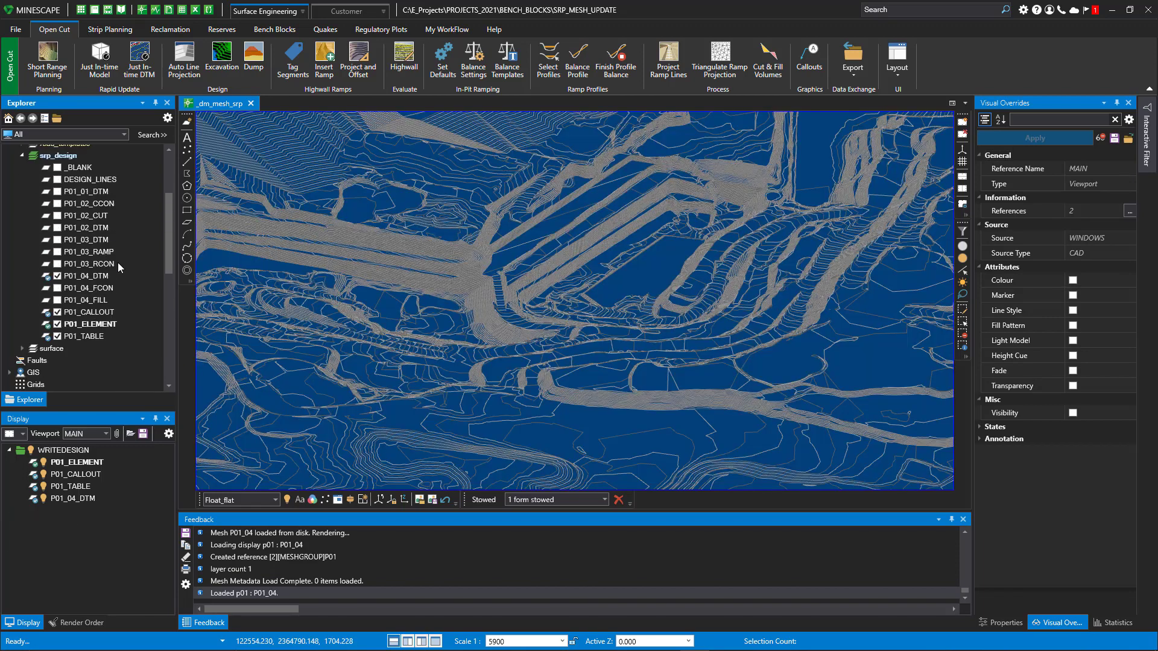
pyautogui.scroll(2, 115, 258)
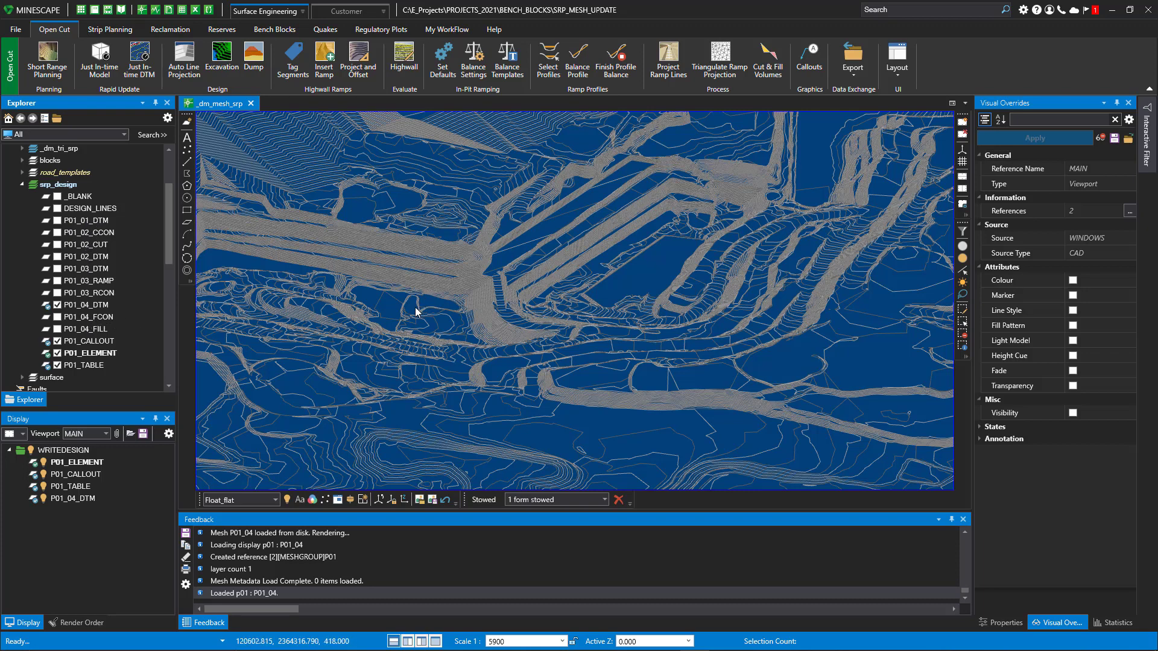
pyautogui.moveTo(595, 259); pyautogui.dragTo(362, 361, button='middle')
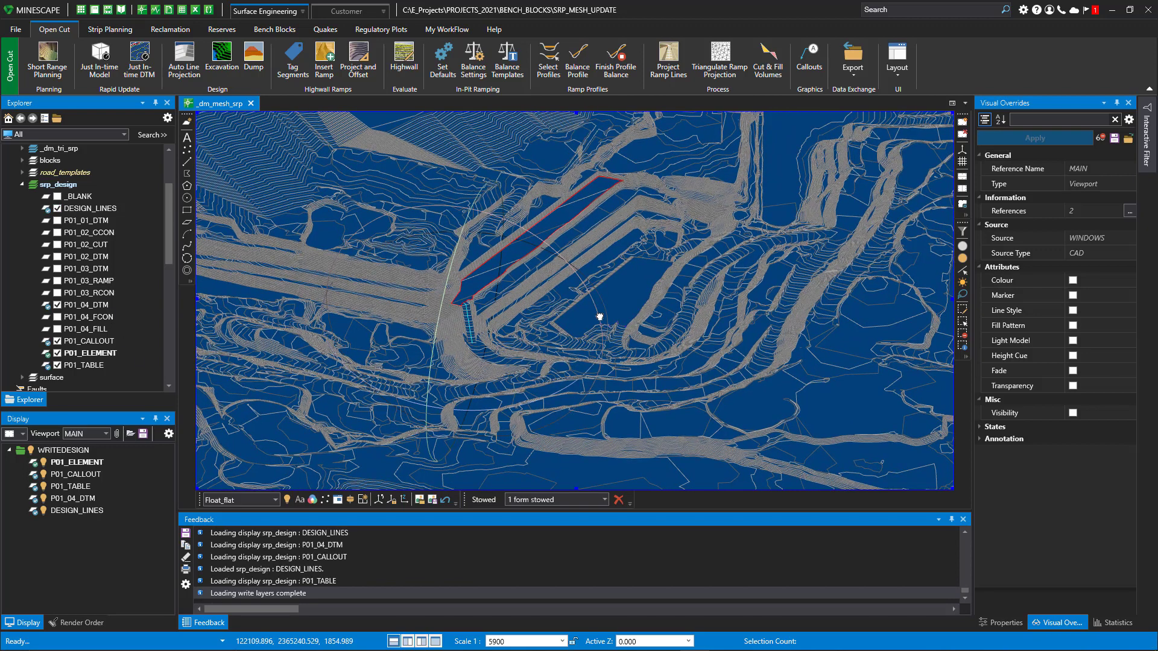
# Restore the Short Range Planning window from the stowed forms and move it to the left
pyautogui.click(574, 498)
pyautogui.click(564, 511)
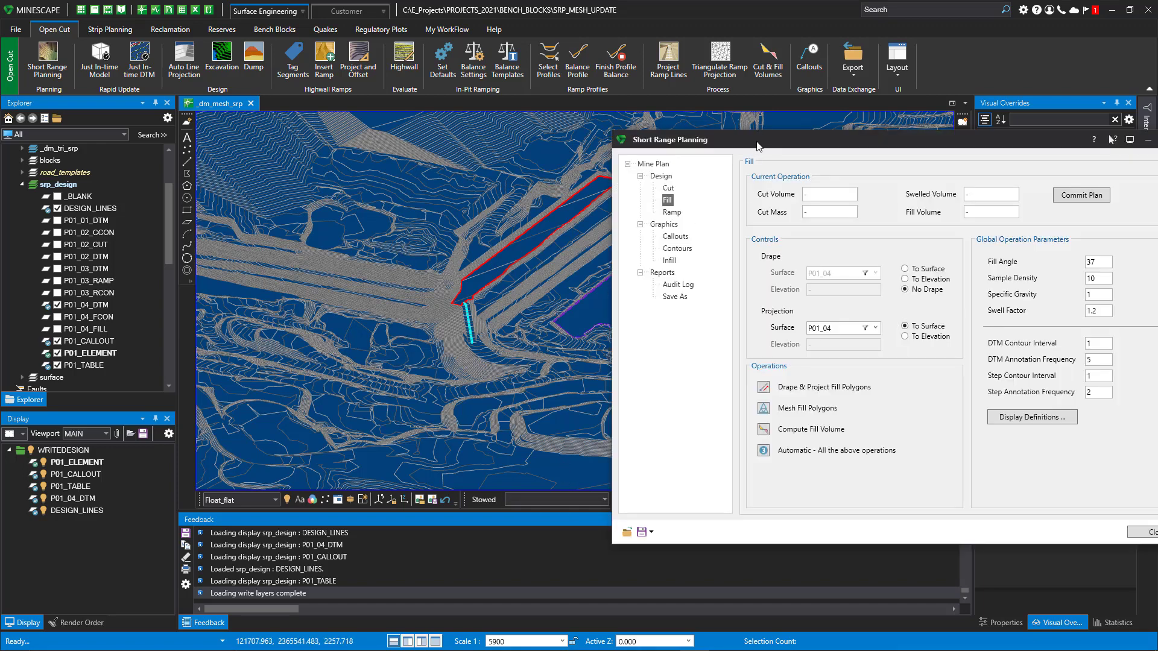
pyautogui.moveTo(754, 144); pyautogui.dragTo(526, 146)
pyautogui.moveTo(483, 283); pyautogui.dragTo(278, 283, button='middle')
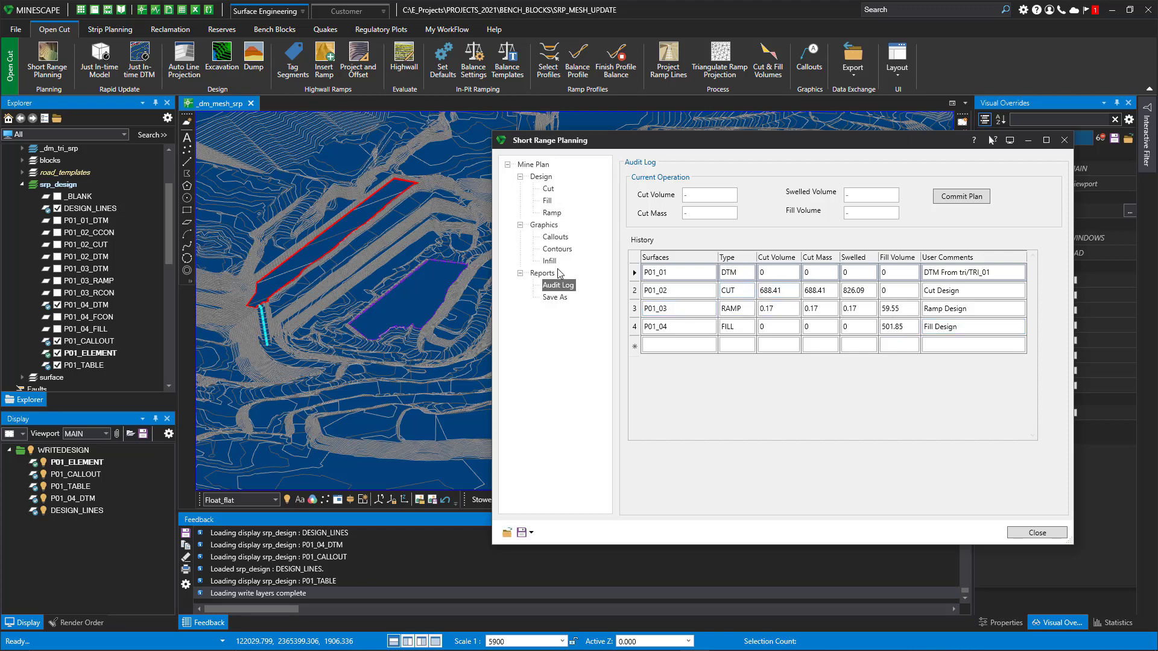
# Review the callout settings, close the planning window, and reopen it on plan p01
pyautogui.click(556, 238)
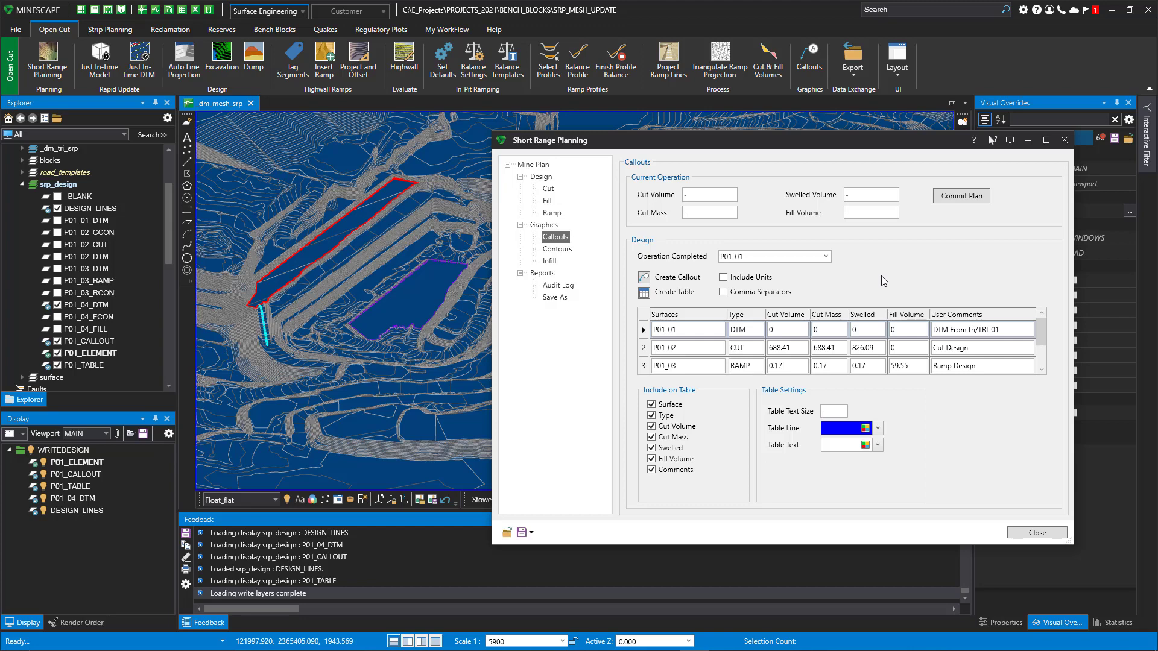
pyautogui.click(1037, 533)
pyautogui.click(578, 512)
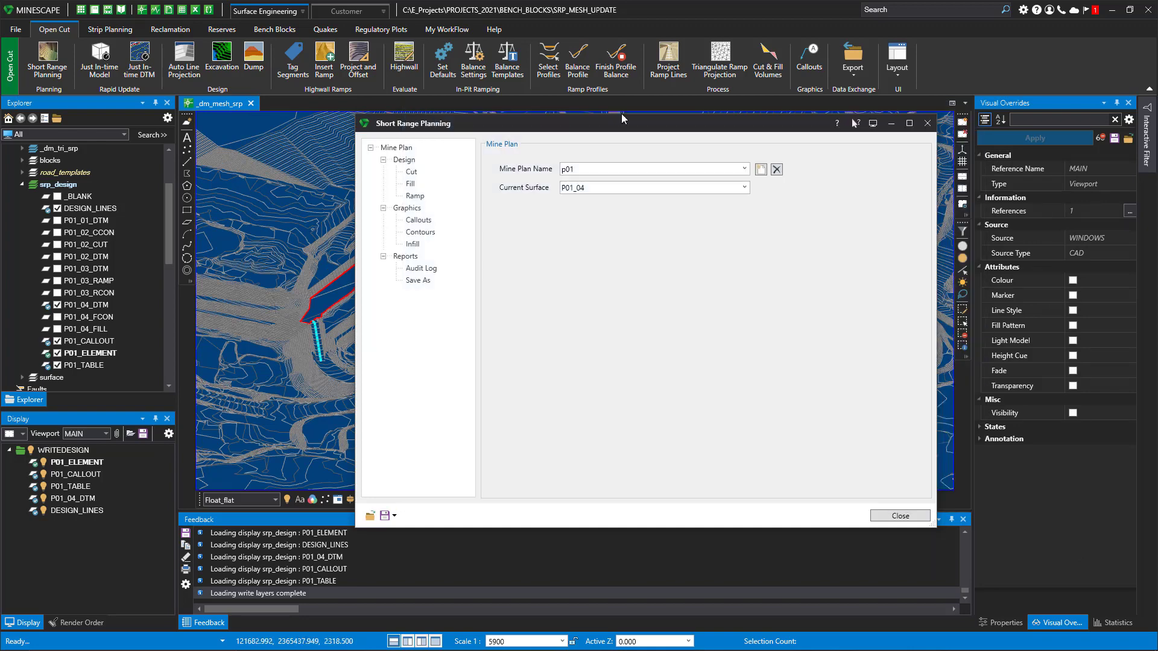
# Review the plan step audit log and fill step settings, docking then refloating the planning panel
pyautogui.moveTo(611, 125); pyautogui.dragTo(659, 110)
pyautogui.click(471, 255)
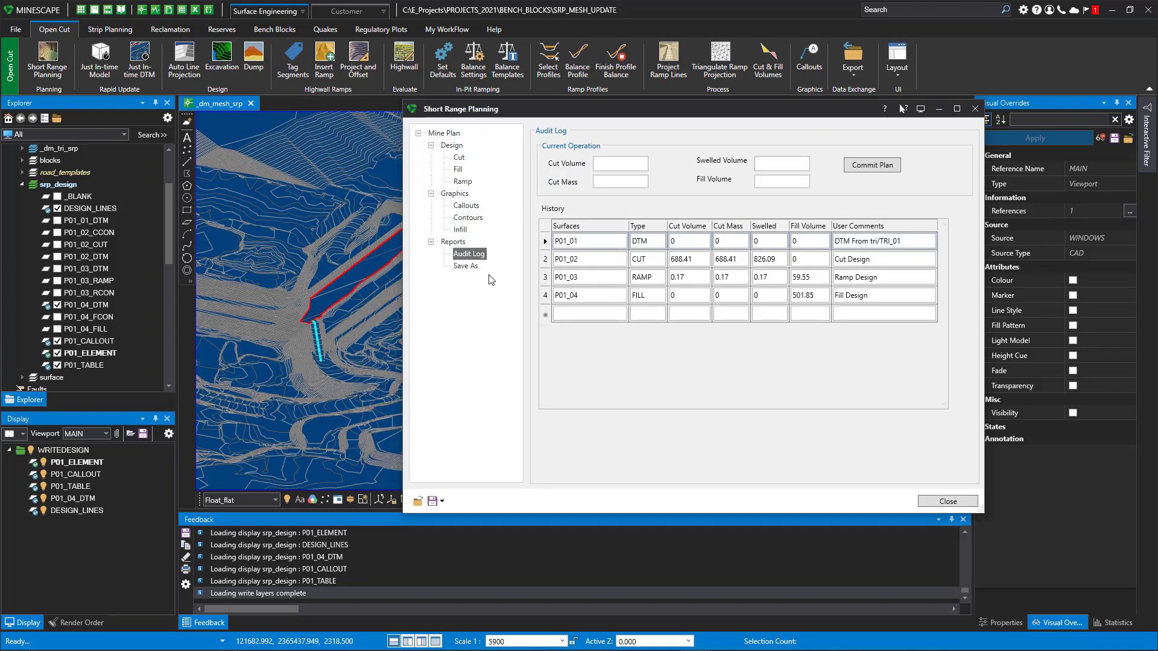
pyautogui.click(459, 170)
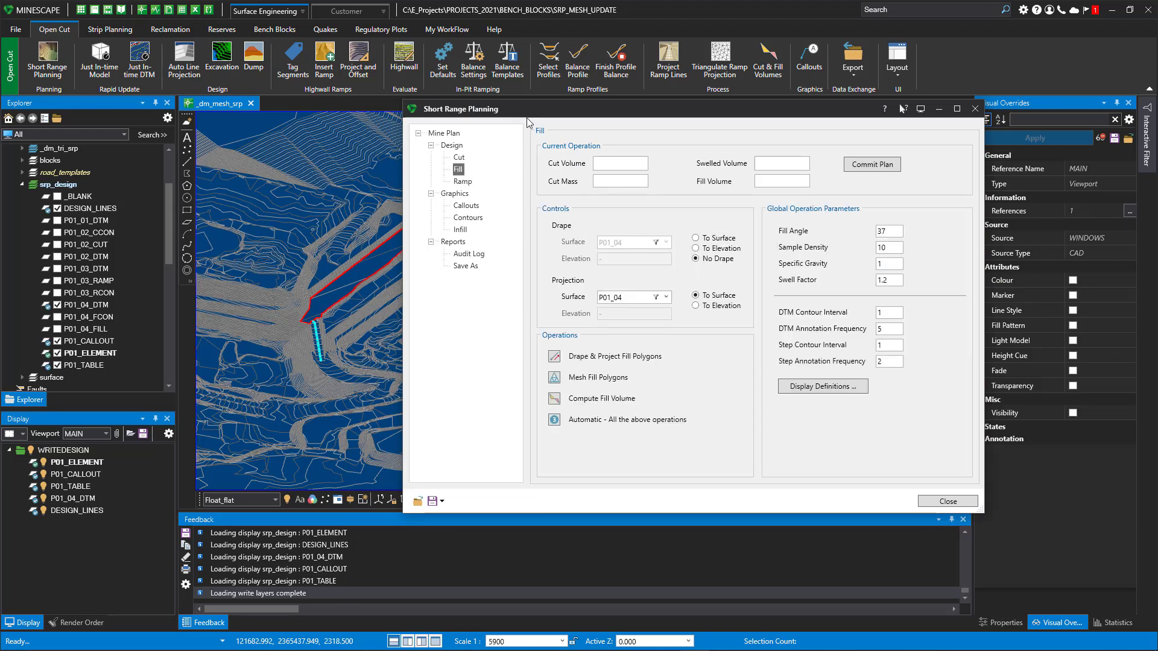
pyautogui.doubleClick(546, 113)
pyautogui.moveTo(569, 287); pyautogui.dragTo(398, 322, button='middle')
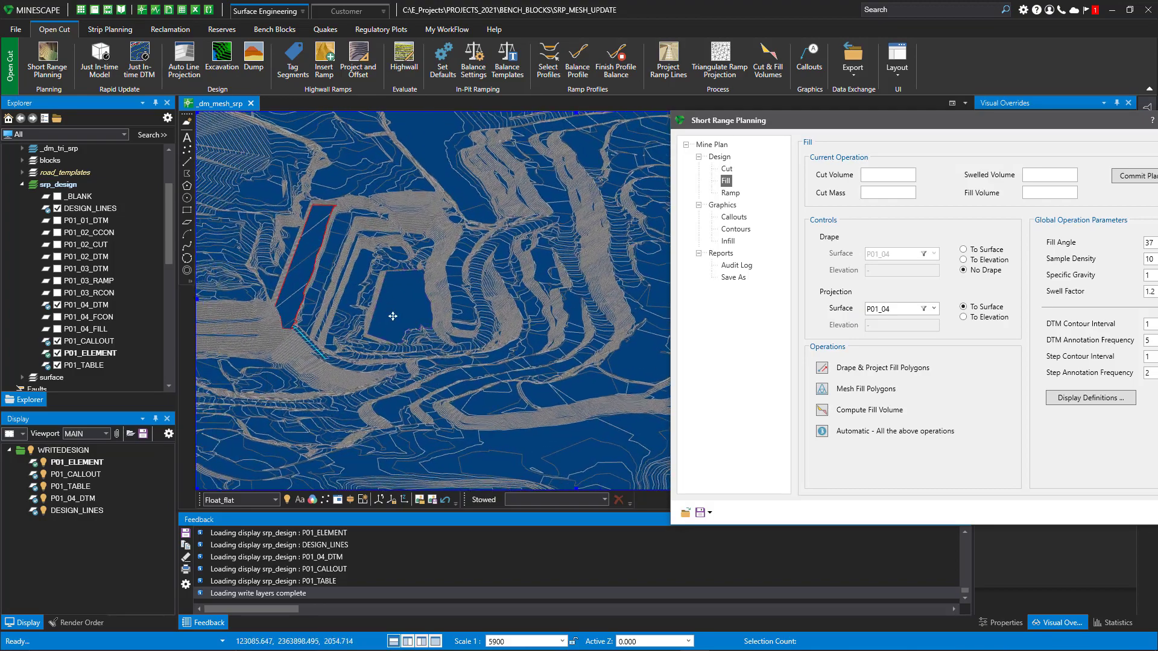
pyautogui.doubleClick(793, 120)
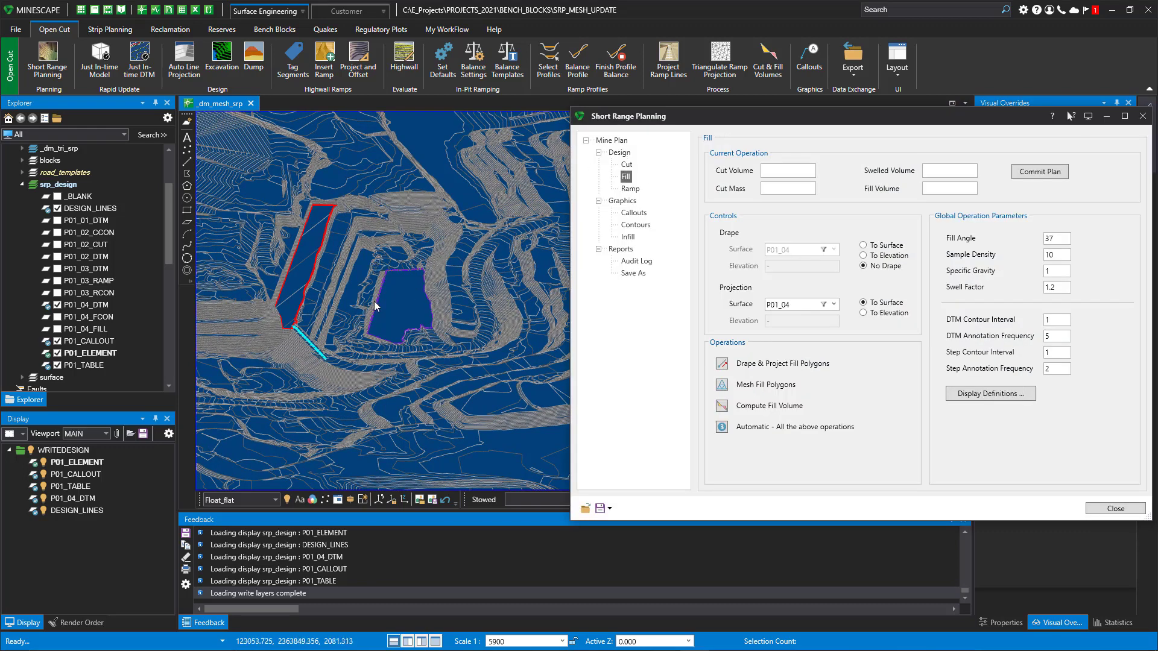
# Backtrack plan p01's current surface to P01_03, confirming deletion of the P01_04 step
pyautogui.scroll(2, 375, 298)
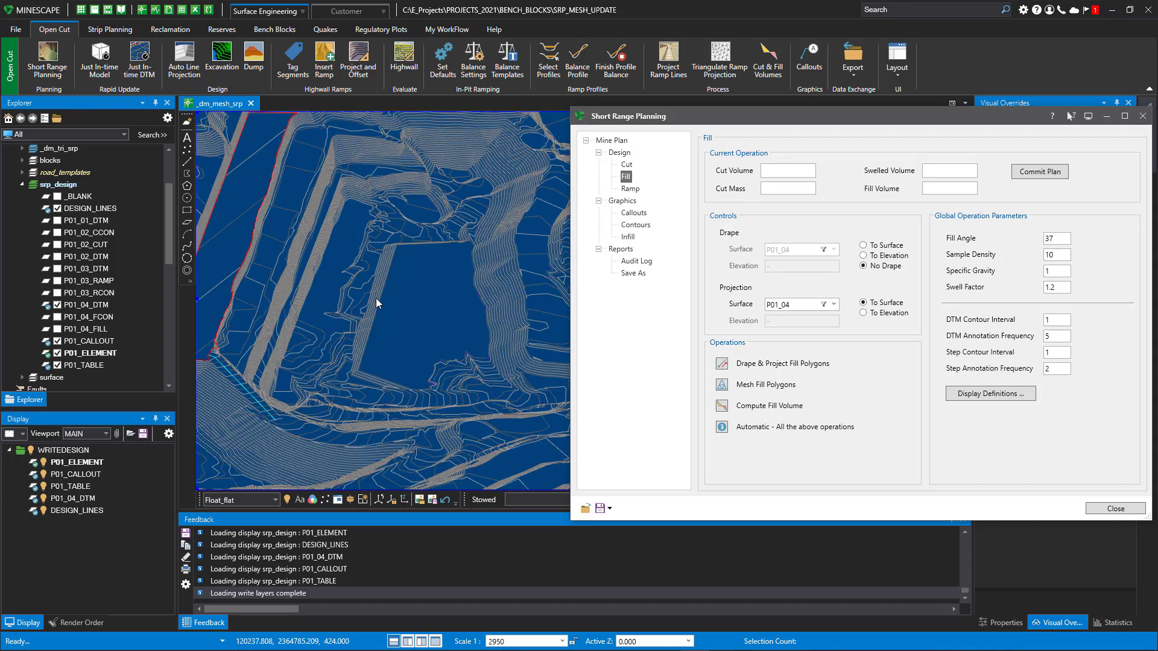
pyautogui.click(621, 143)
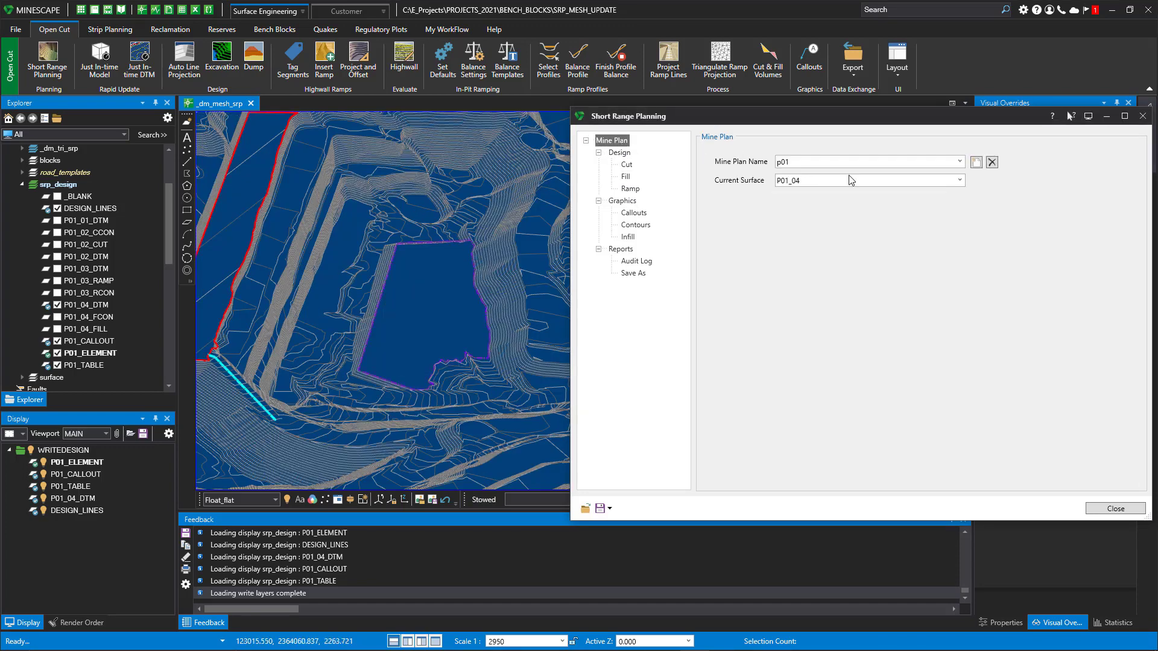
pyautogui.click(959, 180)
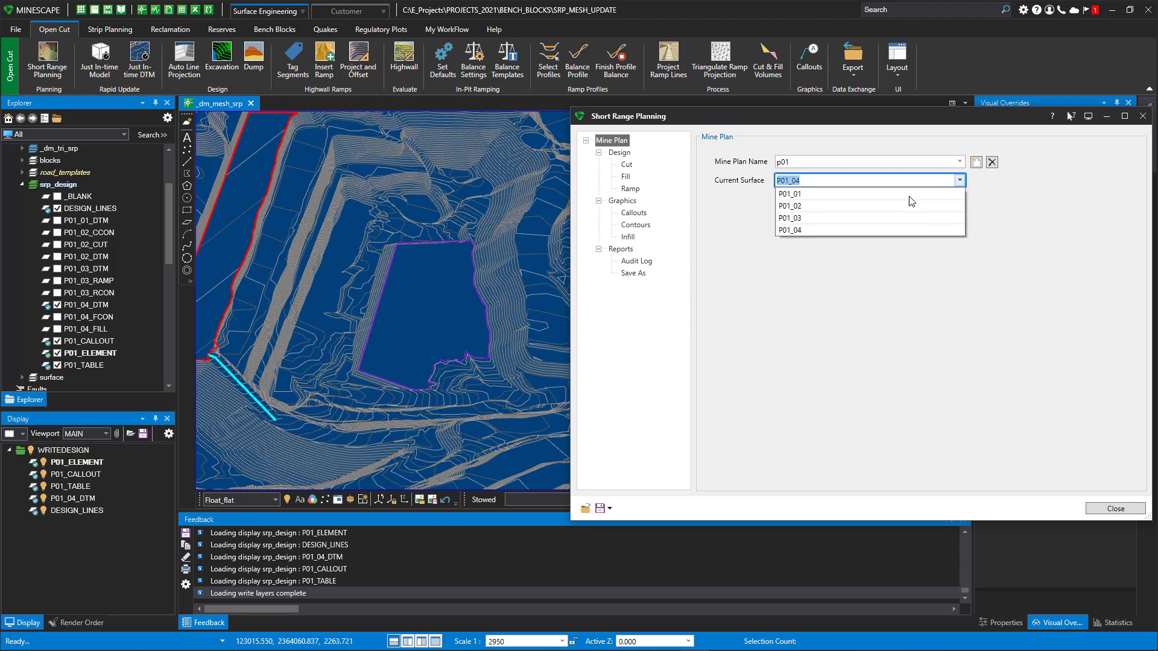
pyautogui.click(817, 218)
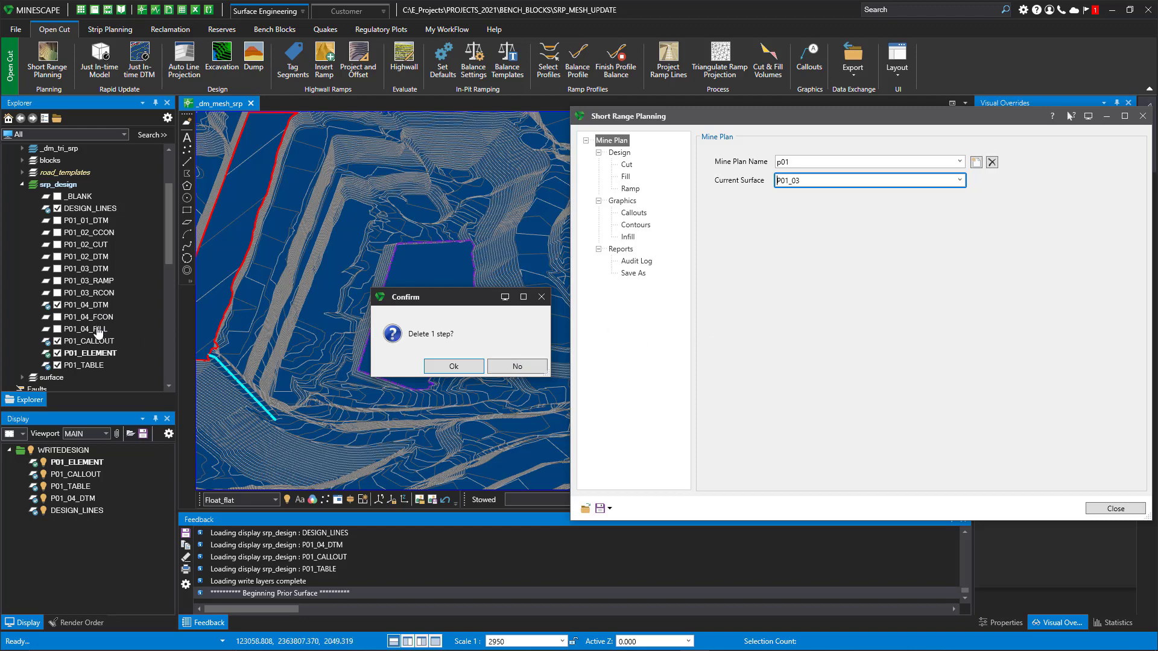
pyautogui.click(452, 367)
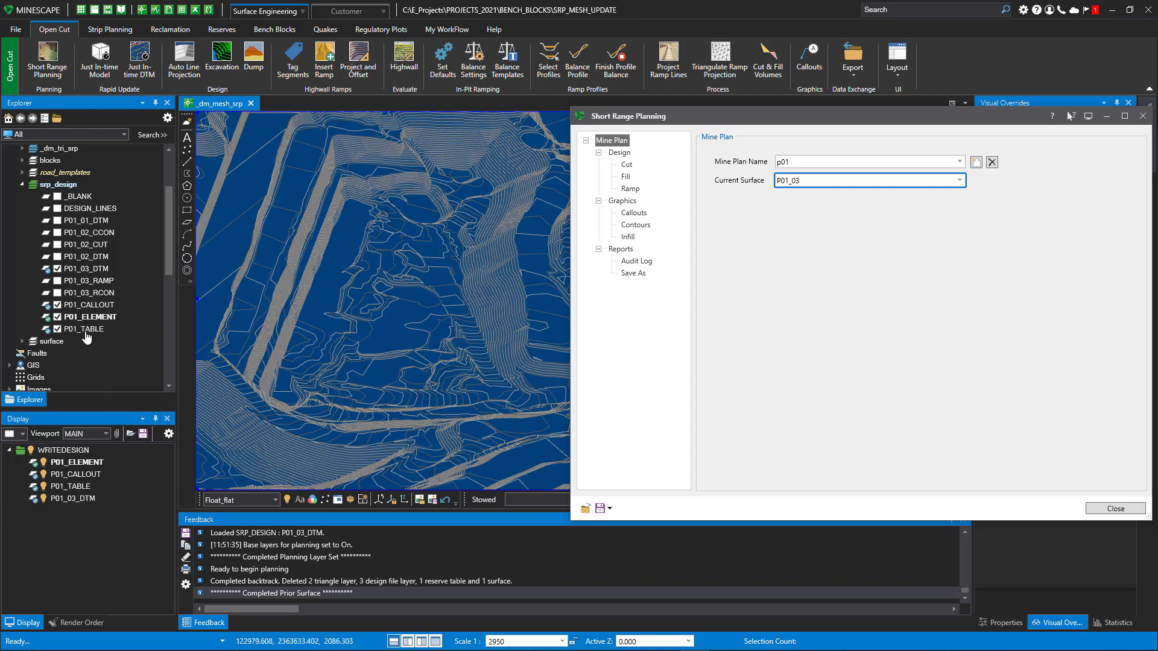
pyautogui.scroll(-3, 86, 337)
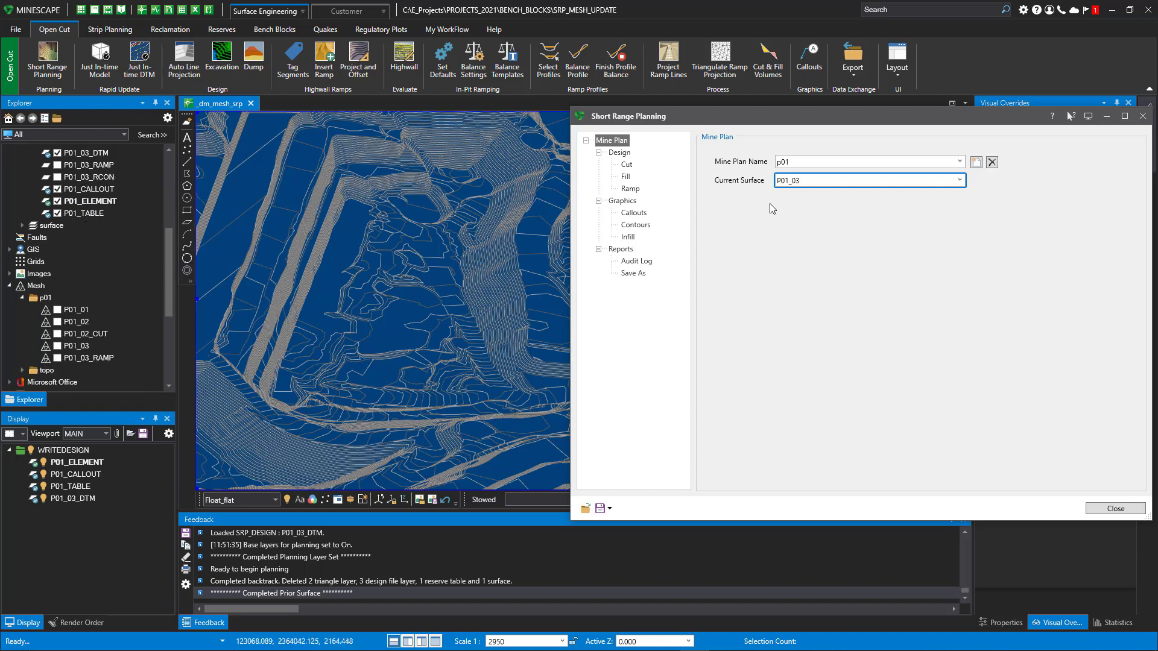
# On the Fill settings, display the DESIGN_LINES layer
pyautogui.click(626, 177)
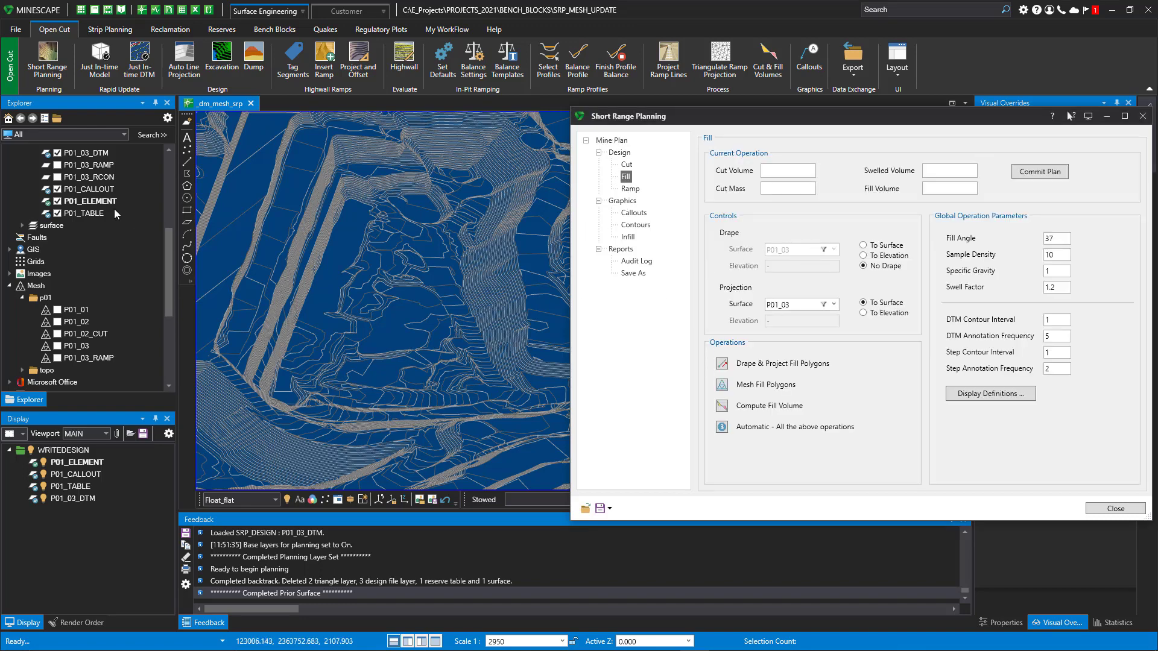
pyautogui.scroll(2, 70, 232)
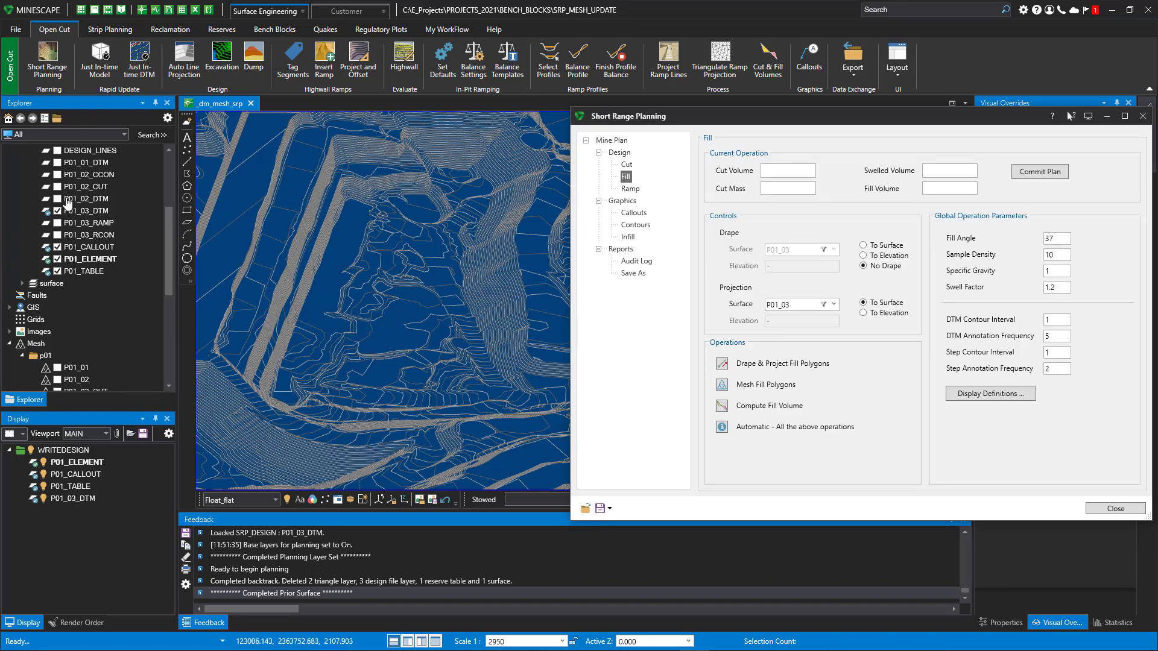
pyautogui.click(57, 152)
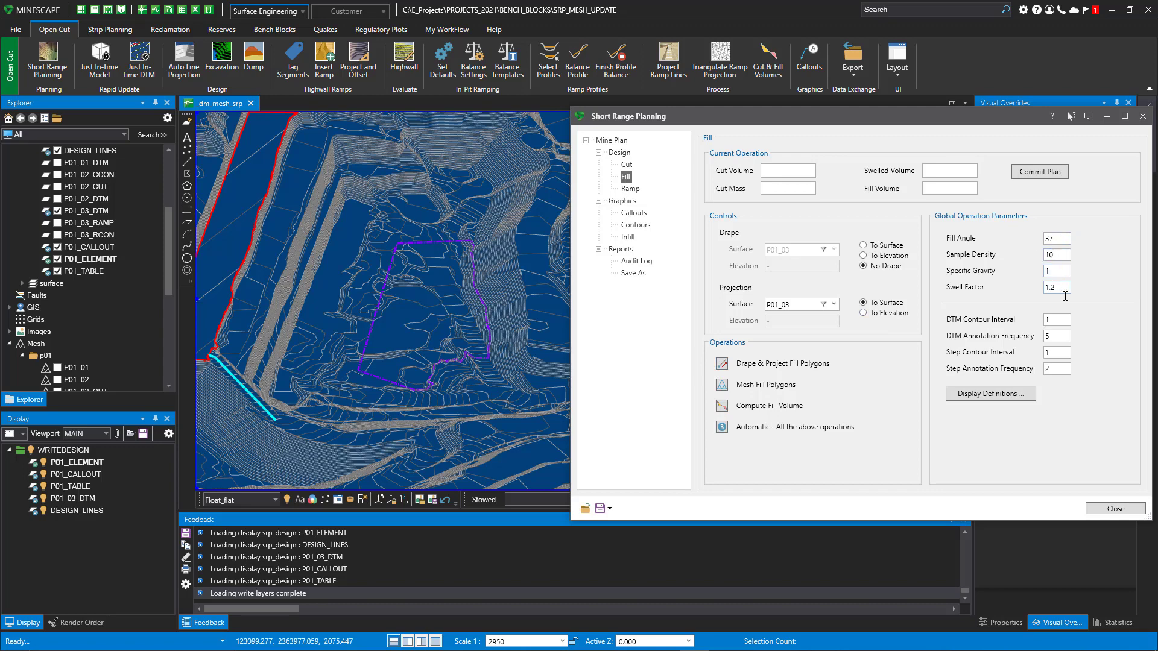
# Drape and project the purple fill boundary onto P01_03, then run Mesh Fill Polygons
pyautogui.click(722, 364)
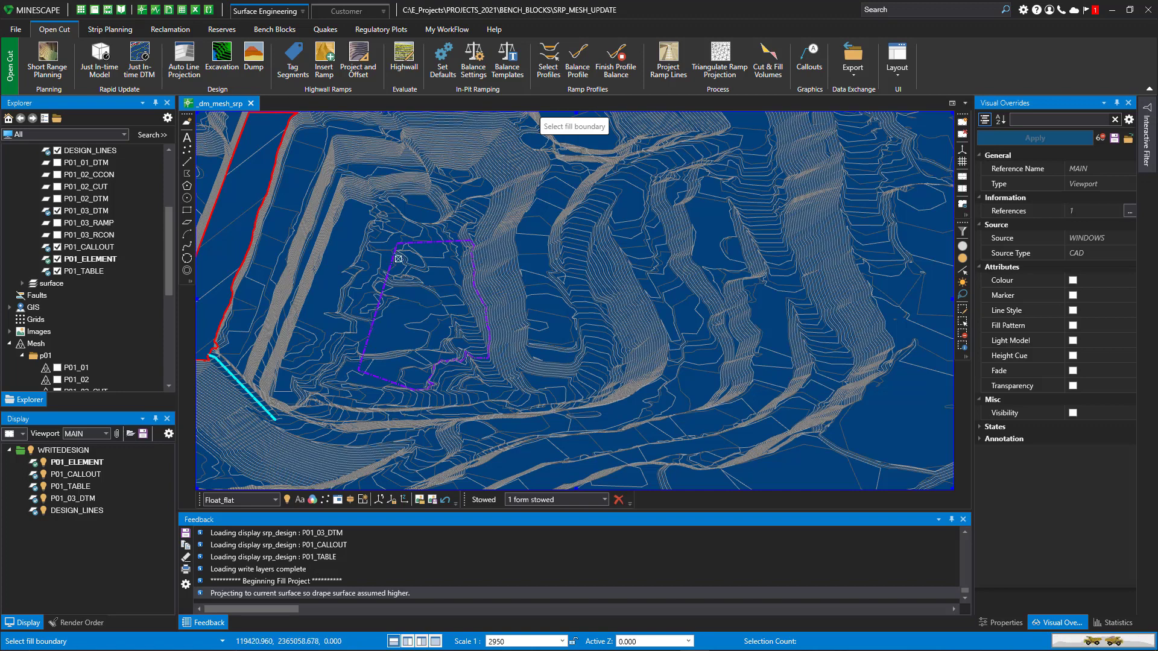
pyautogui.click(370, 333)
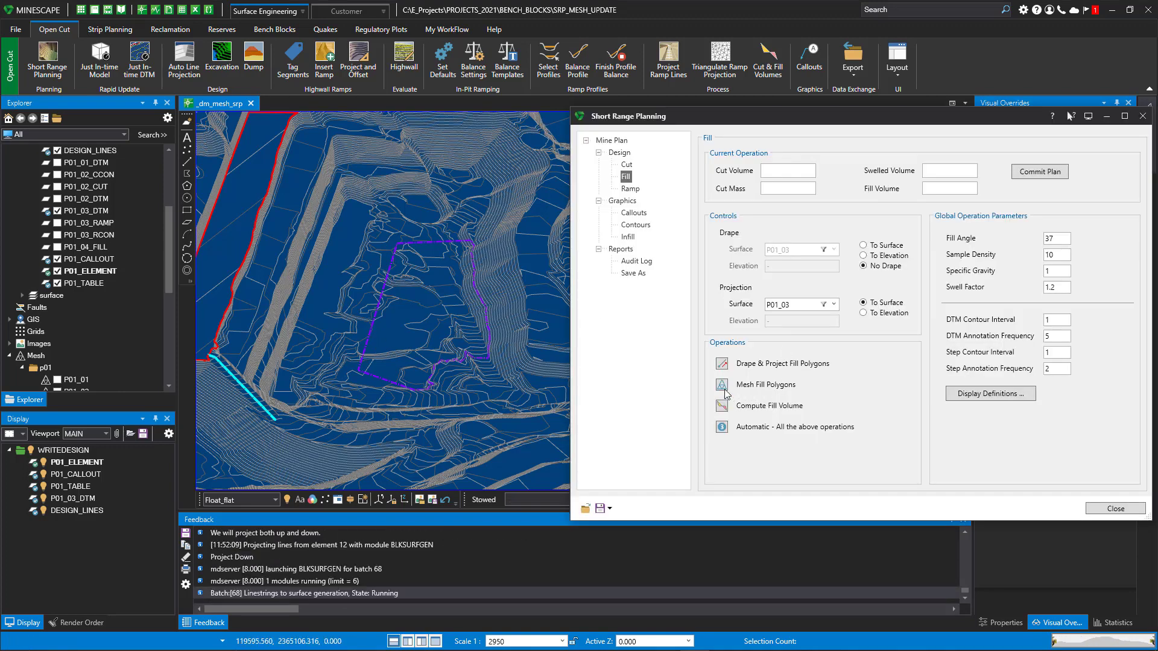
pyautogui.click(721, 365)
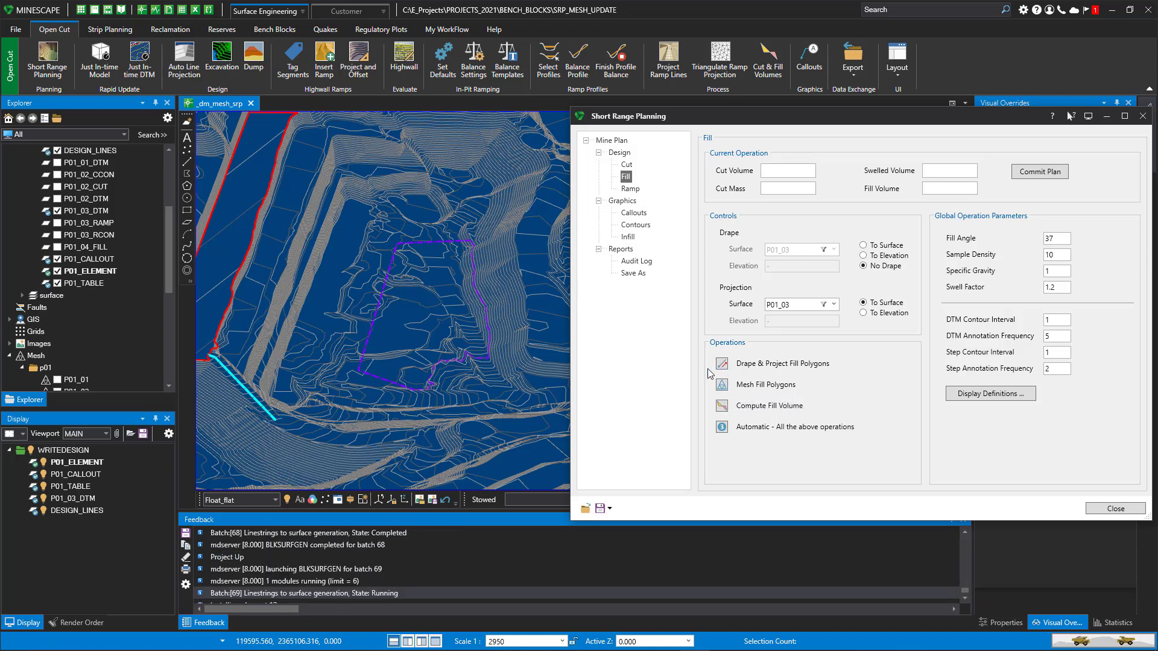